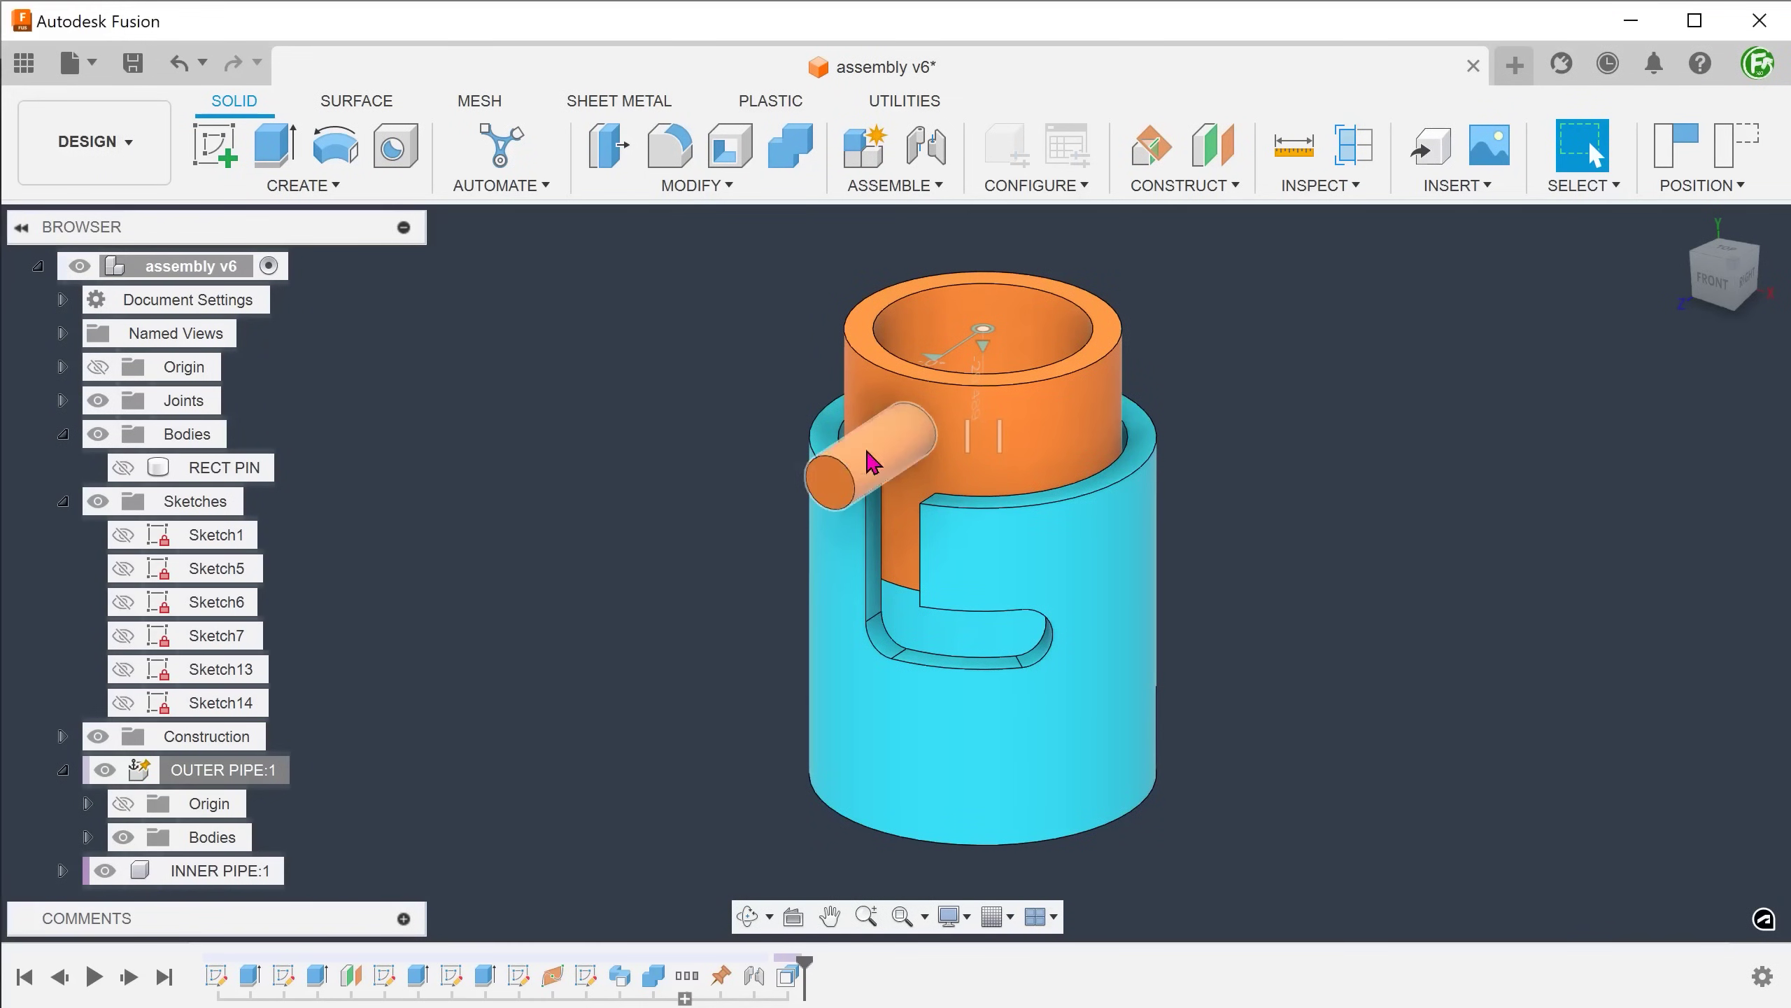
- Drag the pin along the J-slot so it turns the inner pipe
left_click_drag(873, 463, 491, 717)
key("Escape")
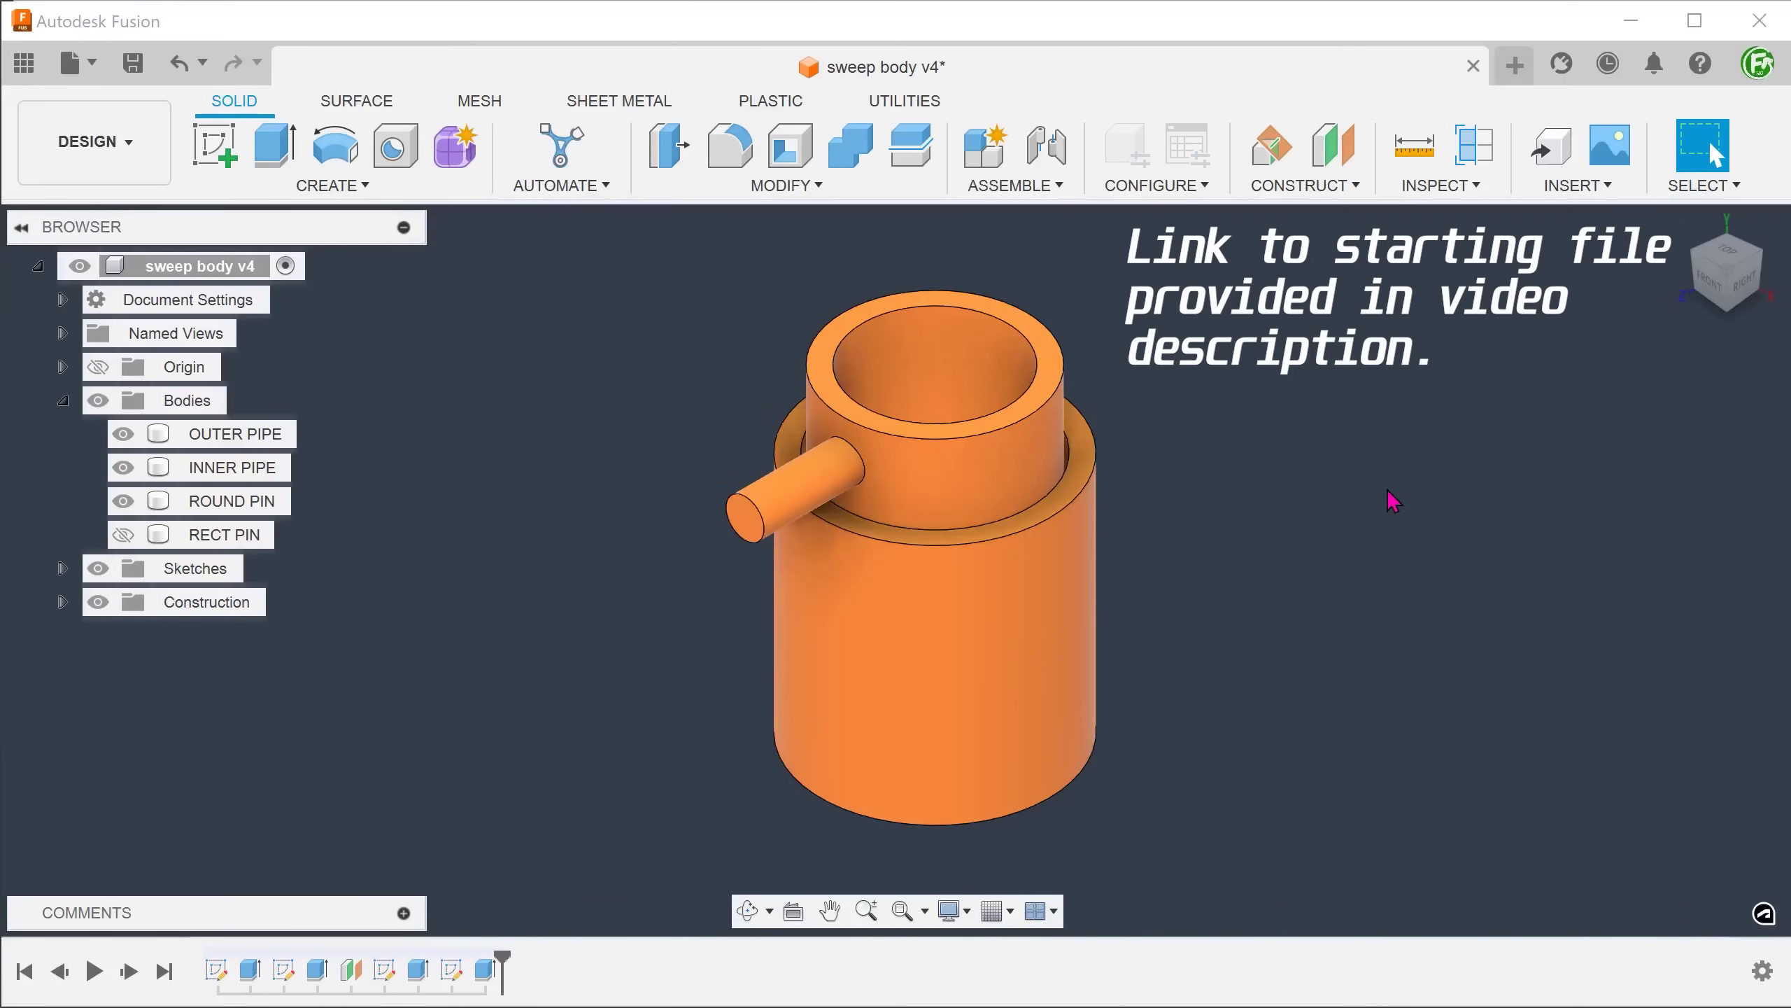
- Select the OUTER PIPE, INNER PIPE and ROUND PIN bodies in turn to identify them
left_click(1004, 608)
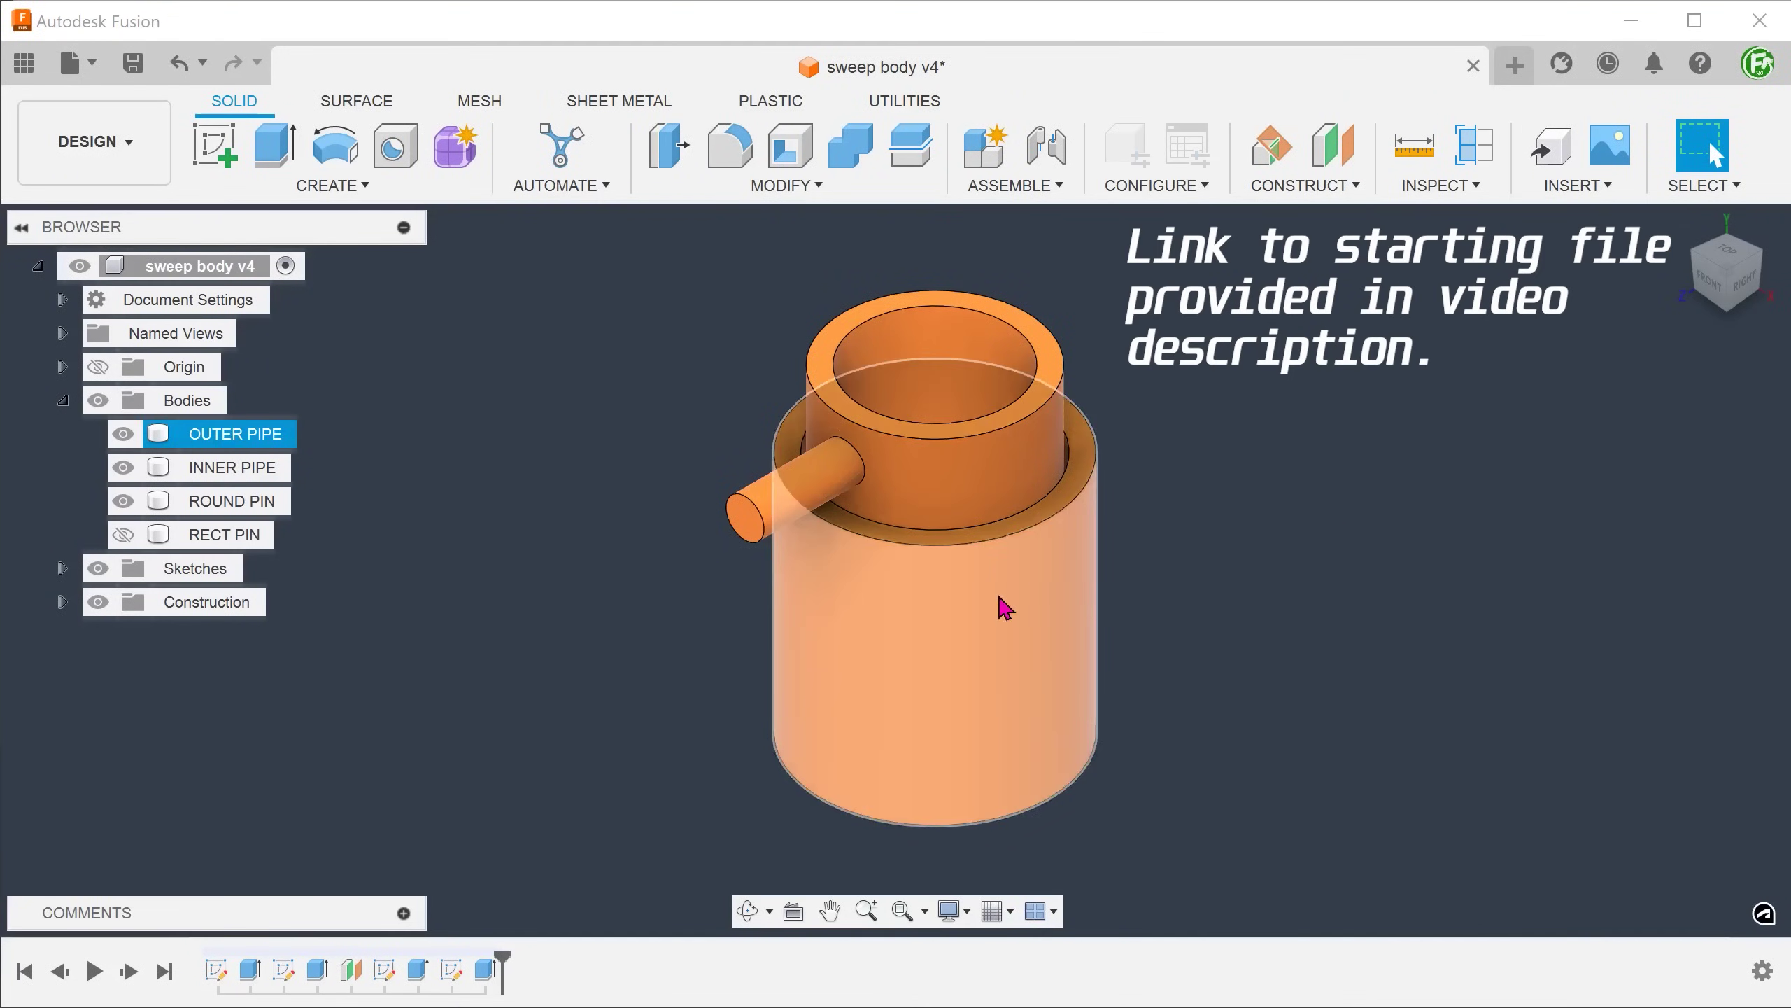
left_click(953, 500)
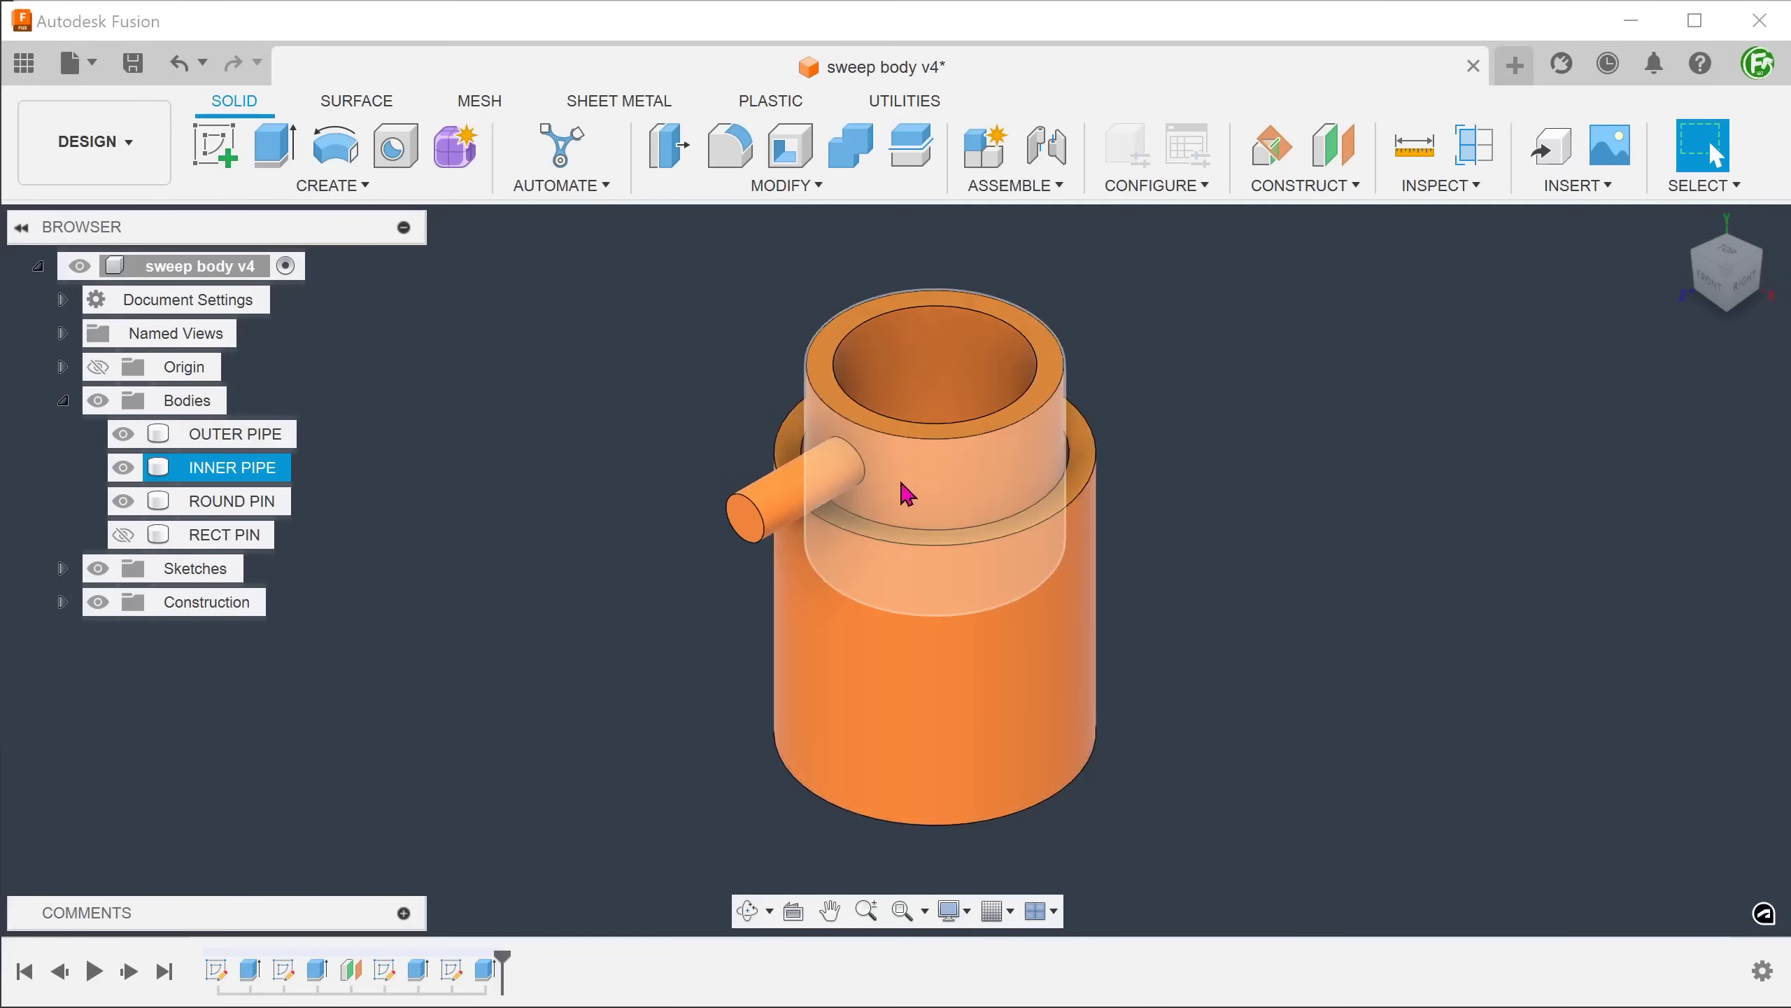
left_click(805, 495)
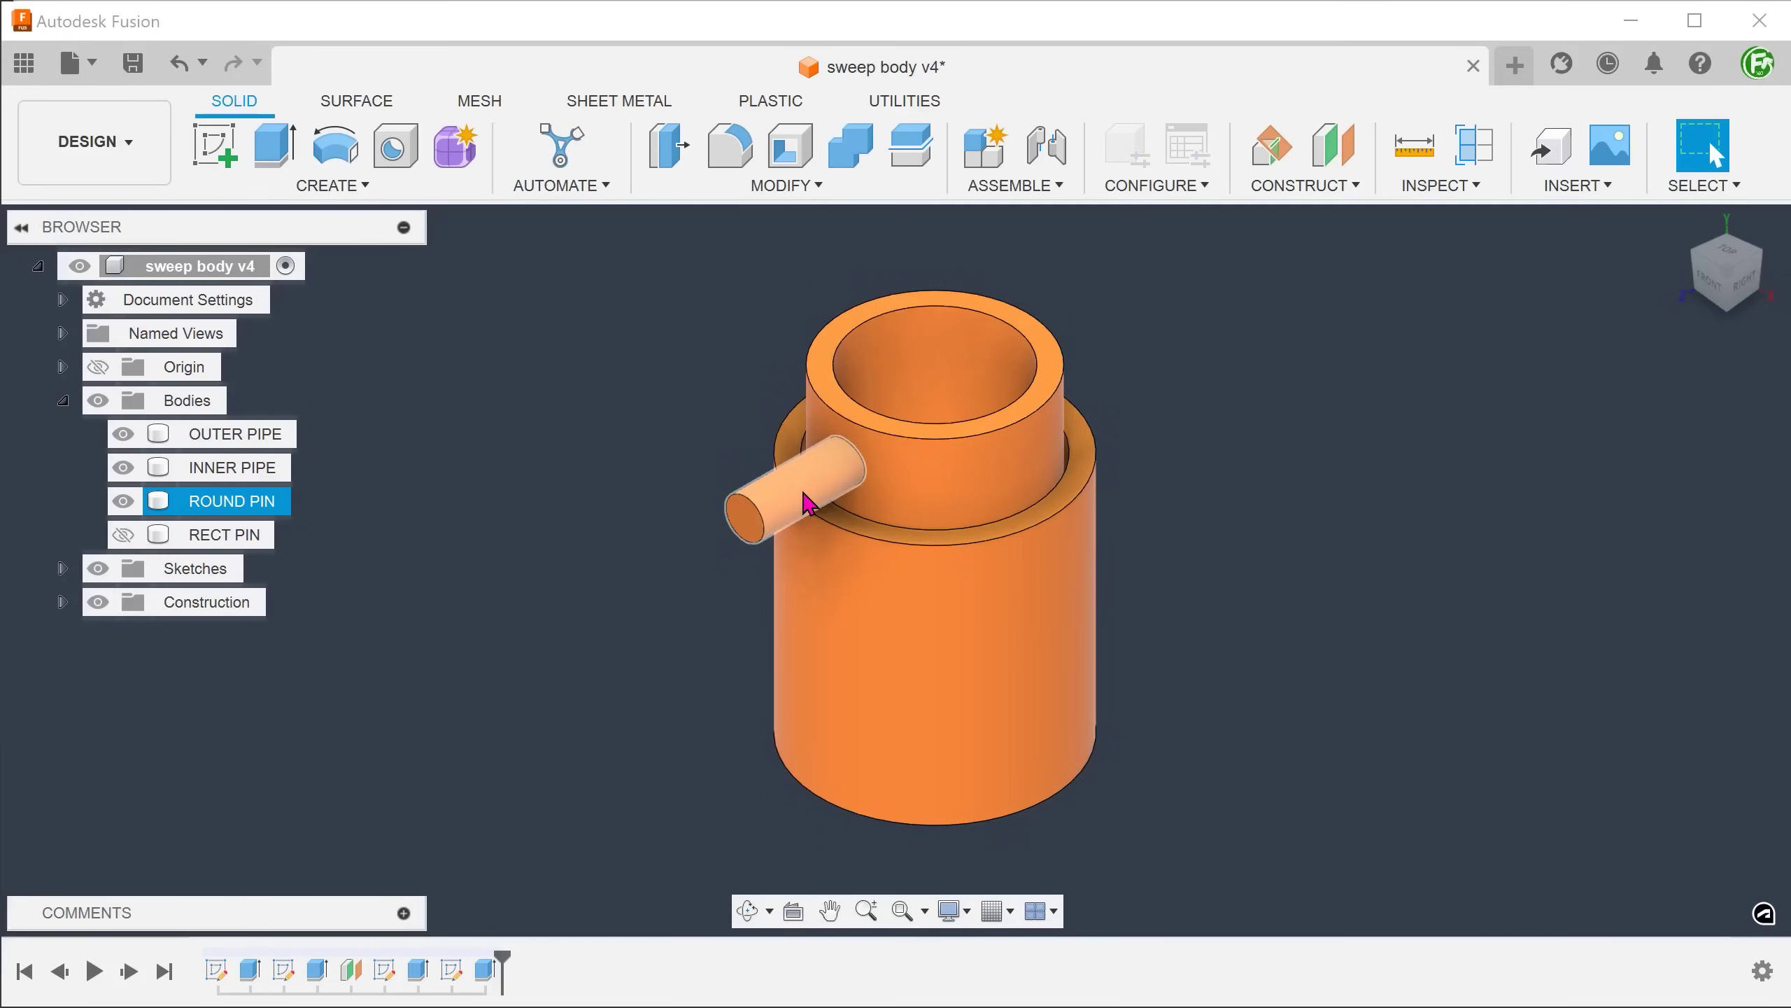
left_click(604, 468)
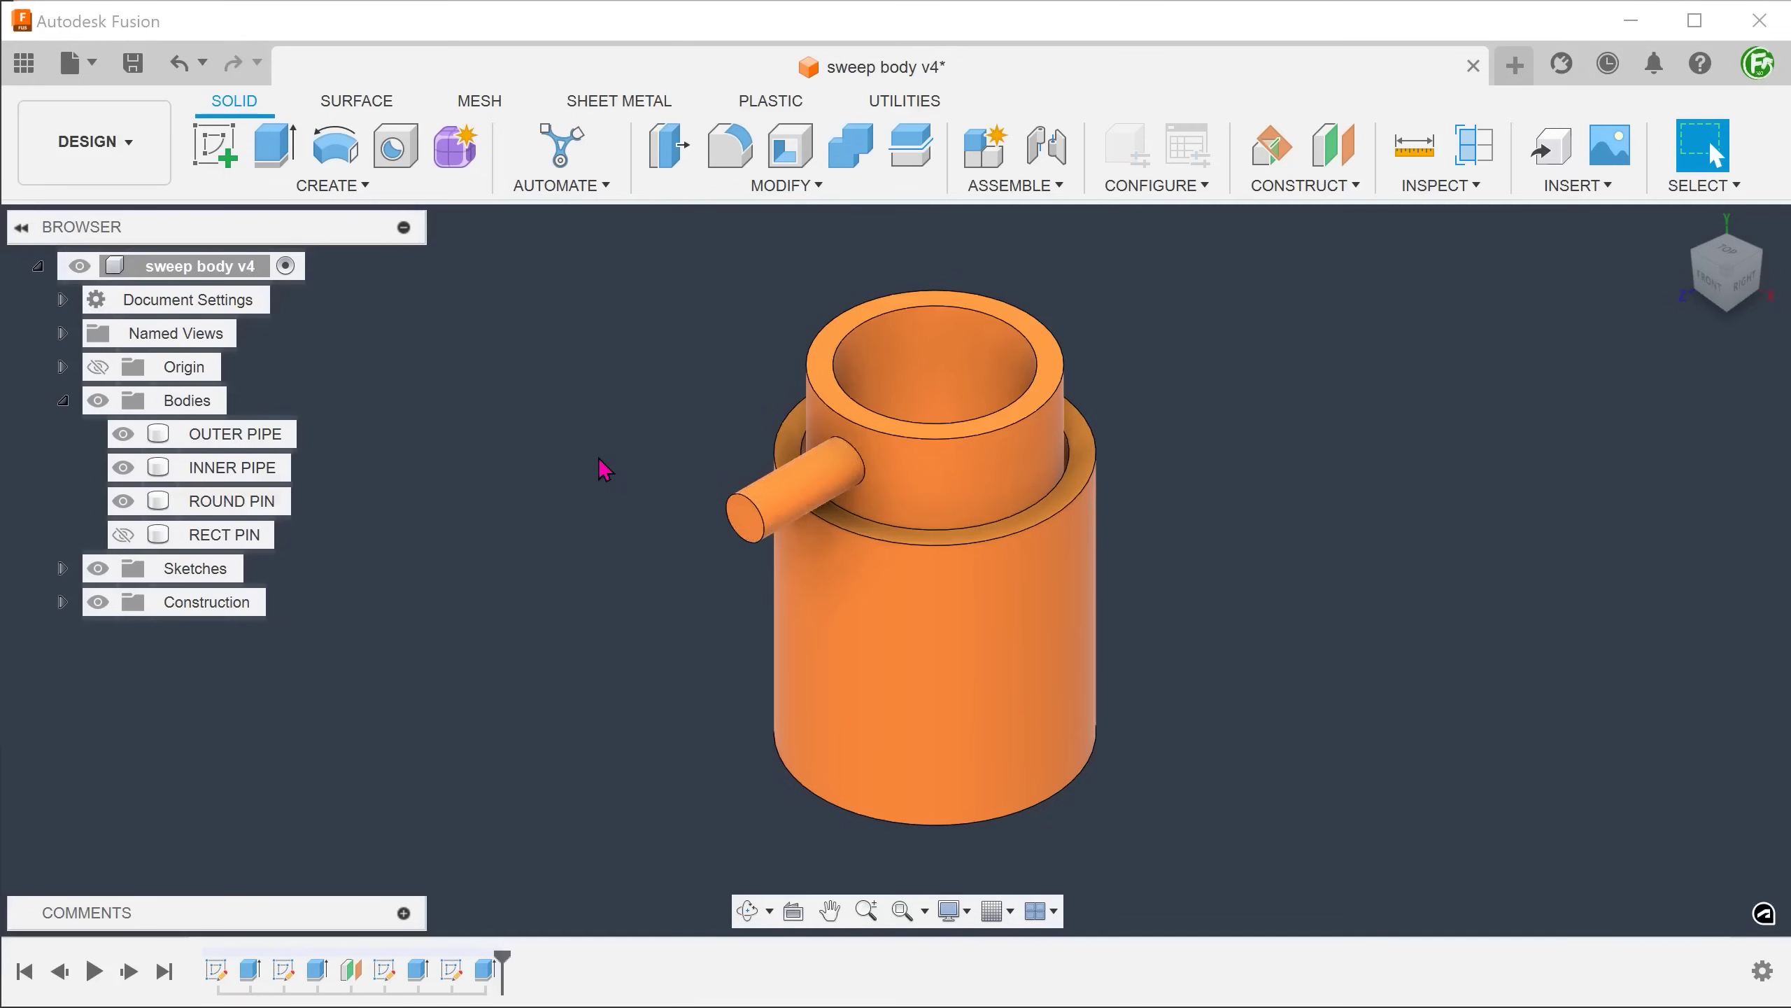
- Hide the INNER PIPE body and select the round pin's end face
left_click(211, 468)
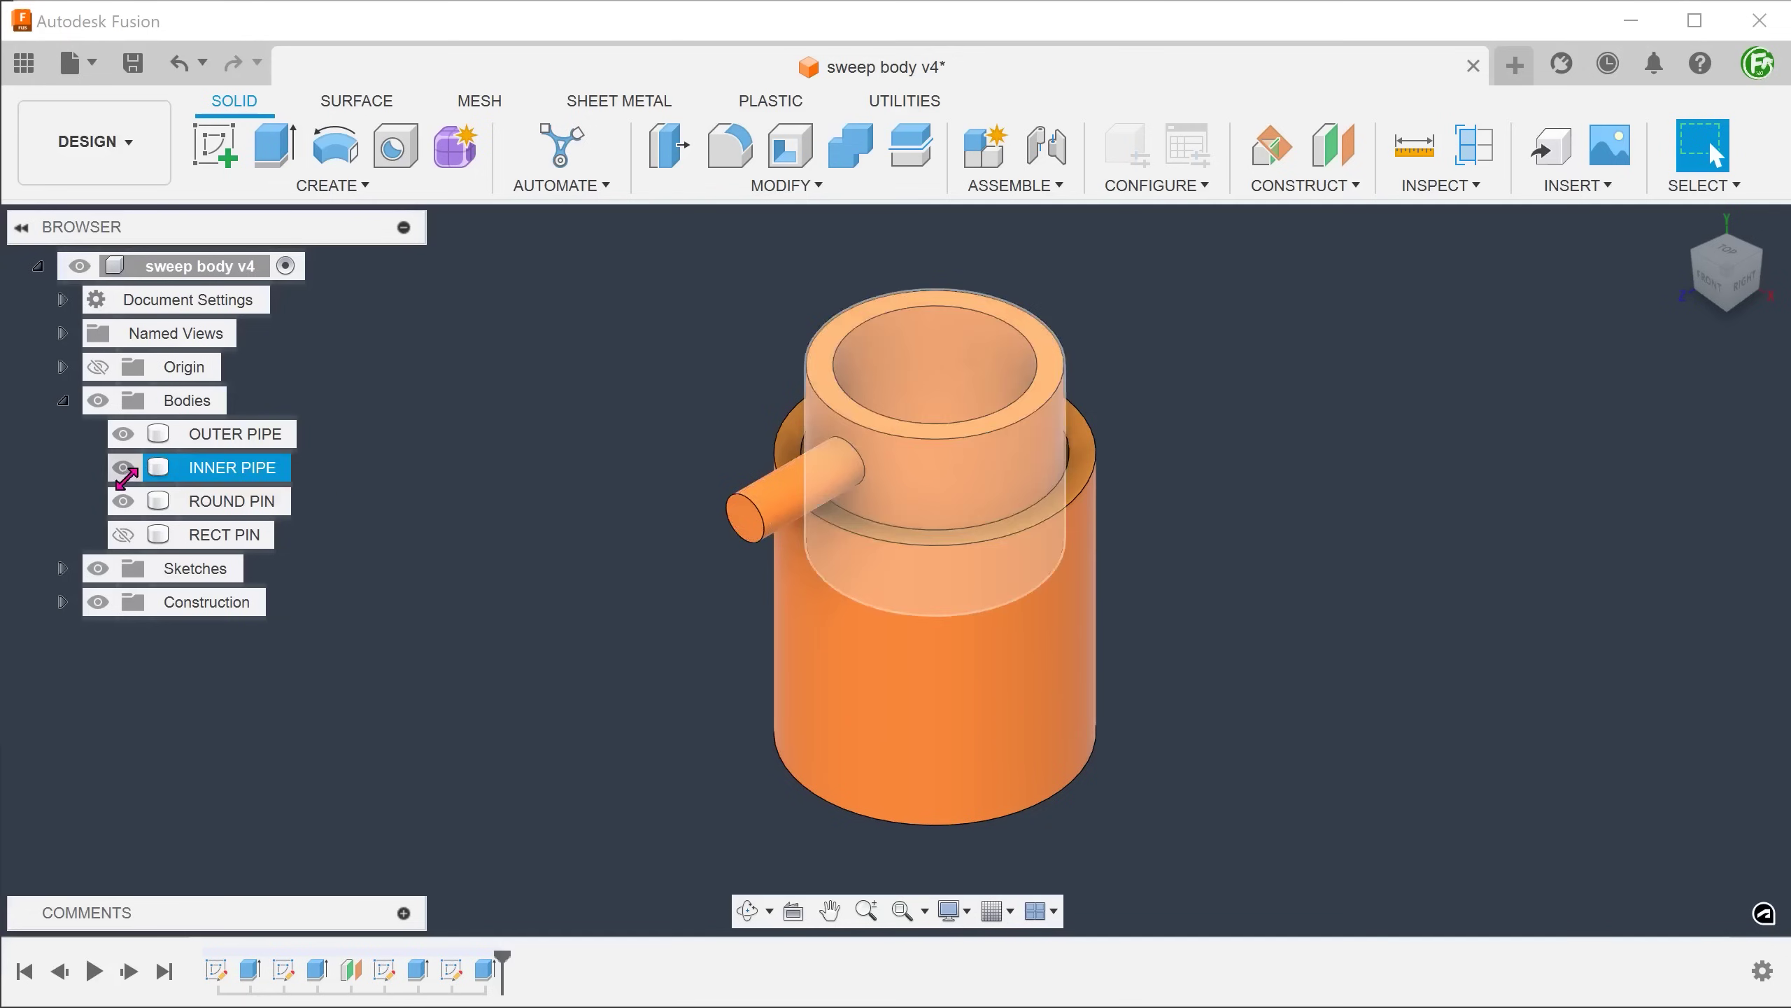
left_click(123, 468)
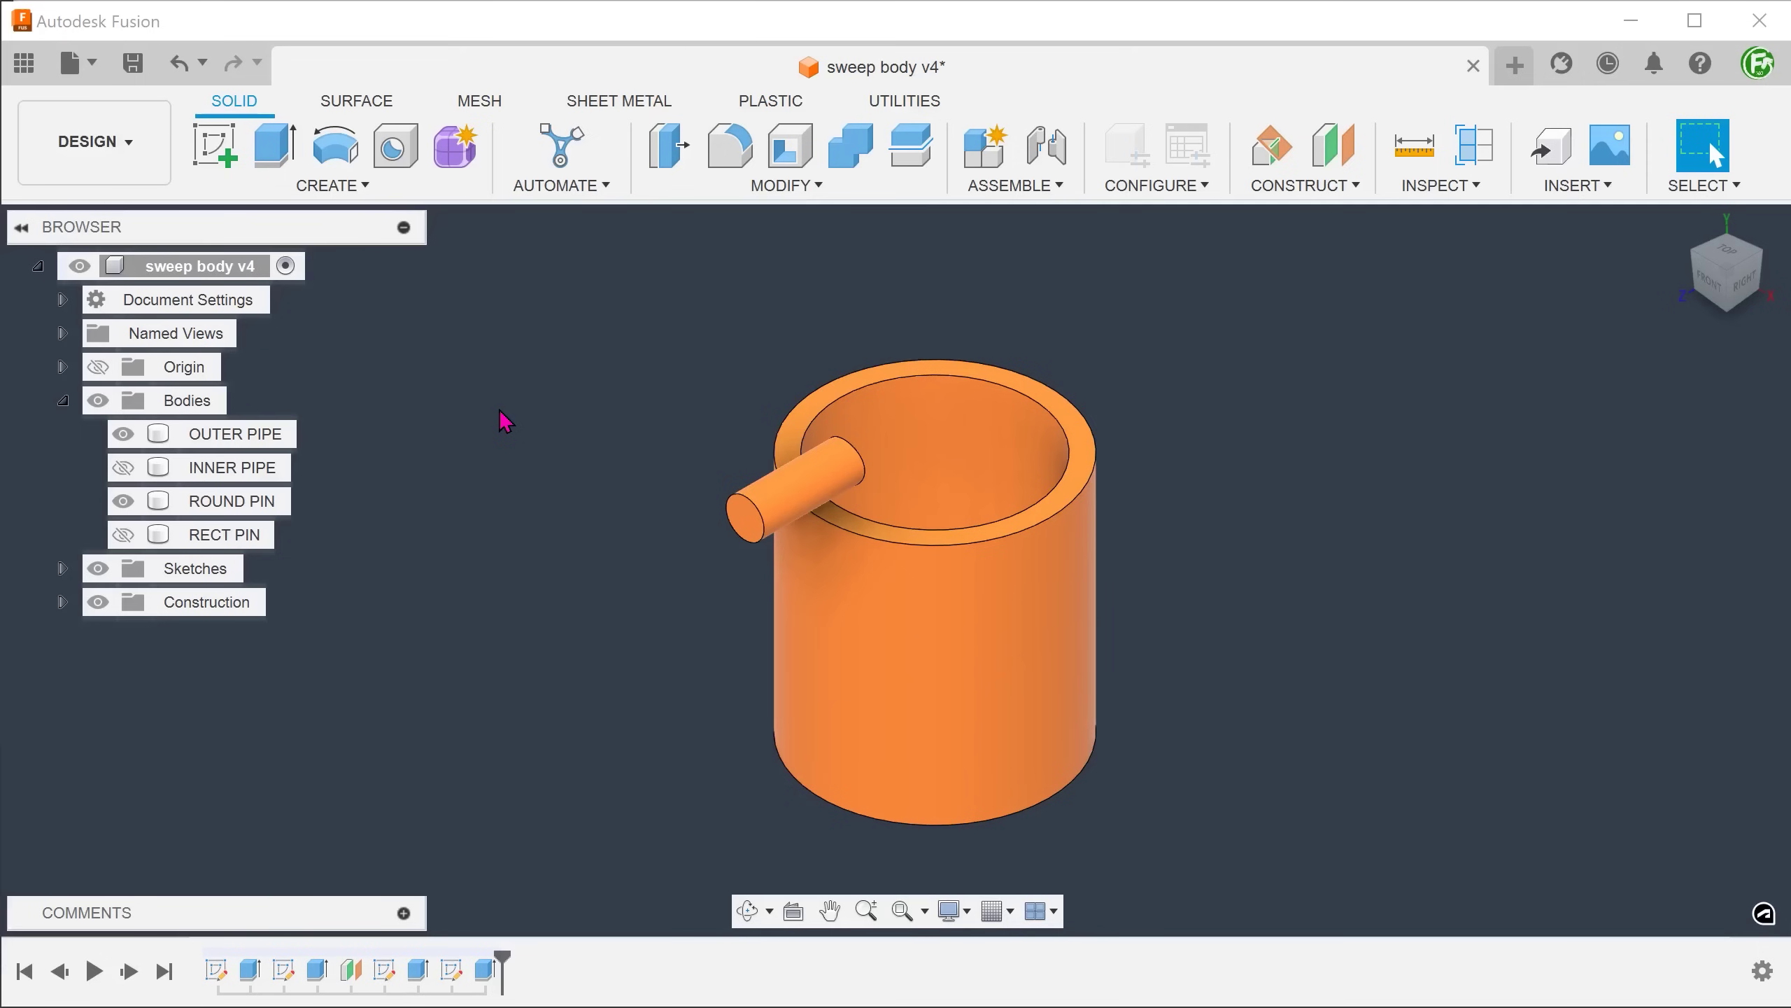
scroll(510, 466, "up", 3)
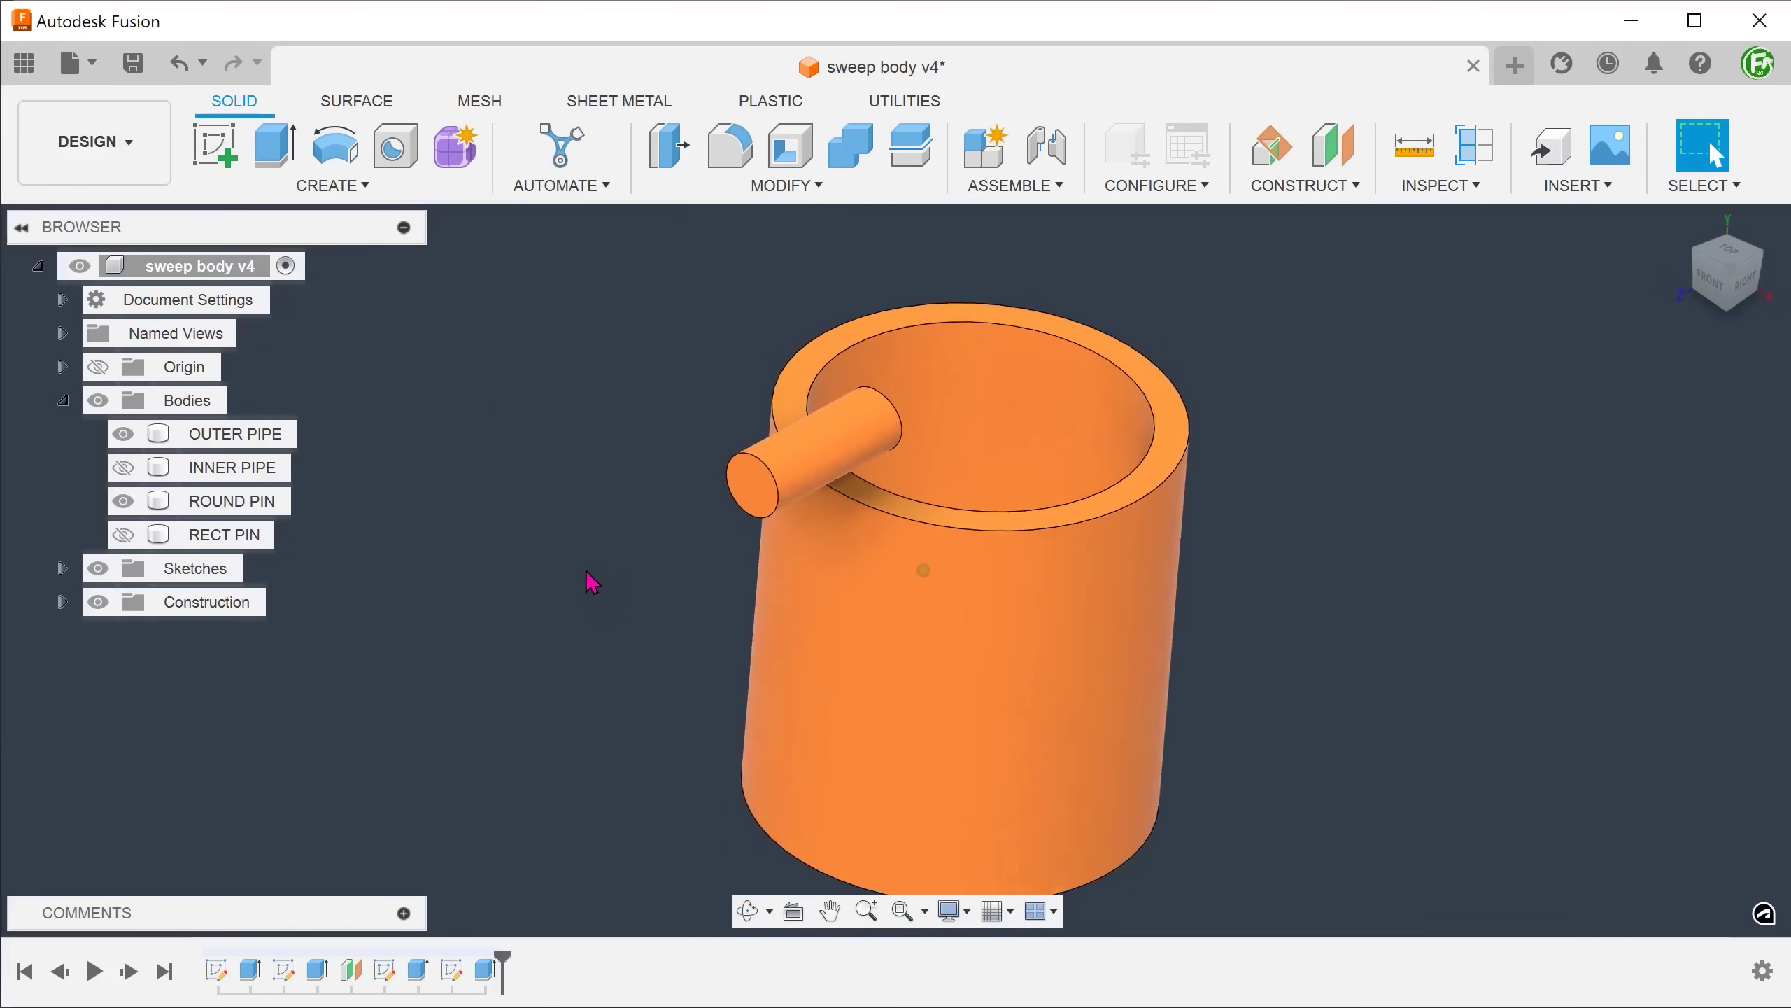
left_click(750, 494)
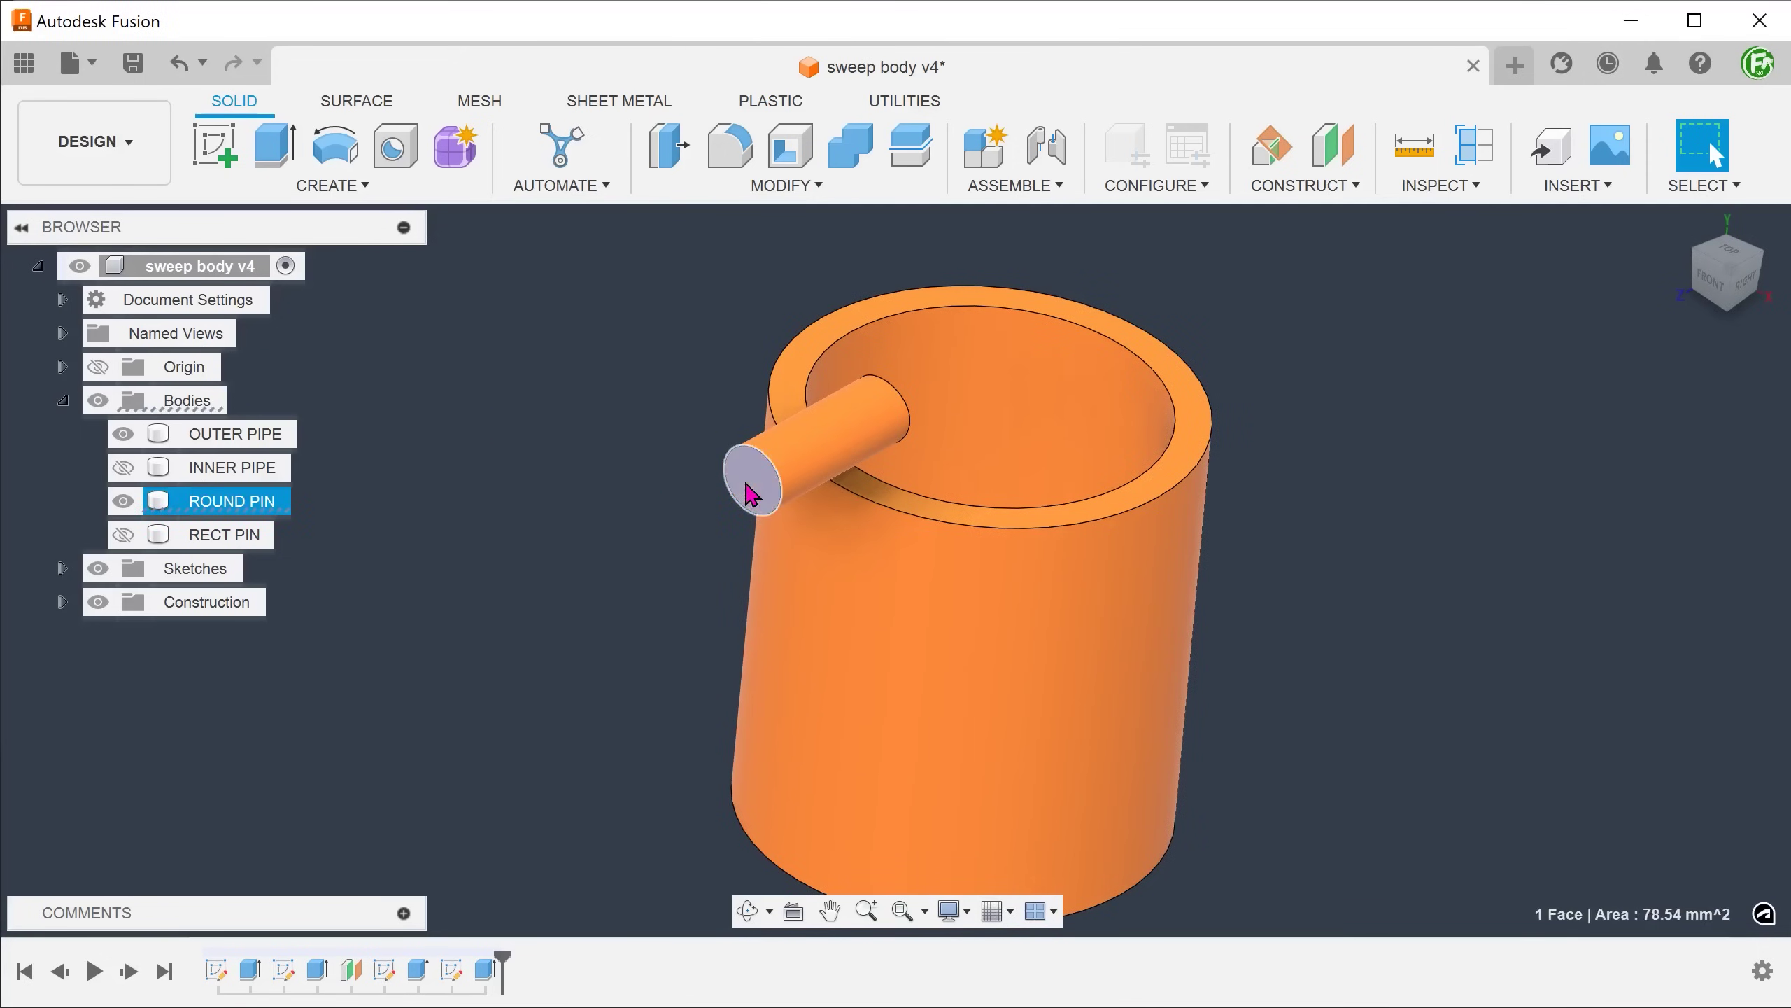
- Sketch a vertical line on the pin's end face, running down from its centre
right_click(750, 494)
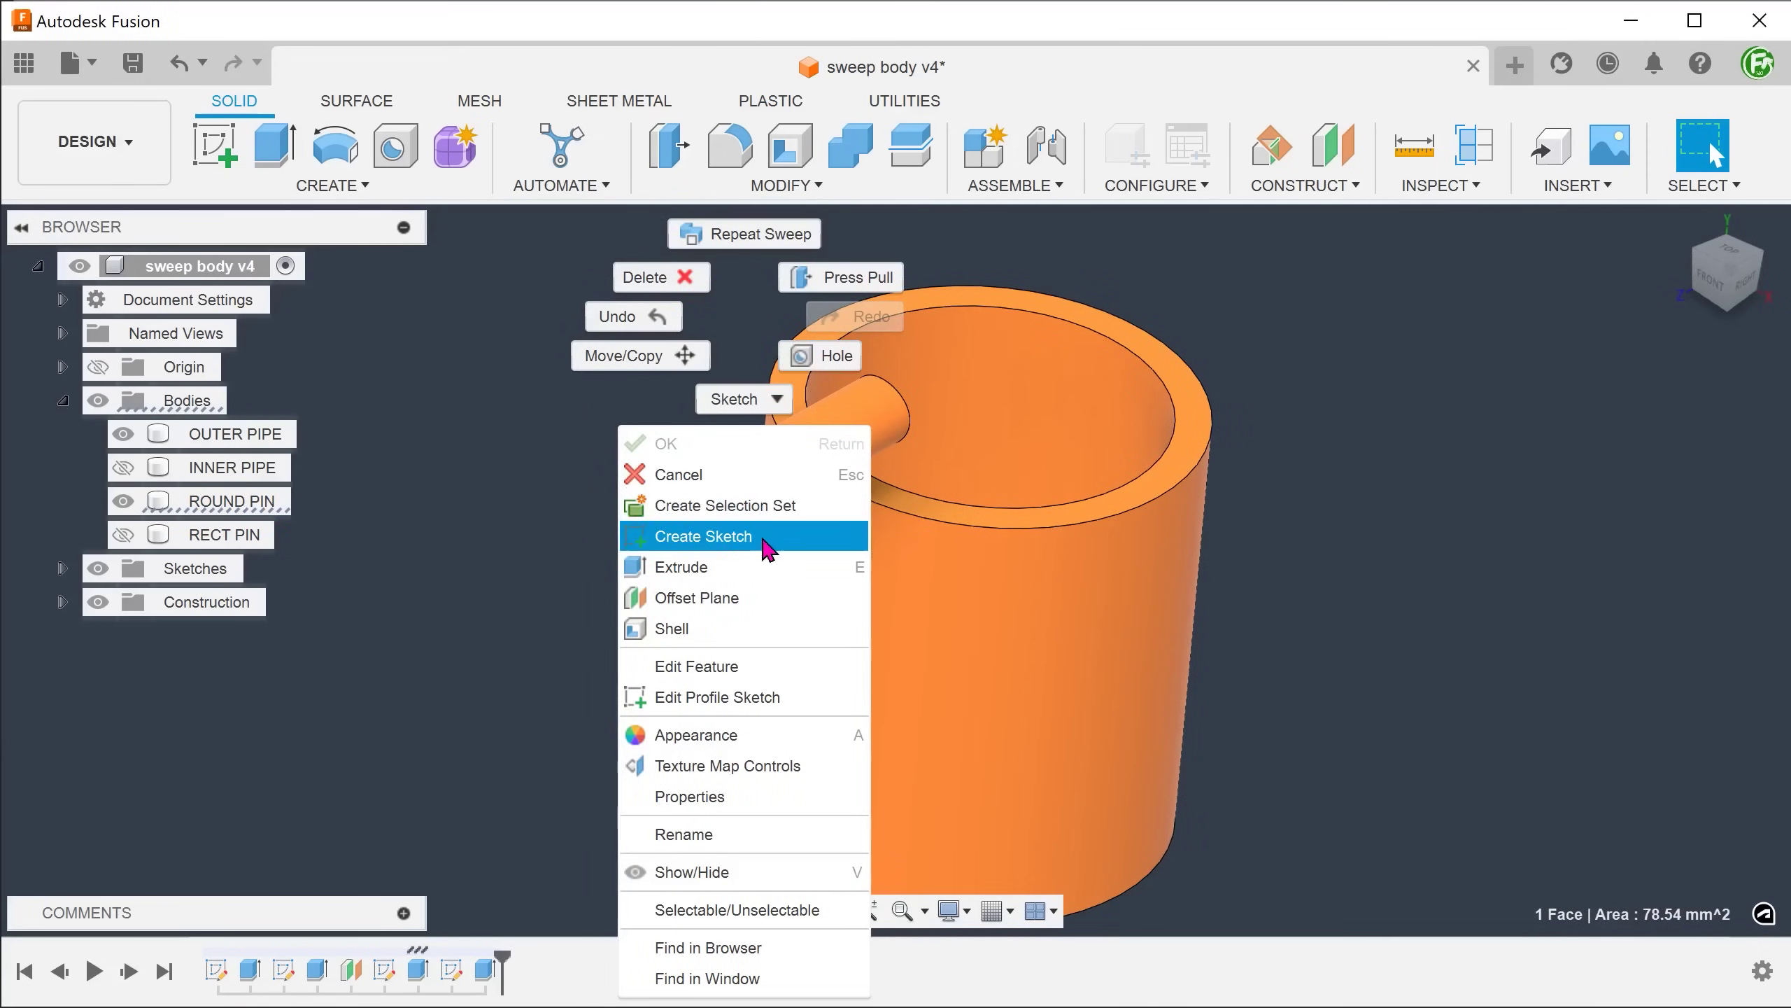
left_click(760, 537)
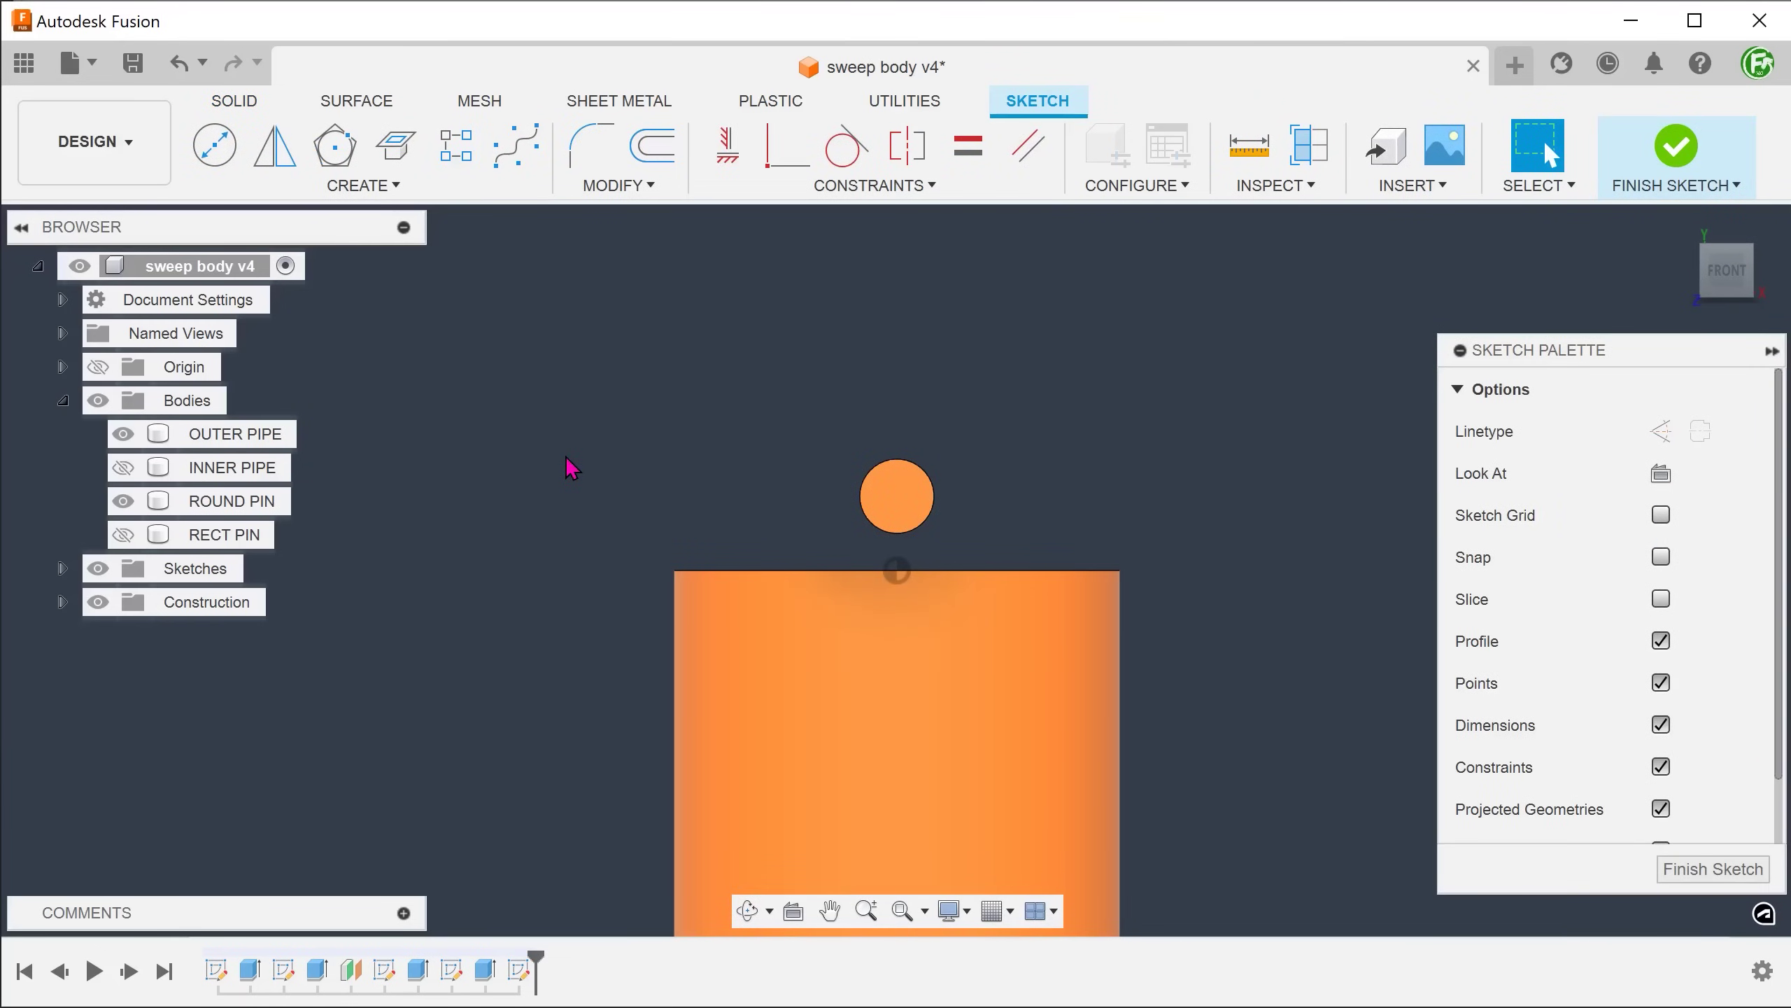
key("c")
left_click(895, 495)
double_click(907, 768)
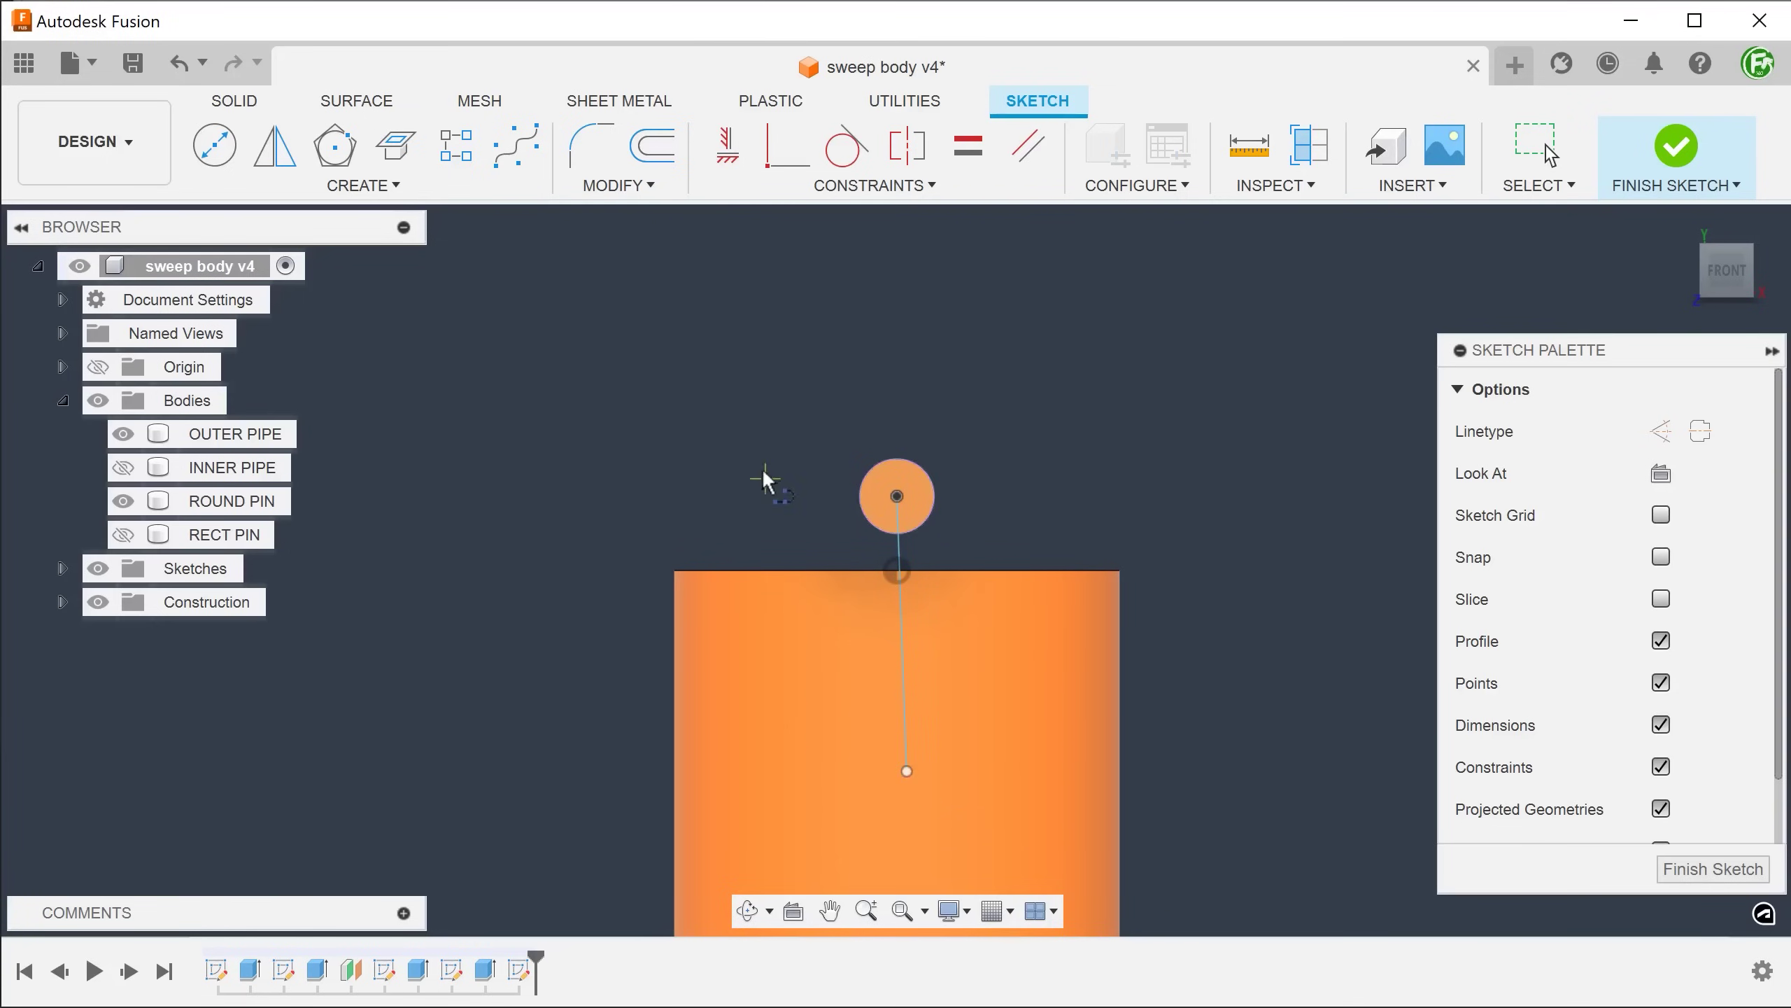
left_click(727, 147)
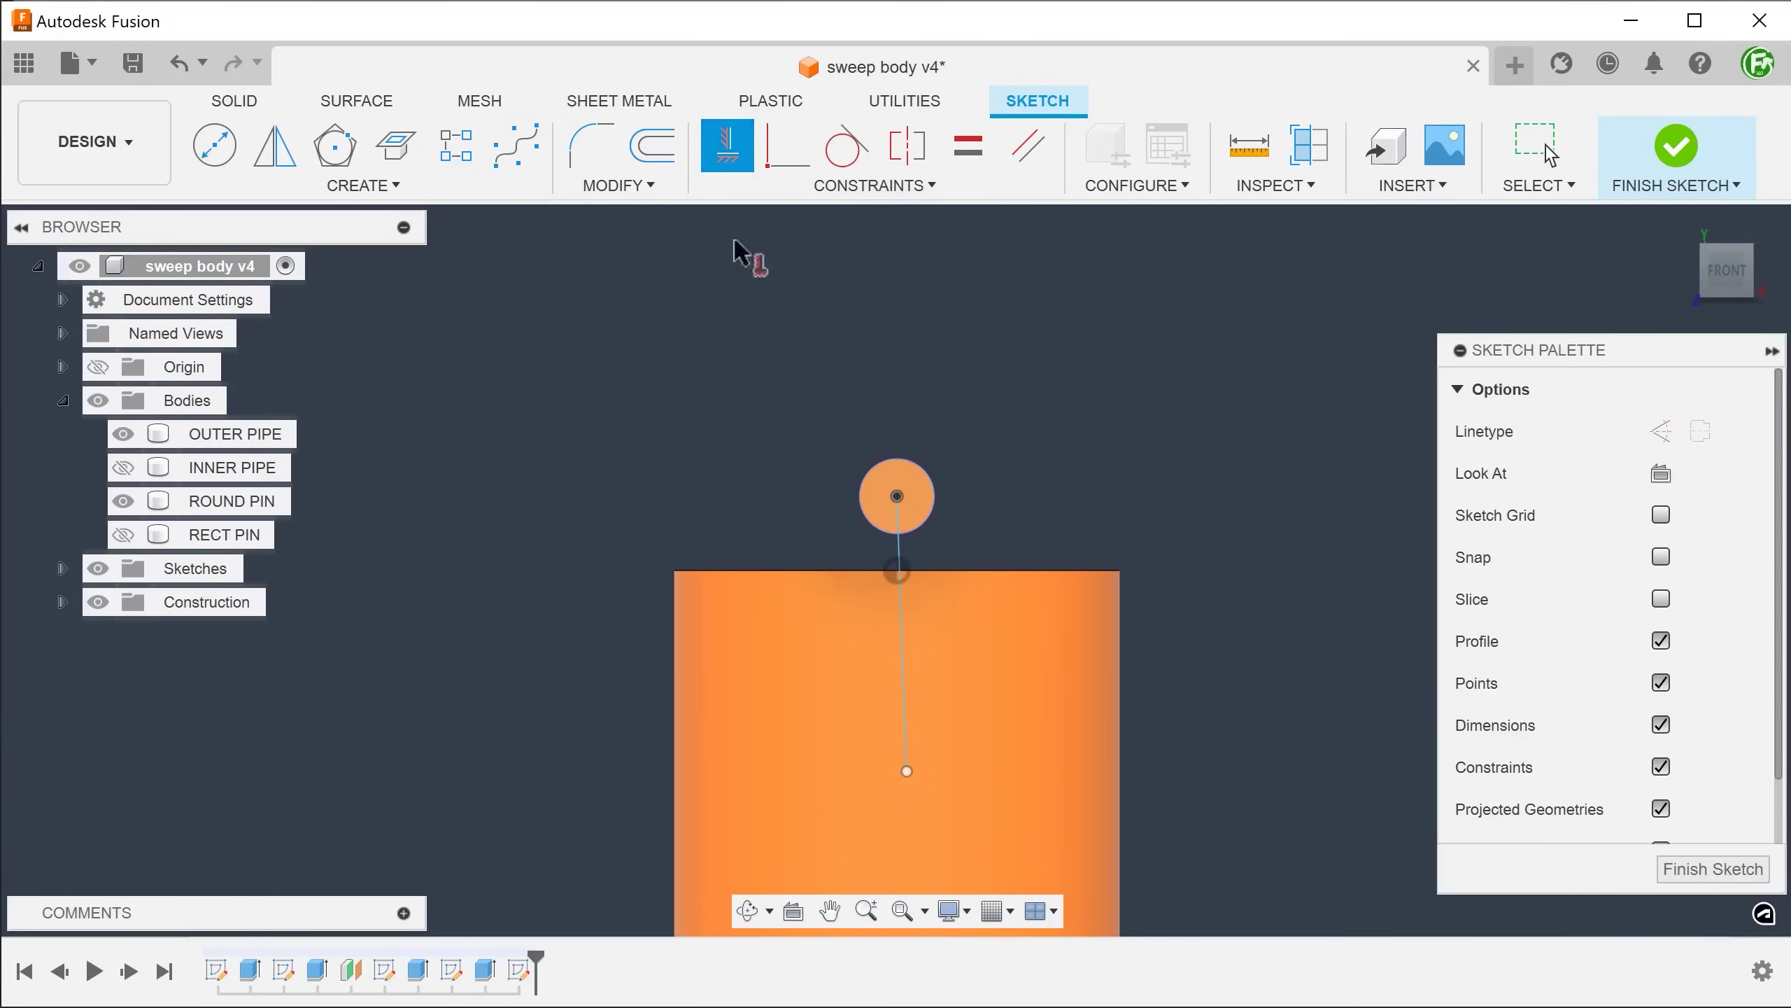
left_click(897, 664)
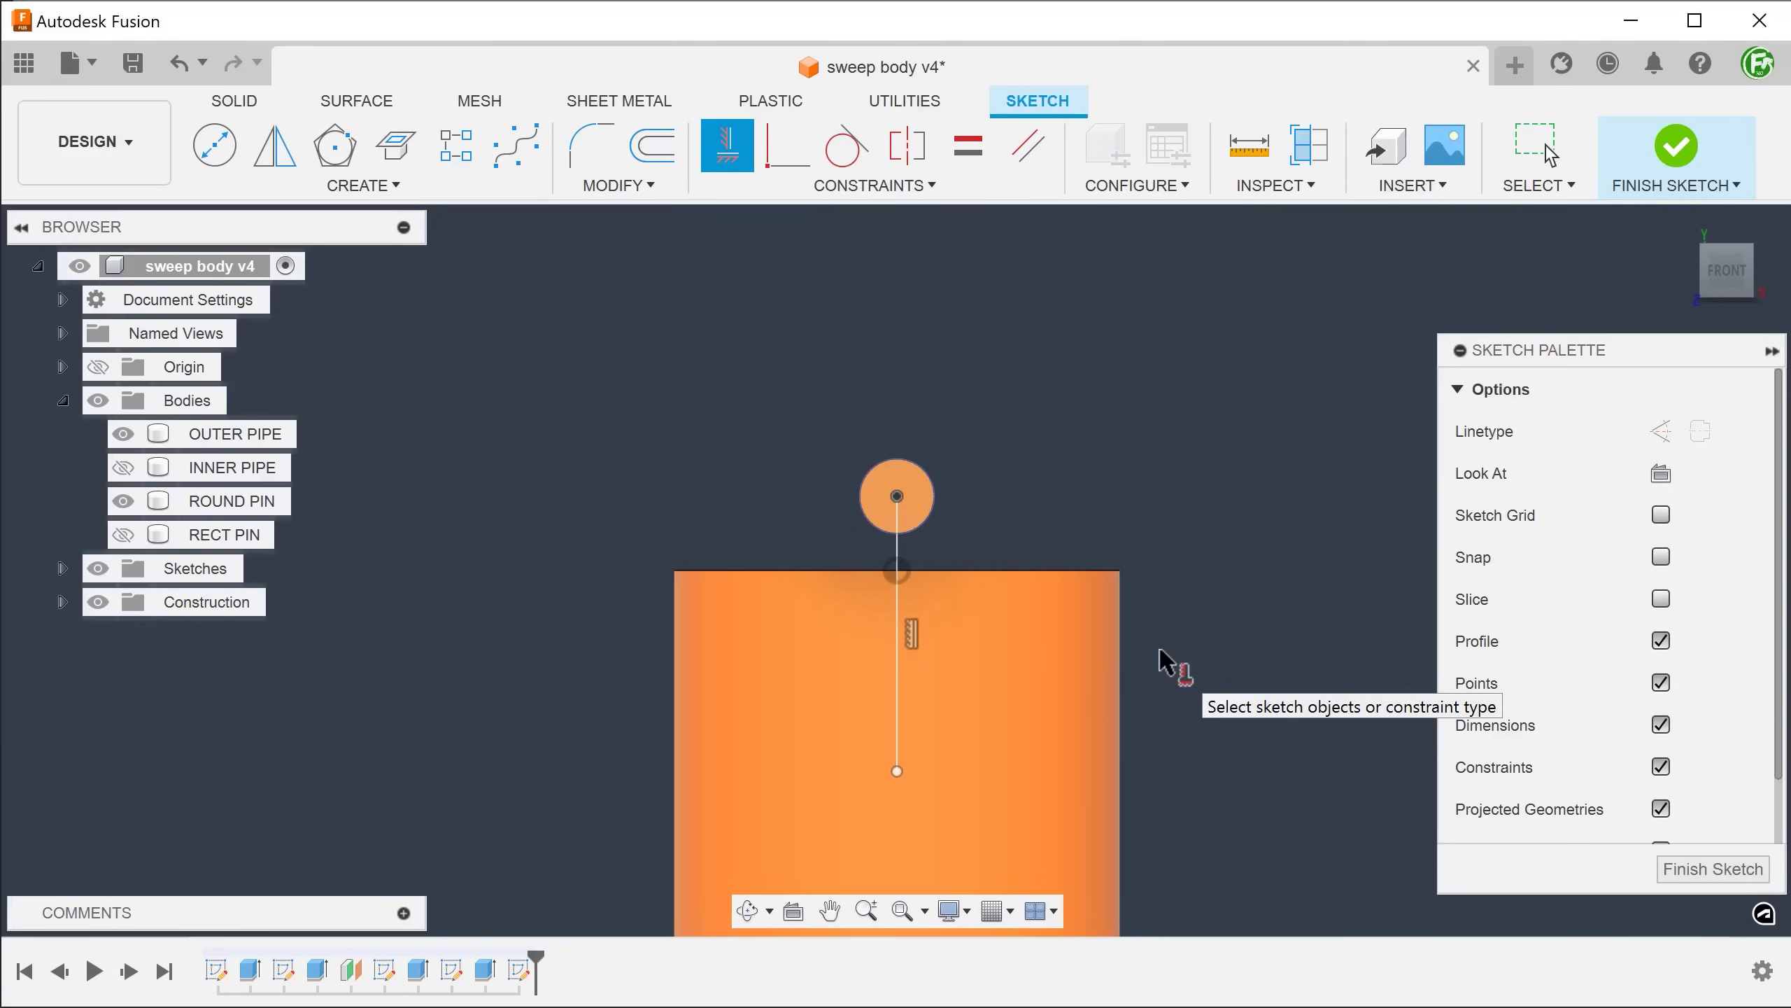
- Dimension the line to 35 mm and finish the sketch
key("d")
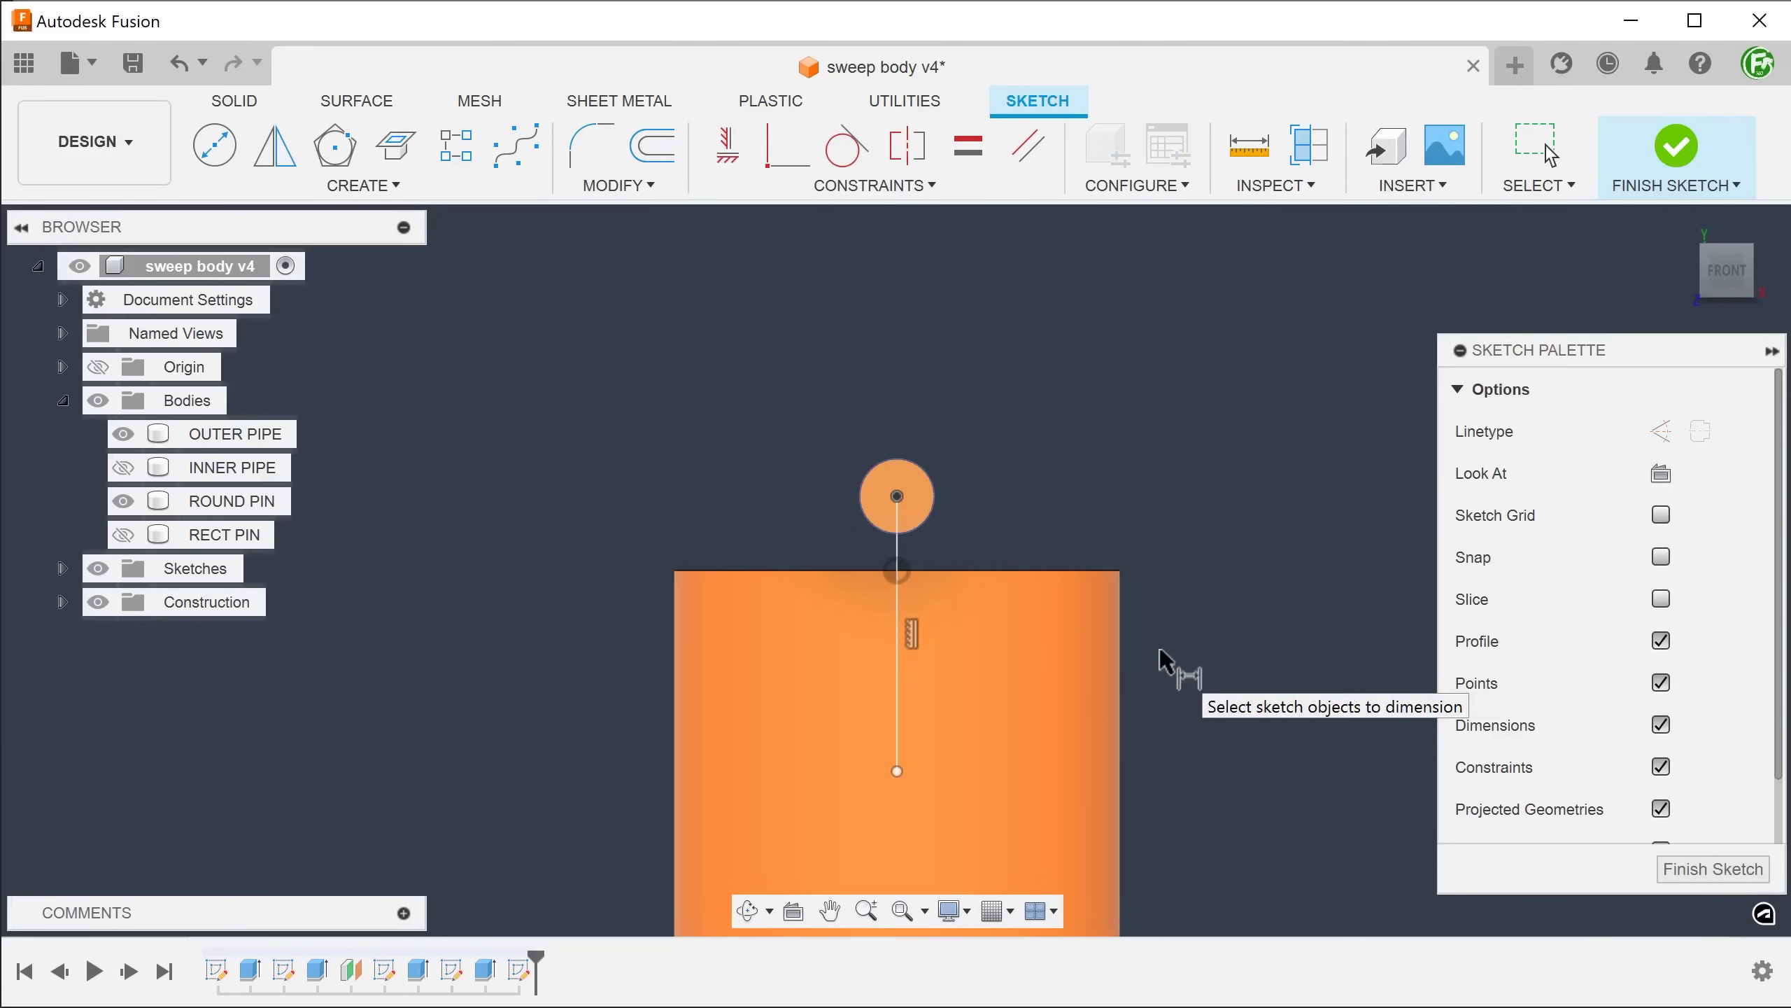
left_click(898, 677)
left_click(1172, 662)
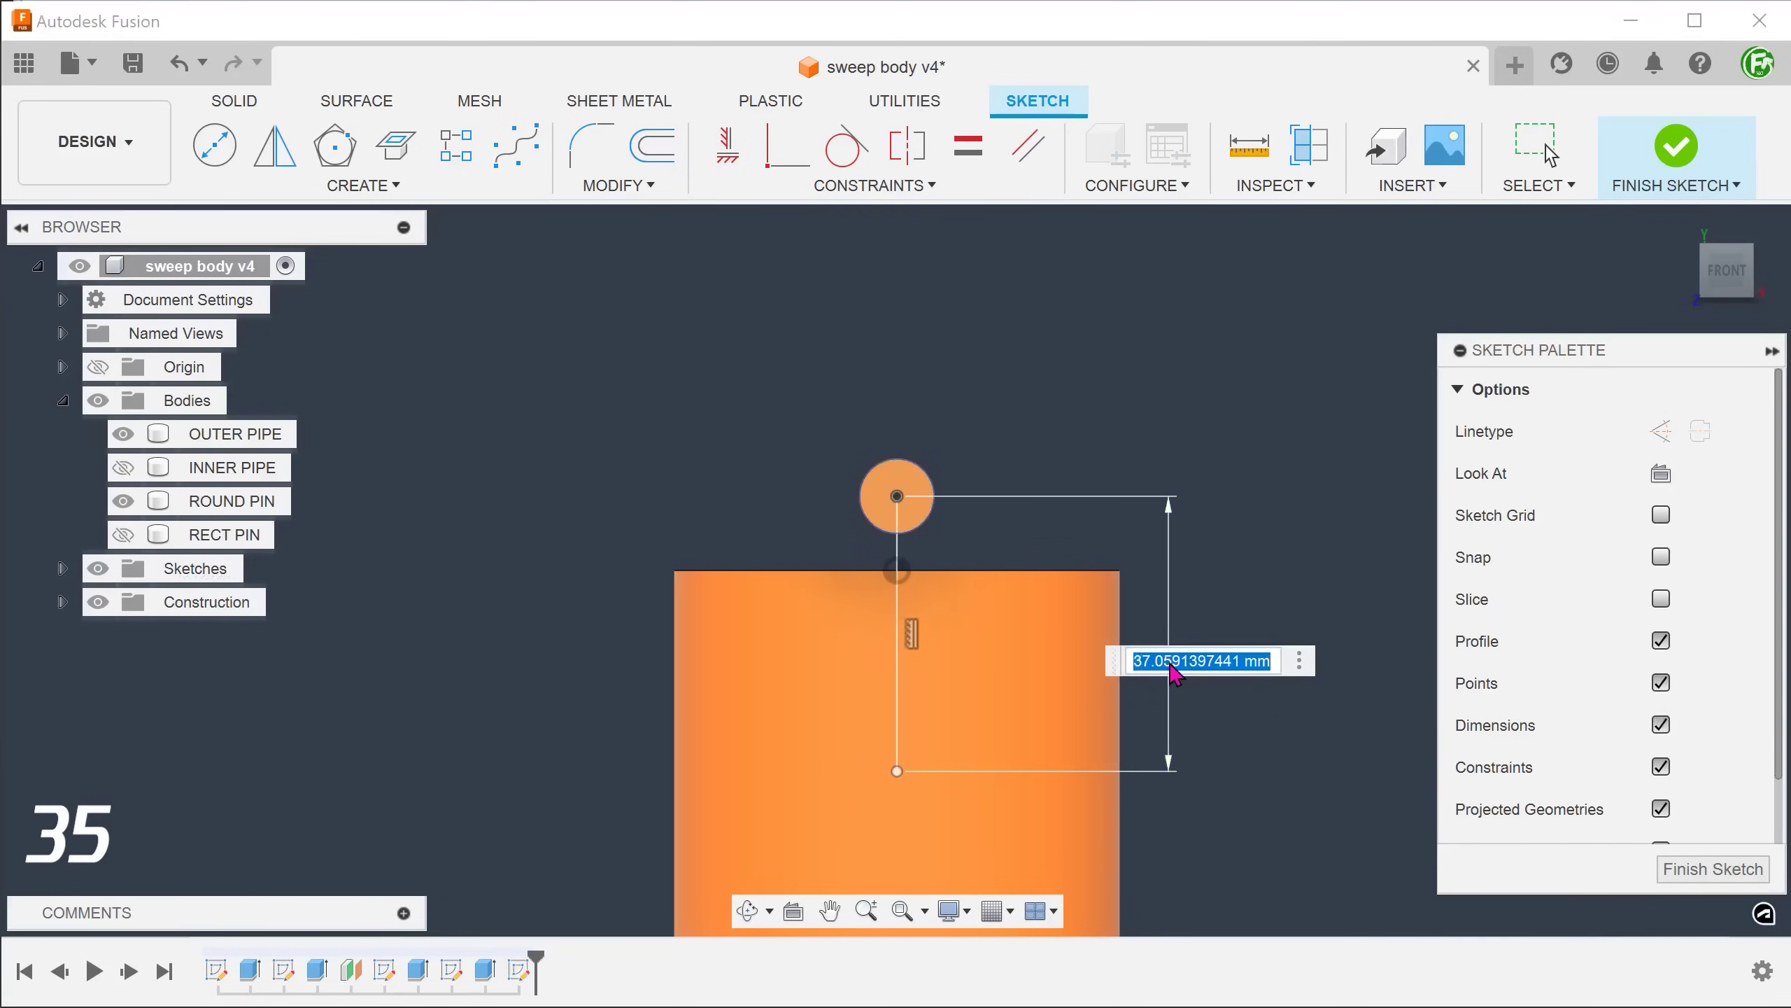
type("35")
key("Return")
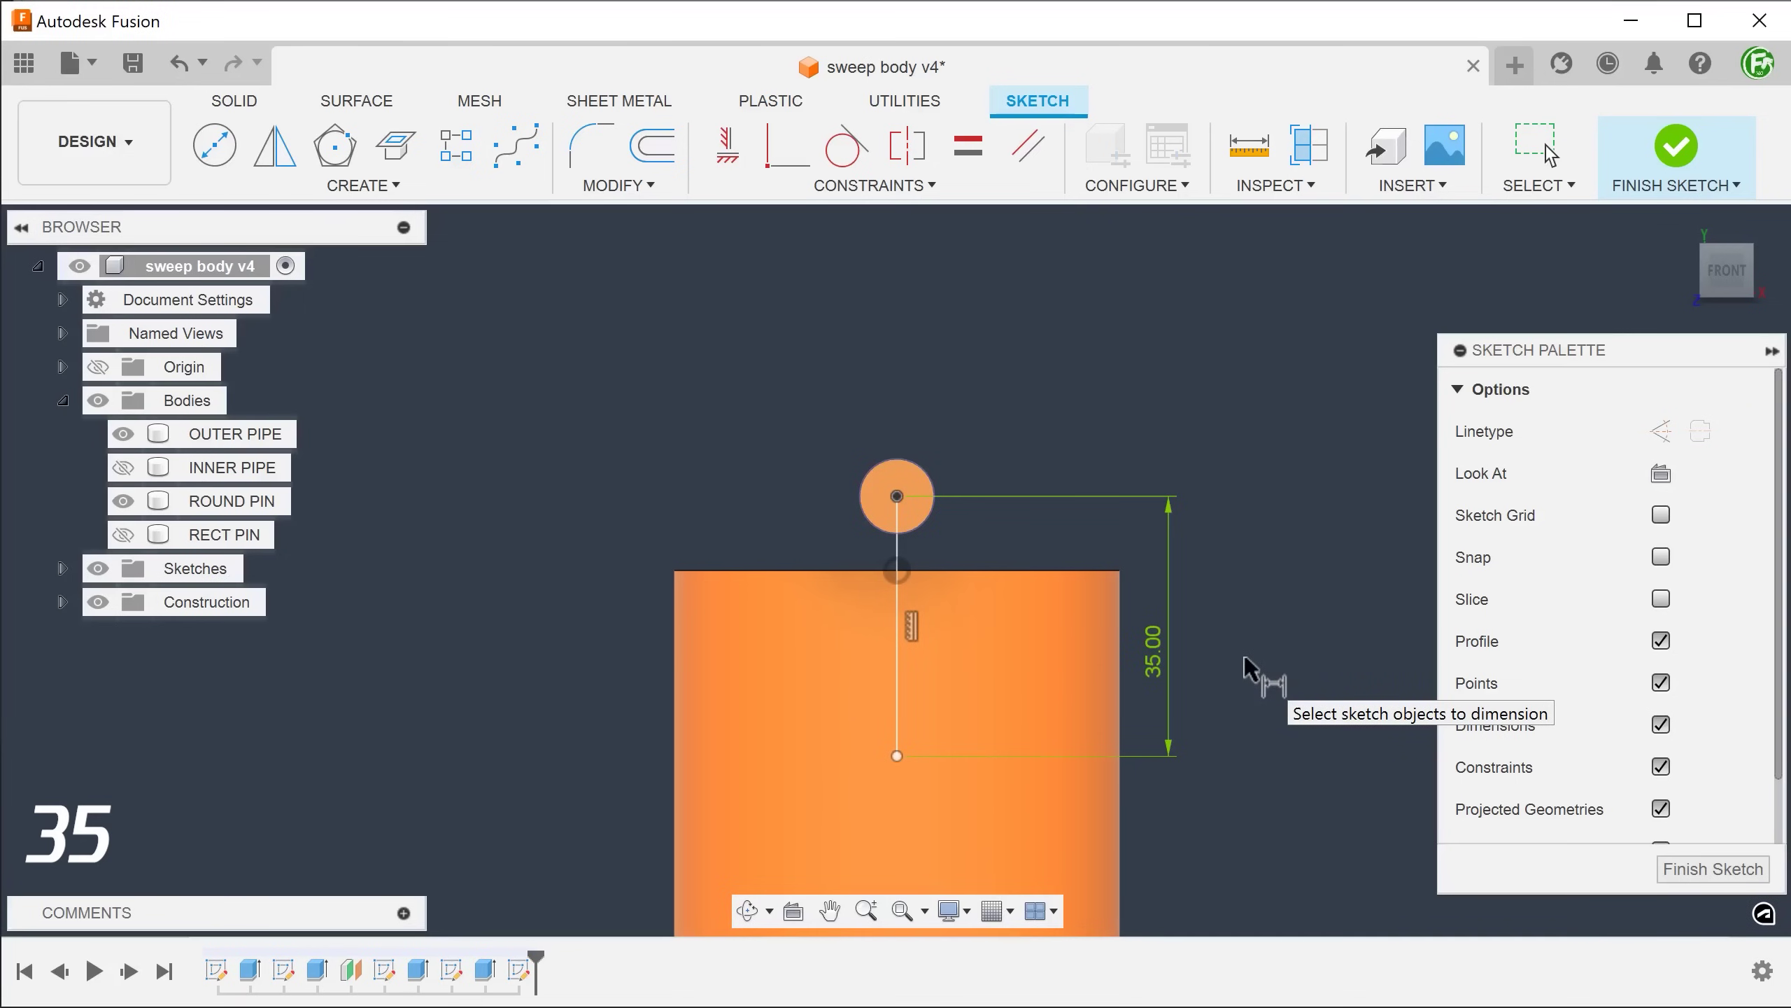
key("Escape")
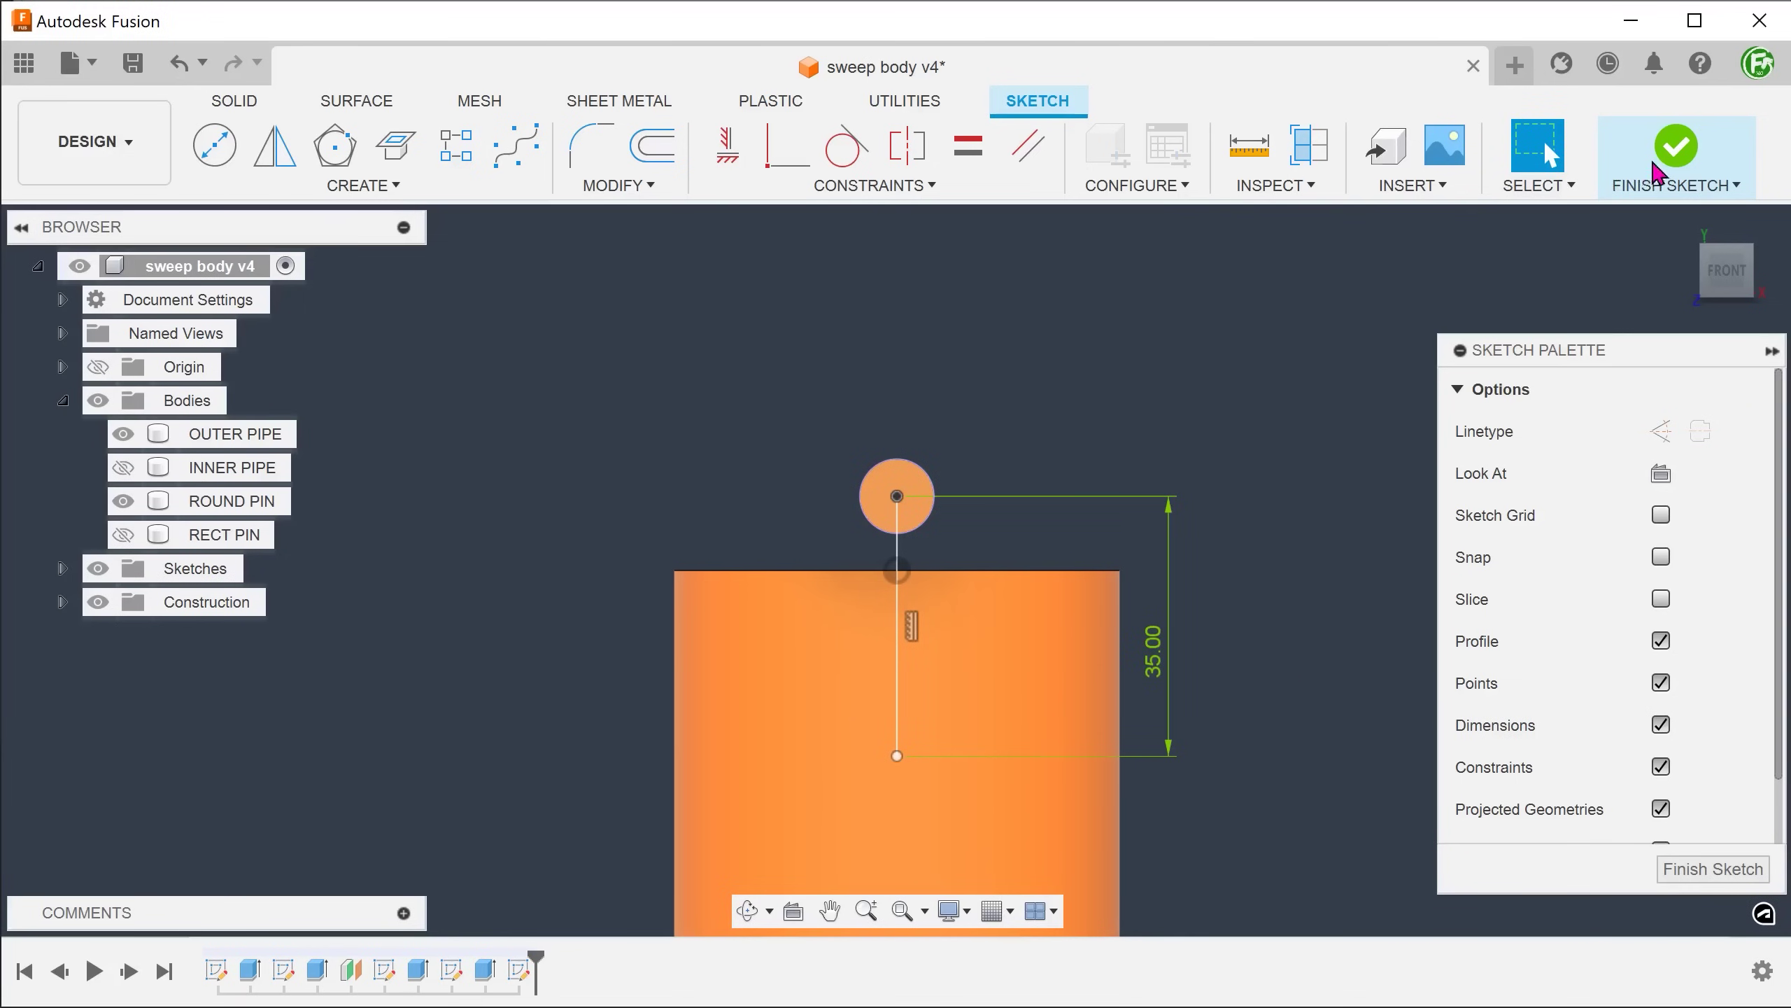
left_click(1678, 150)
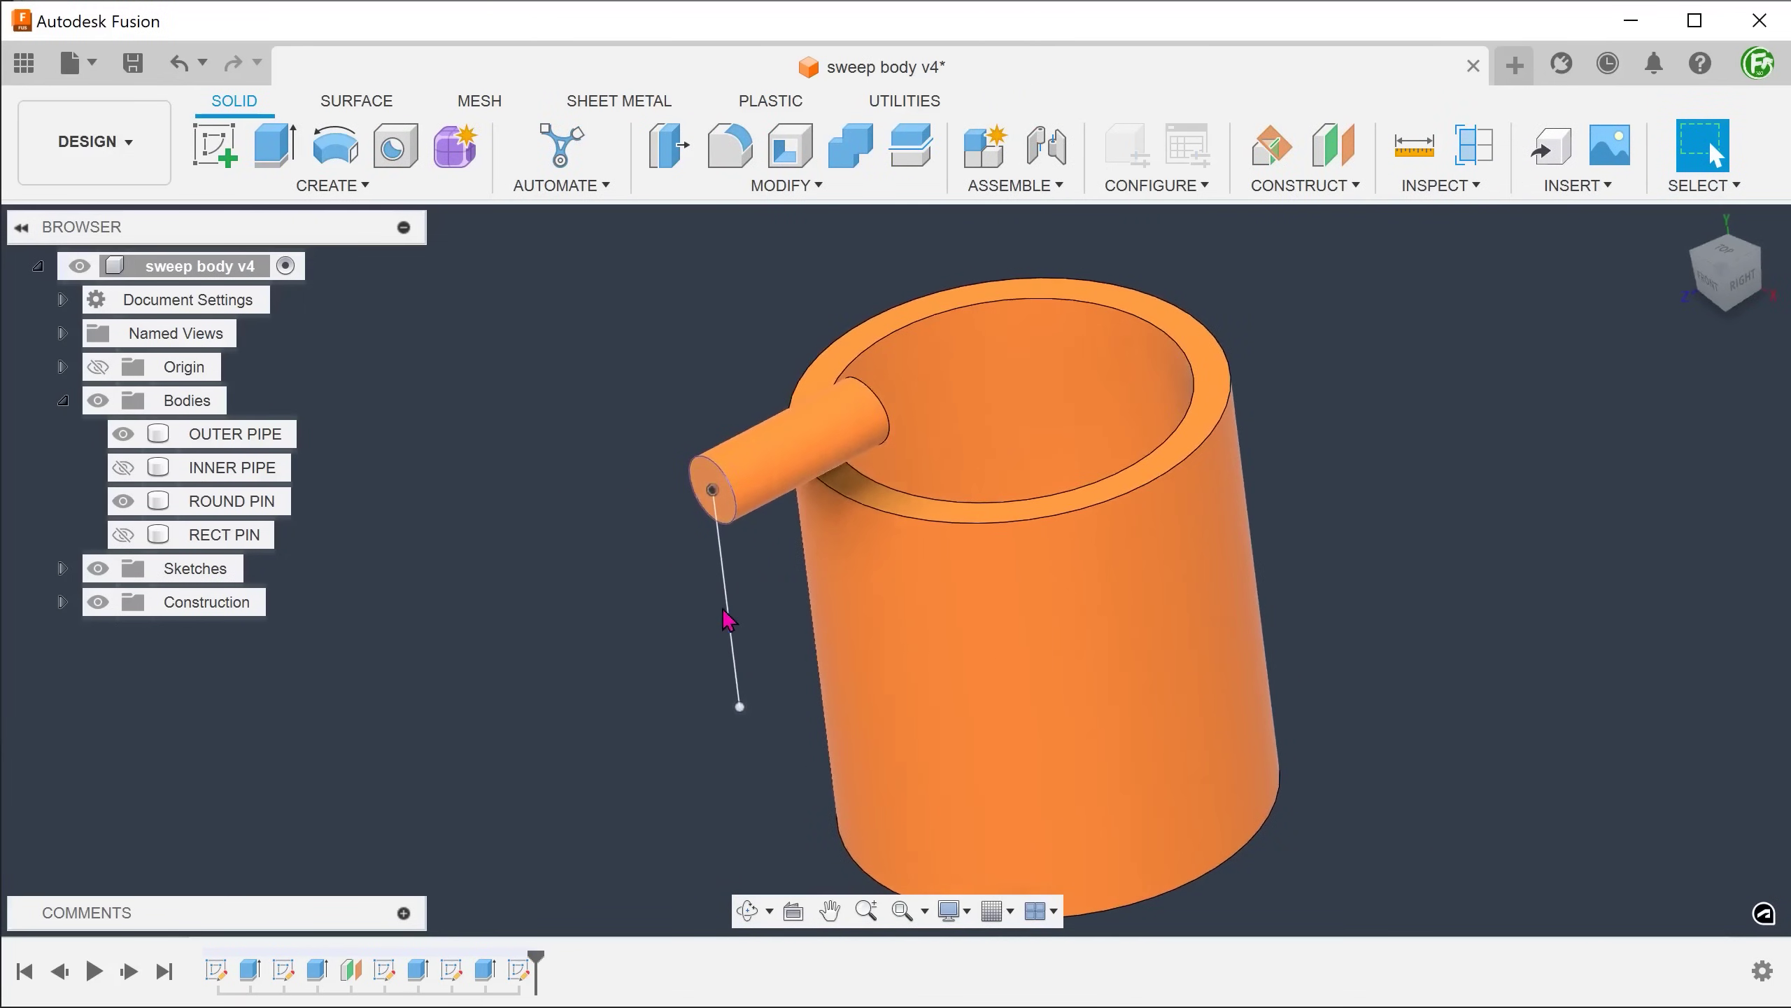
left_click(729, 619)
left_click(482, 648)
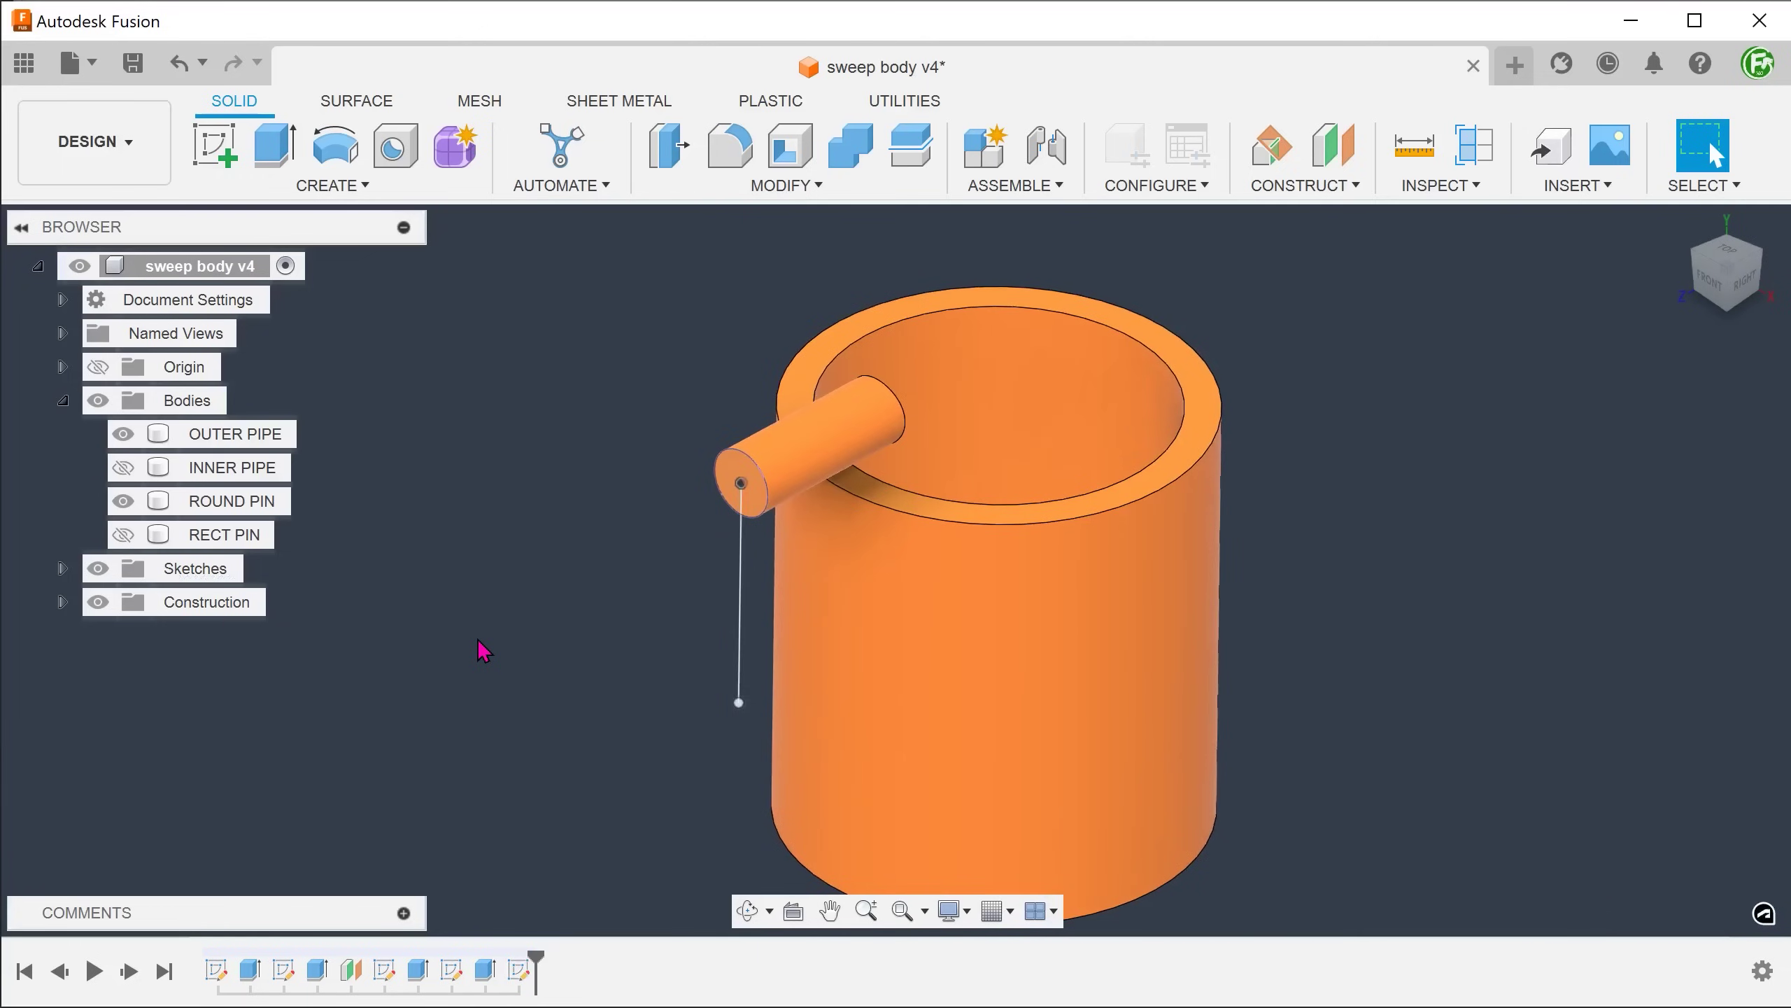
scroll(482, 649, "down", 3)
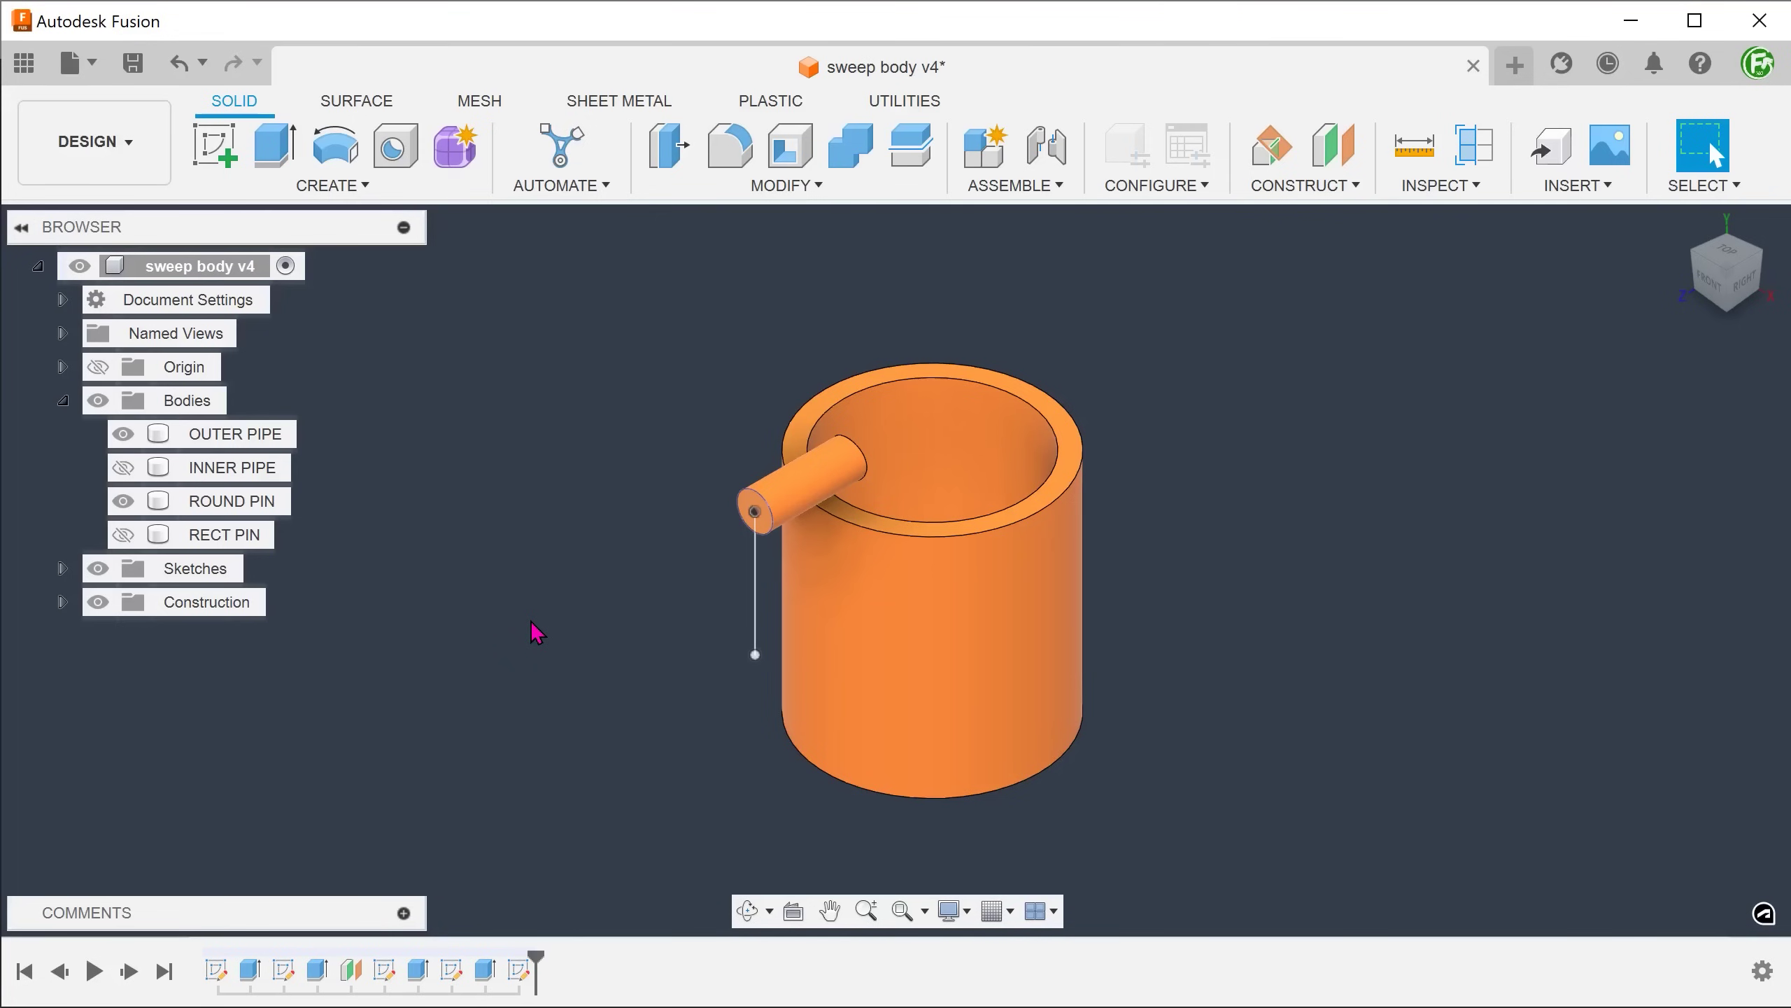
- Add a Plane Along Path on the sketch line, placed at its bottom end (distance 1.00)
left_click(1259, 190)
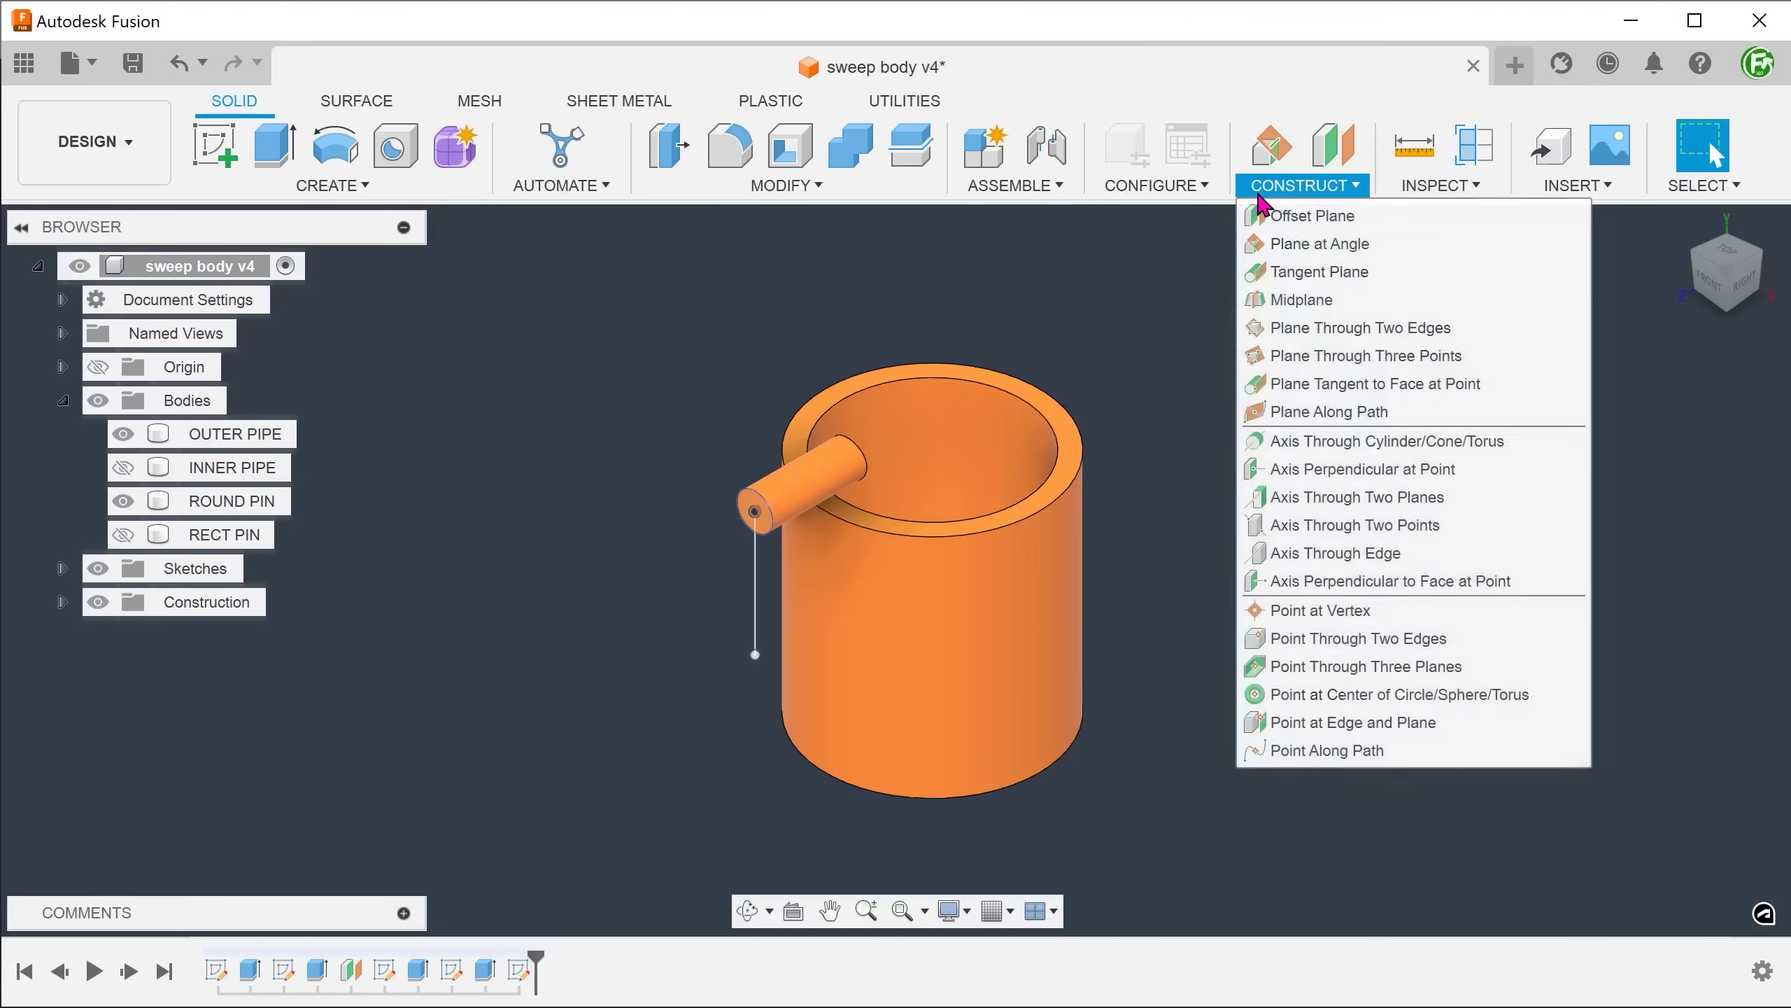
left_click(1443, 414)
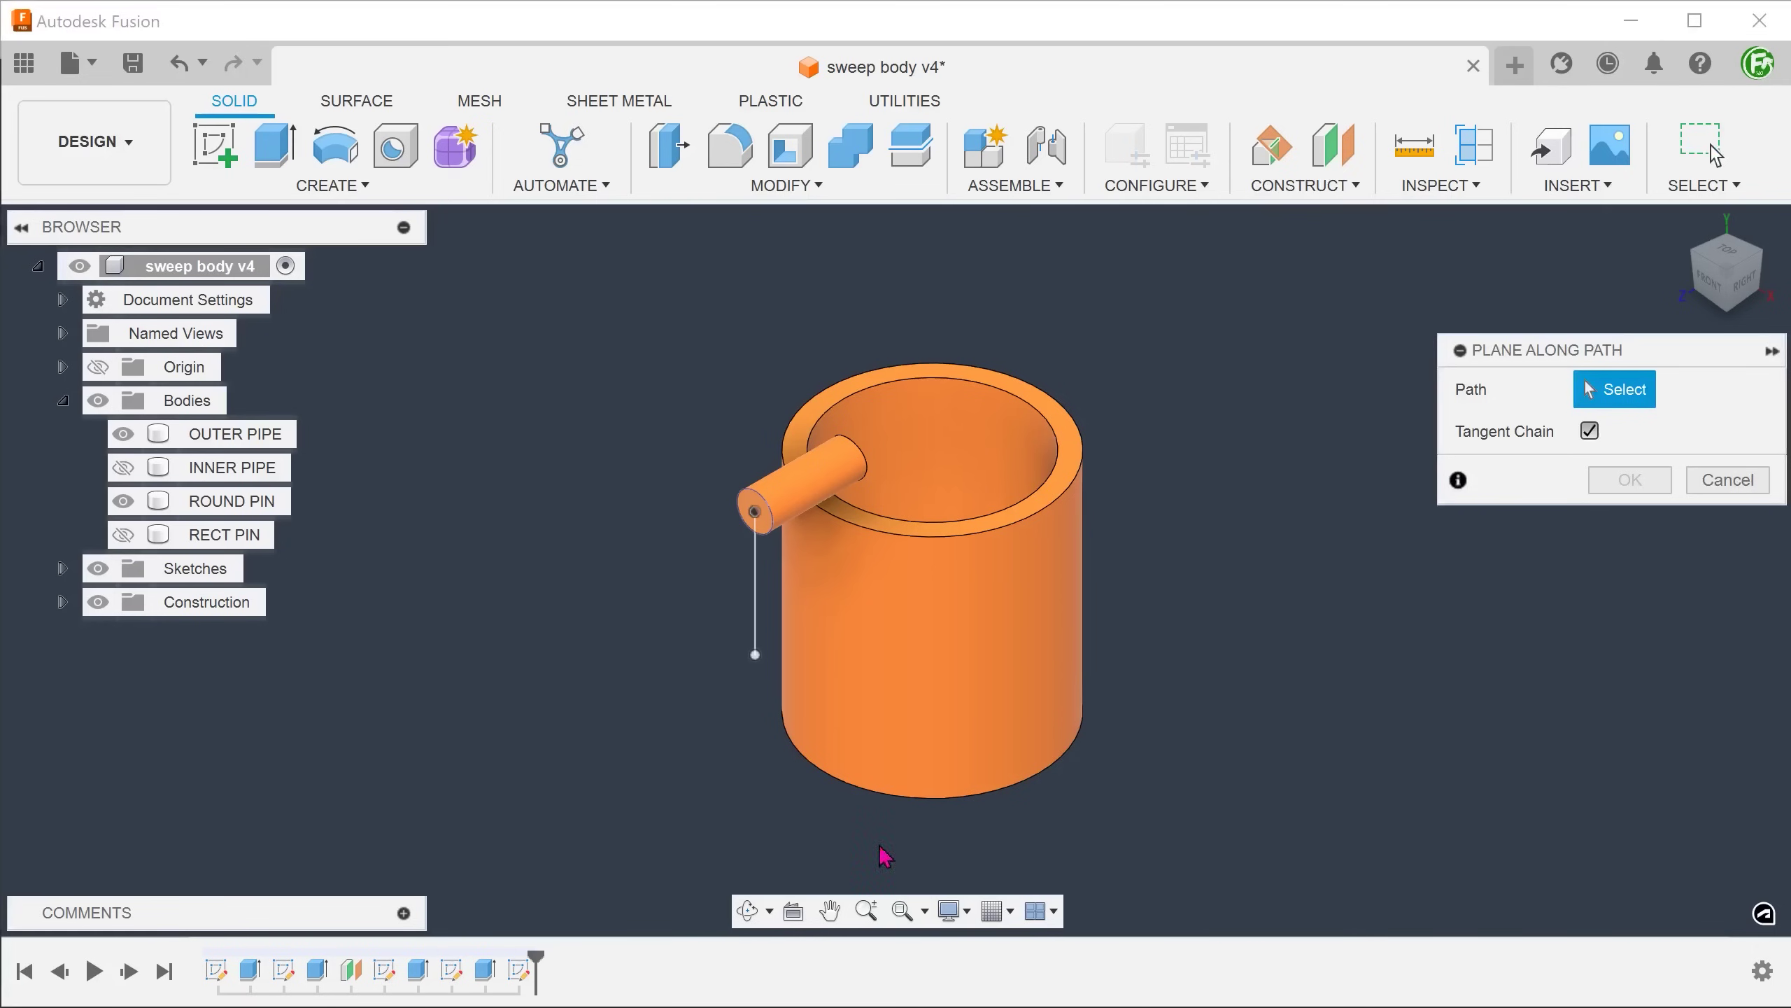
left_click(754, 596)
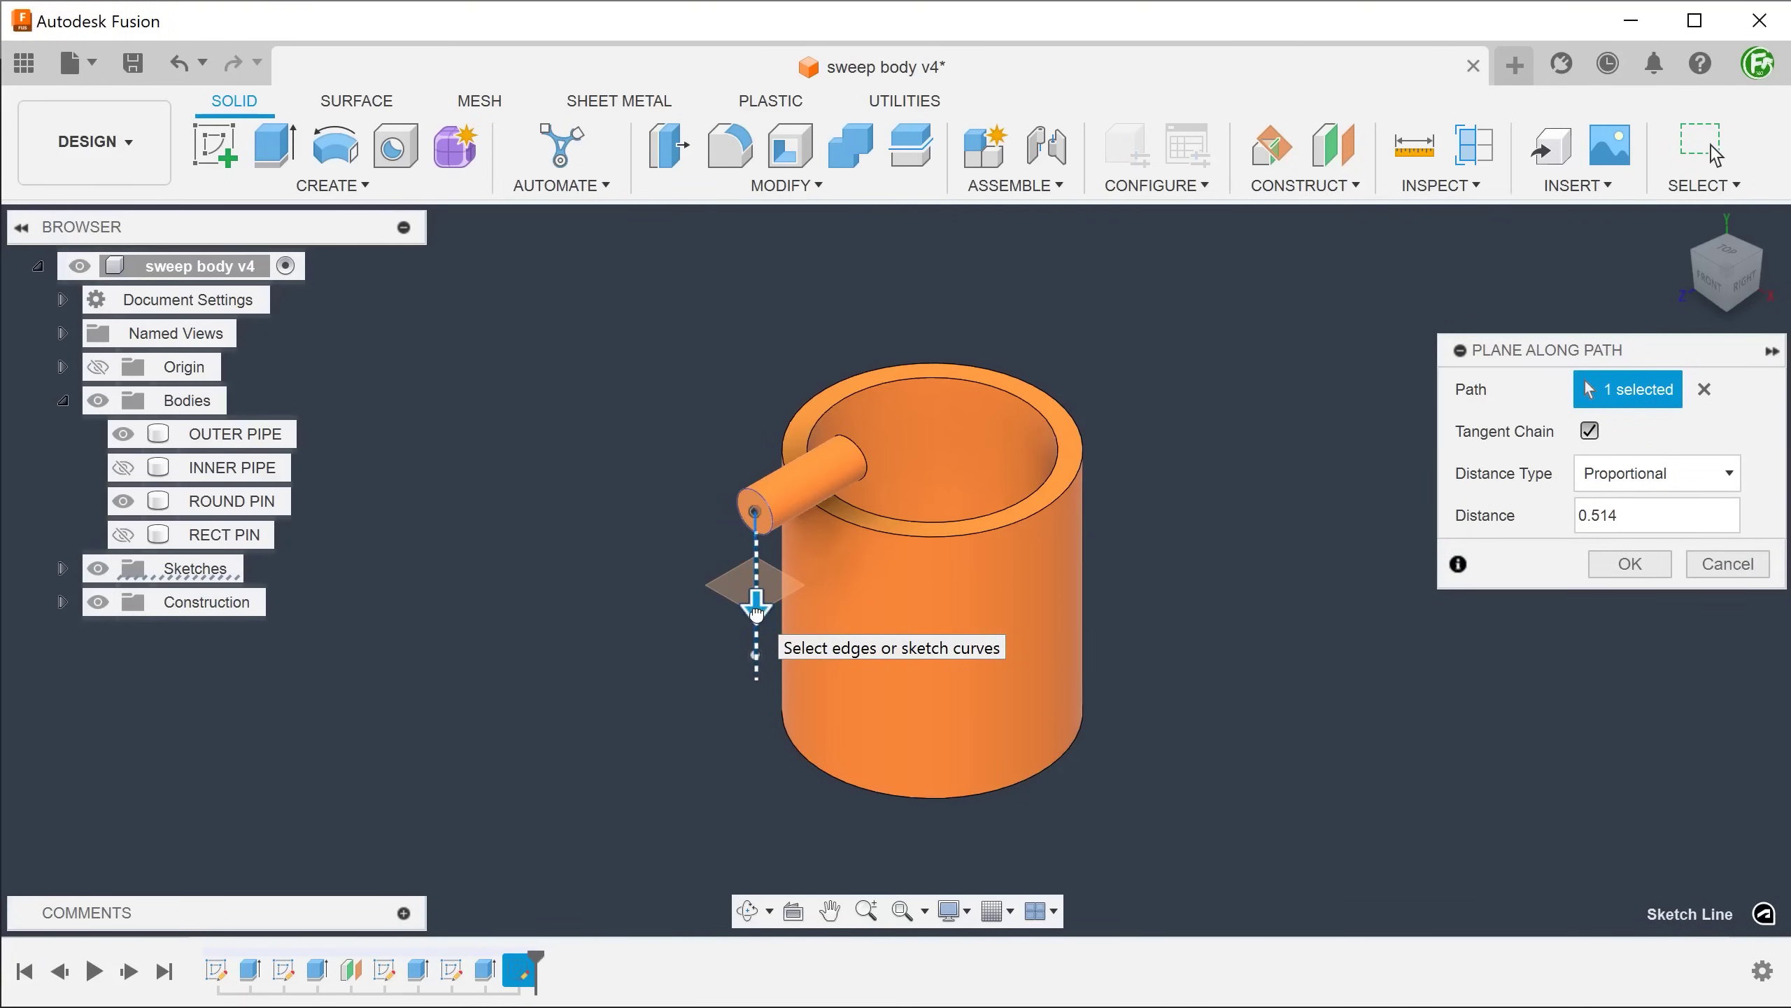
left_click_drag(756, 612, 756, 695)
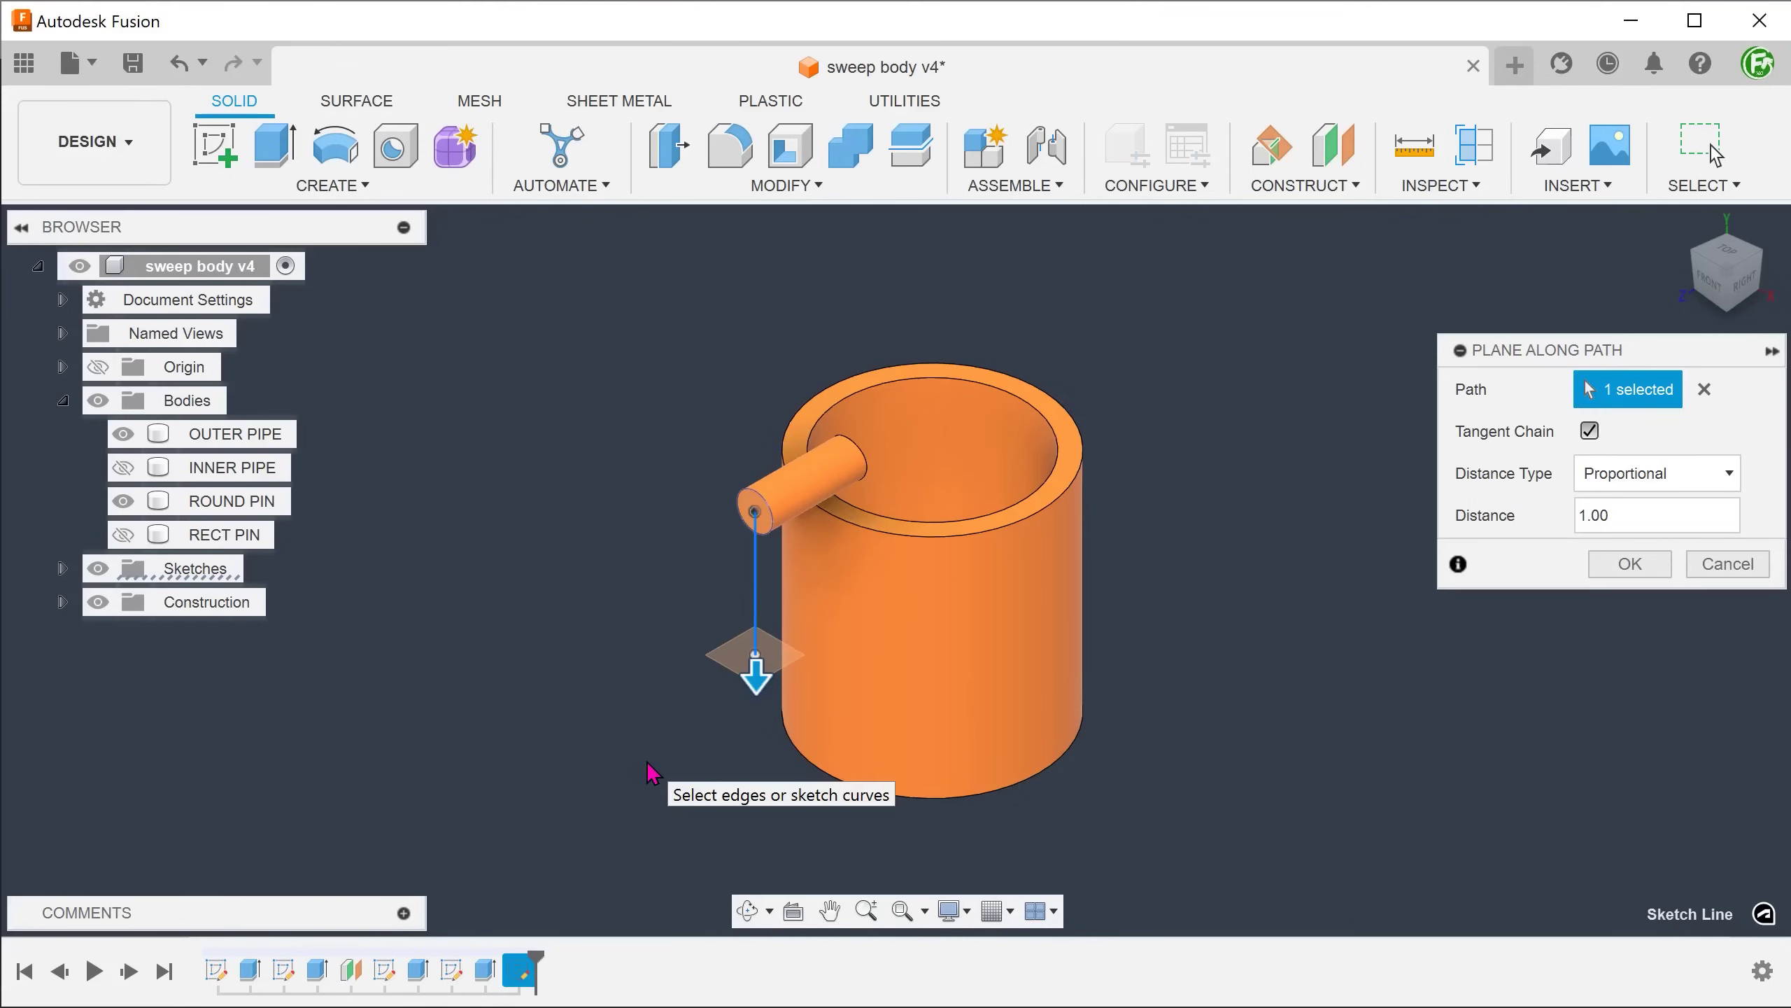
left_click(1630, 565)
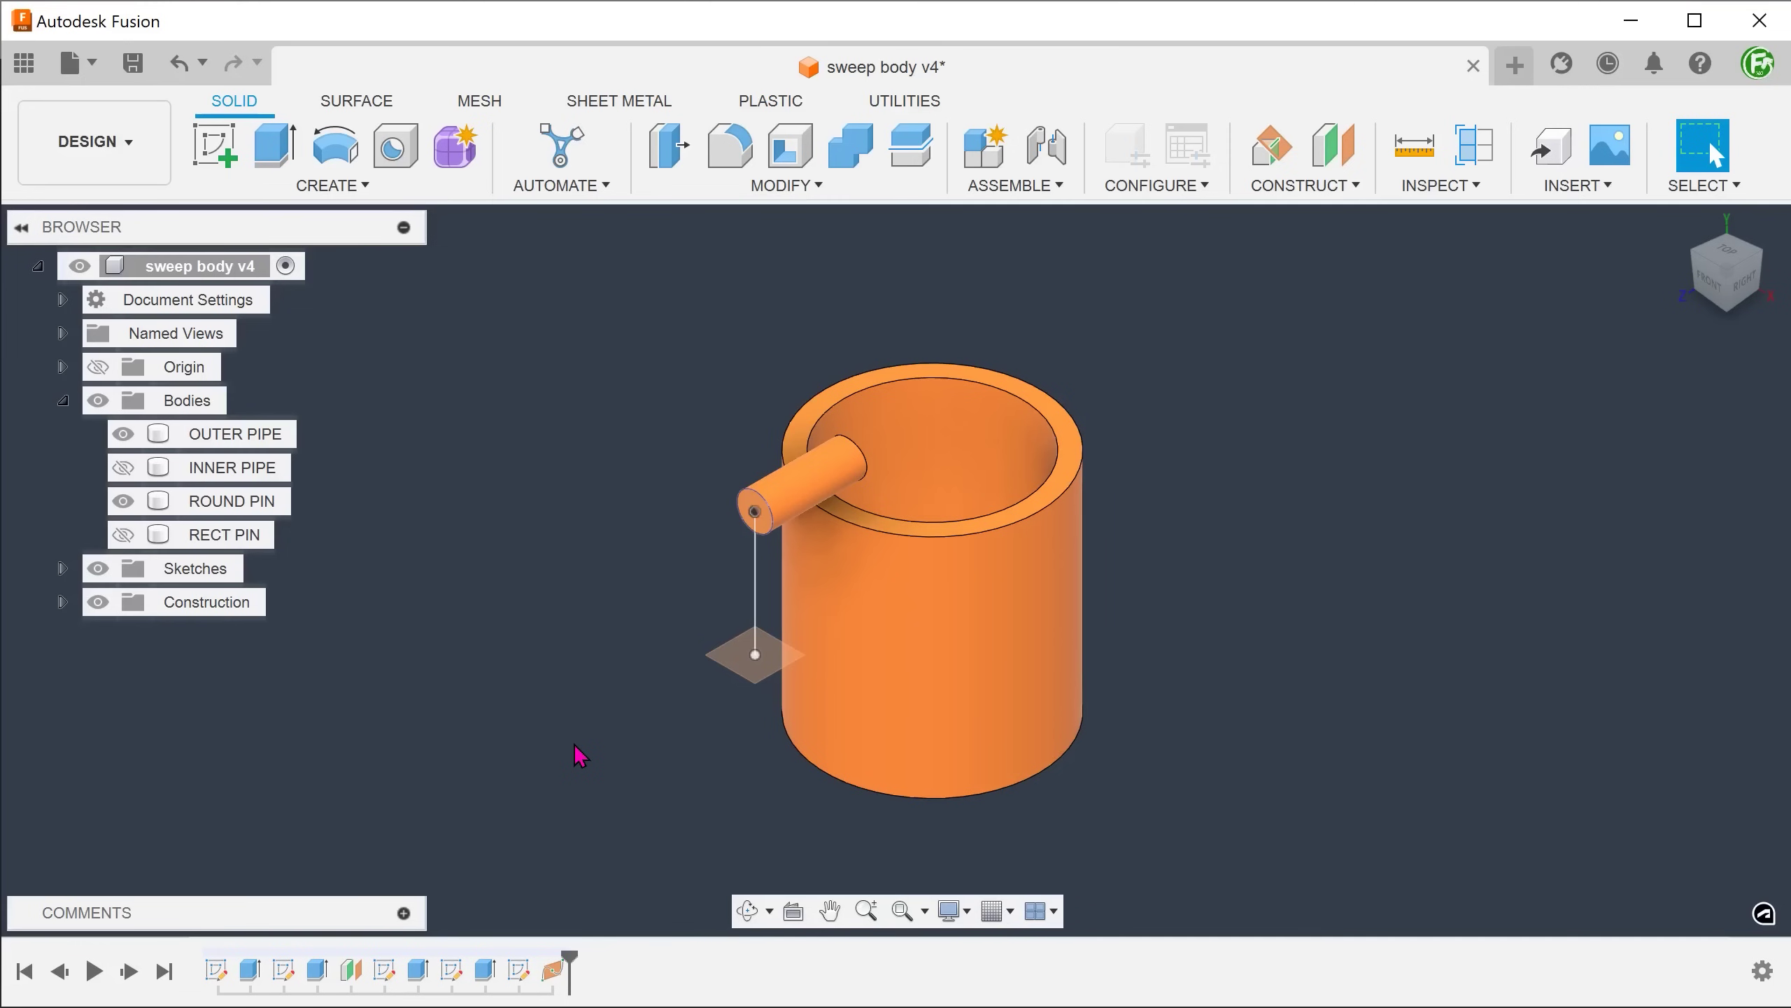
scroll(579, 755, "up", 5)
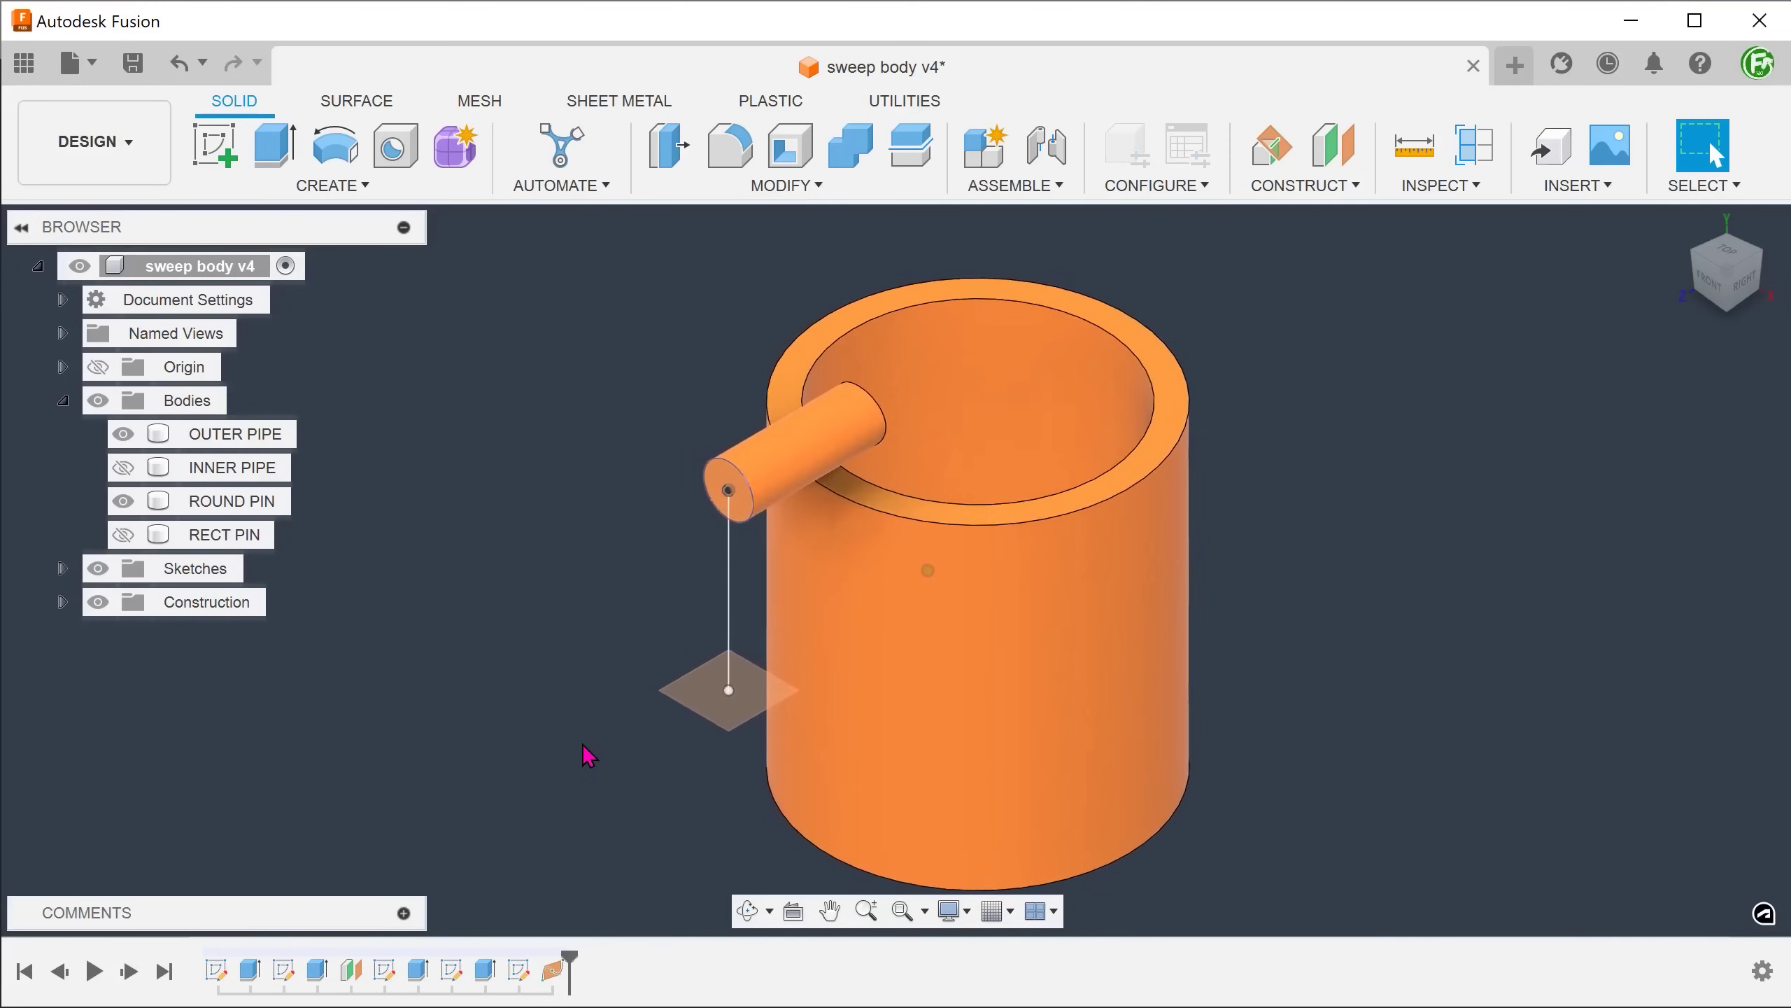
- On the construction plane, draw a 45° center-point arc from the ring centre through the pin's bottom
left_click(713, 702)
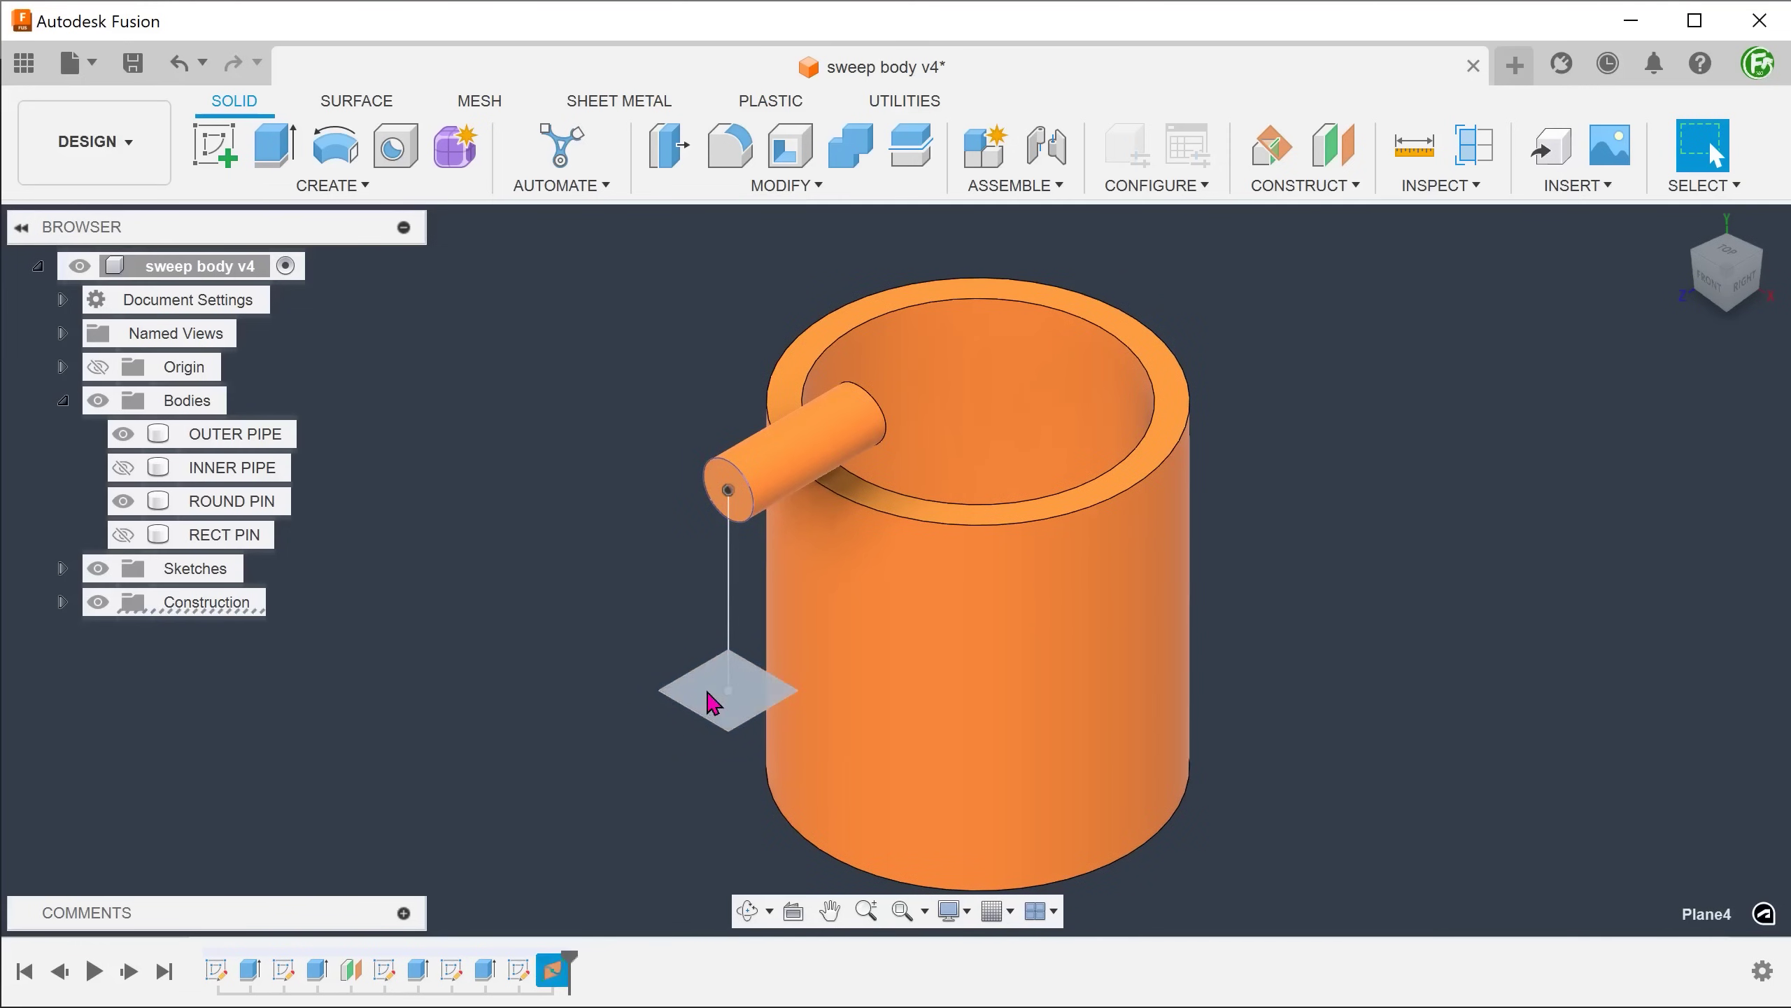
right_click(713, 702)
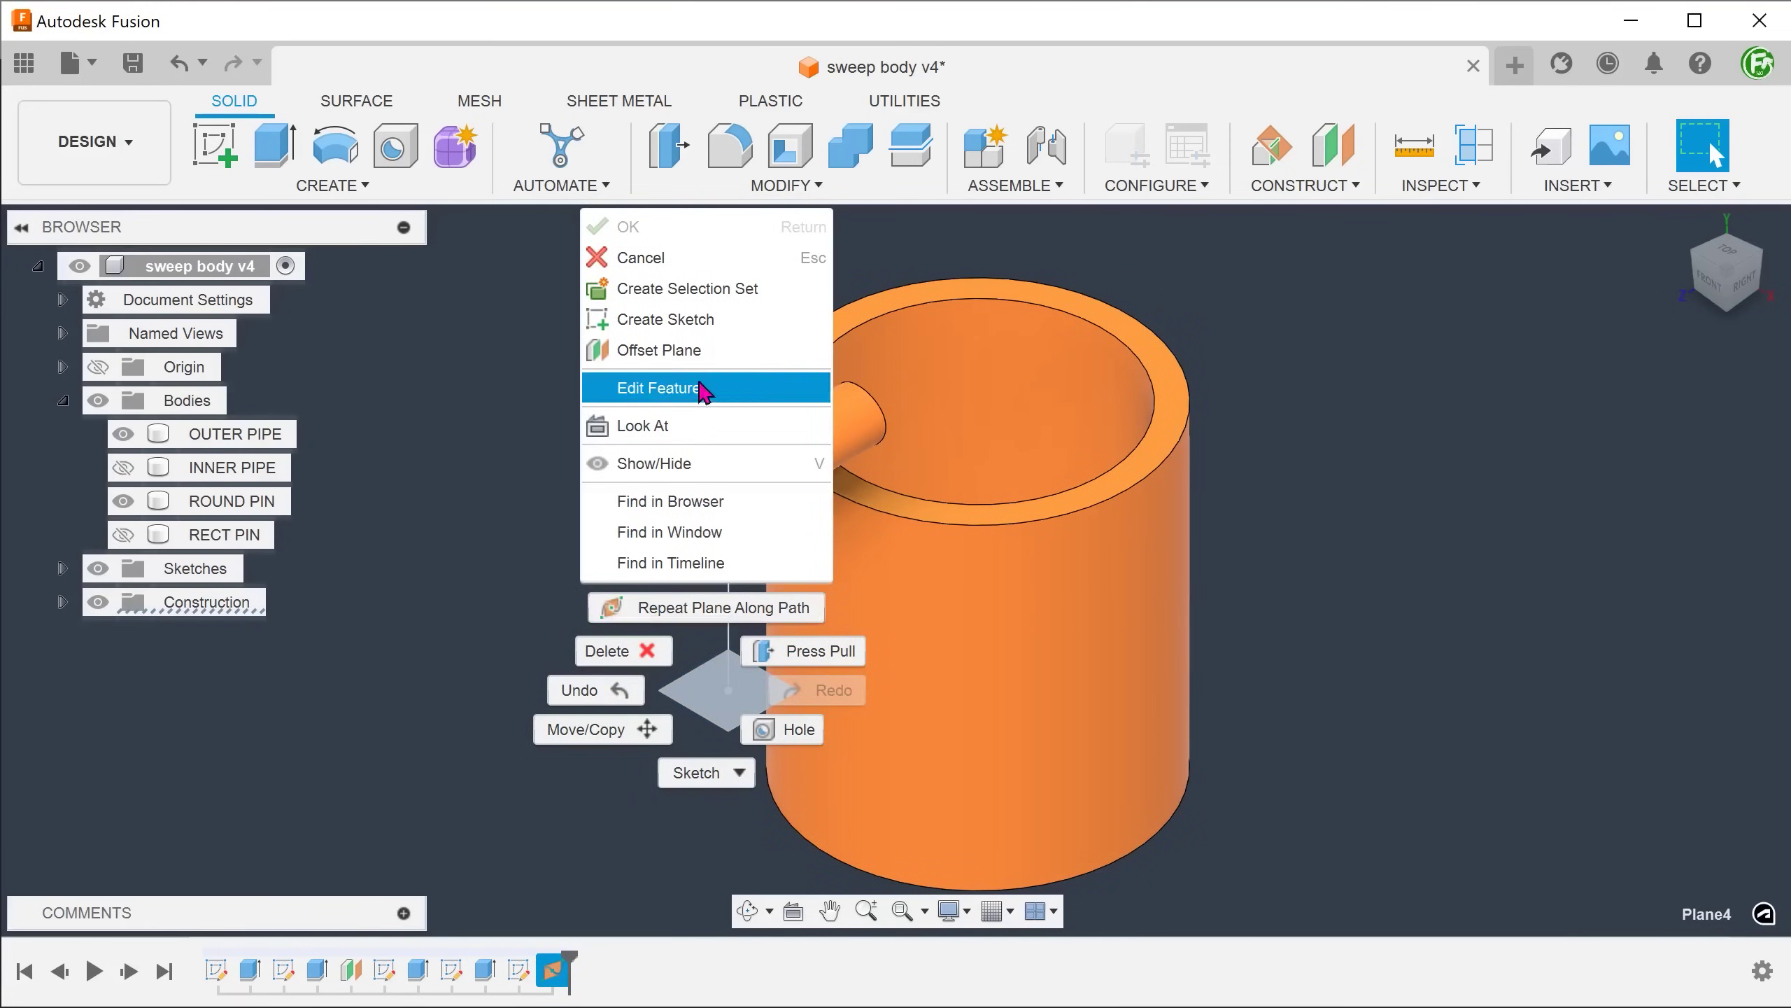
left_click(716, 321)
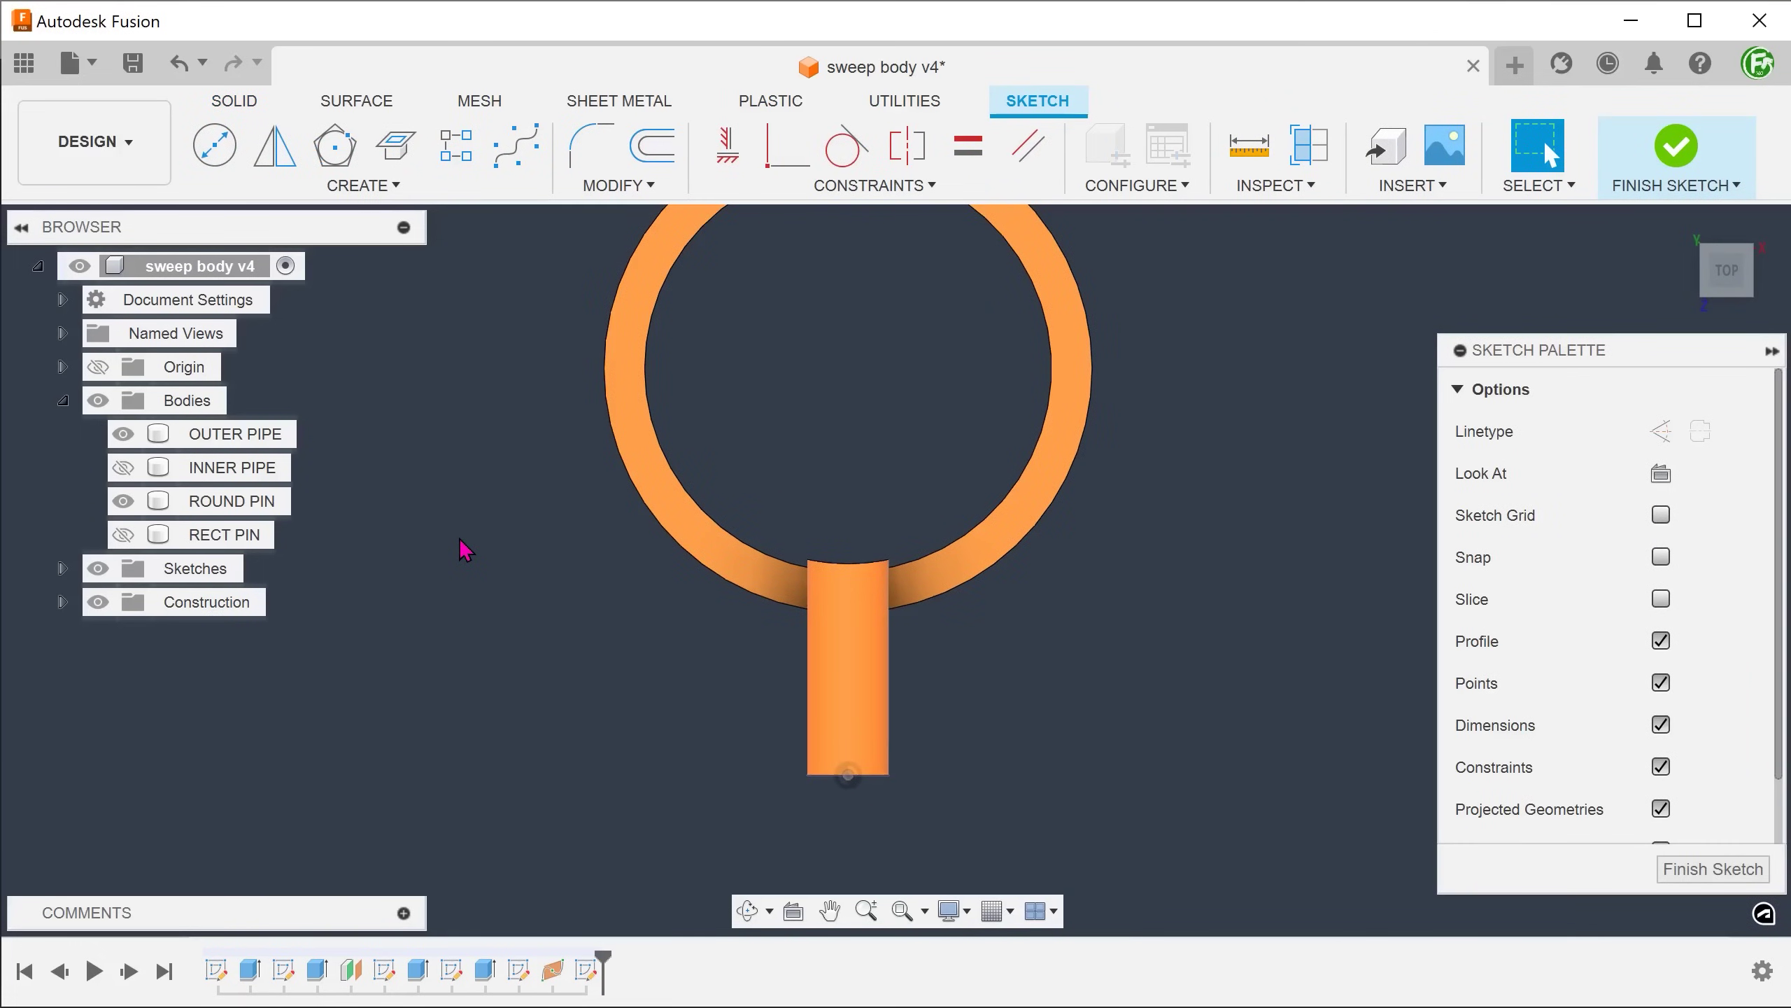
left_click(341, 192)
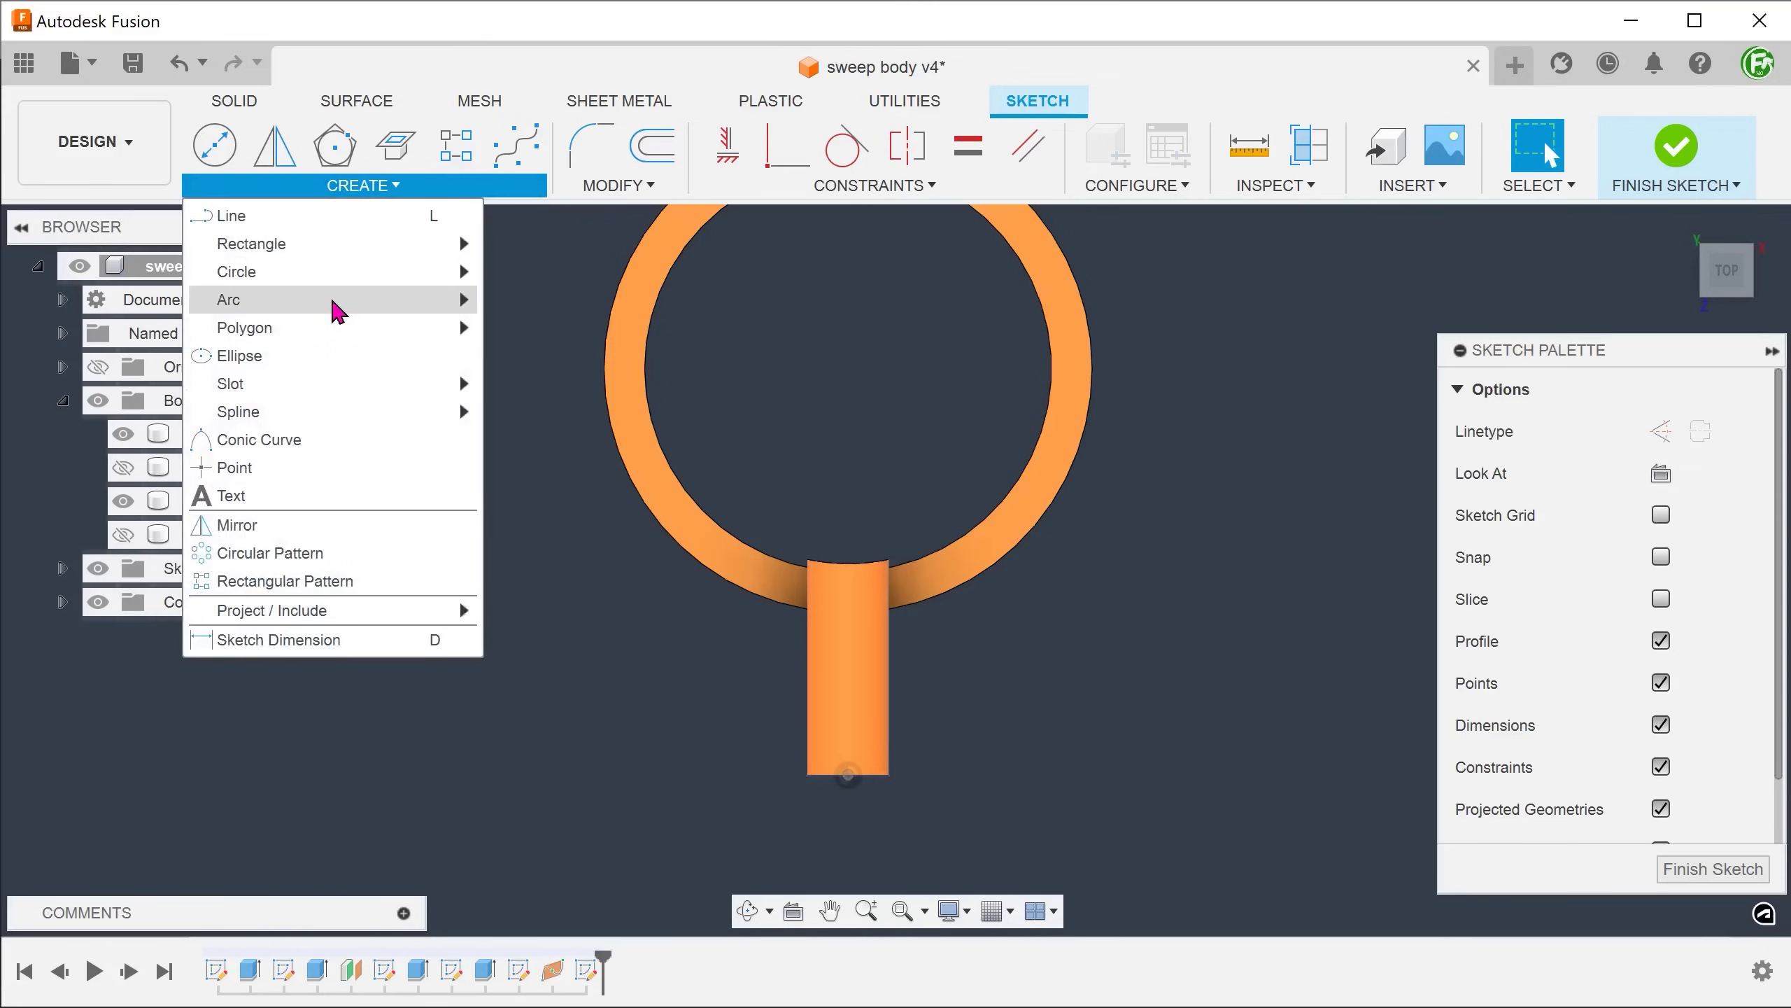
mouse_move(336, 309)
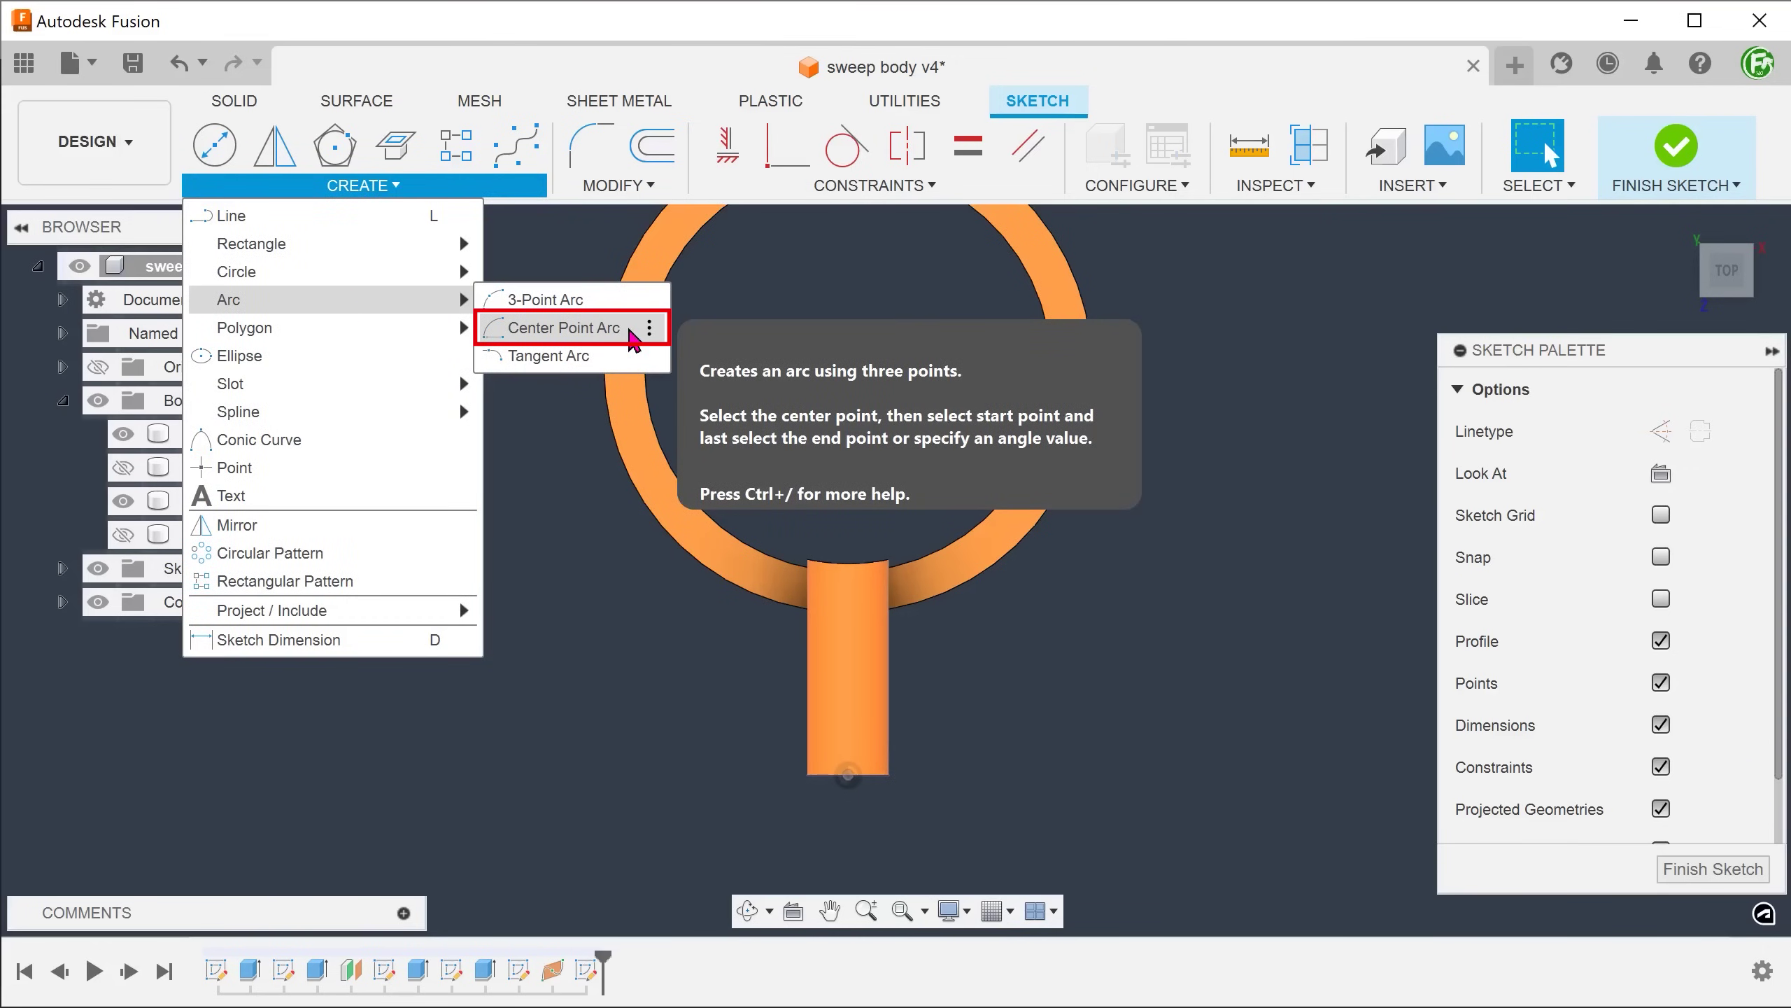
left_click(631, 333)
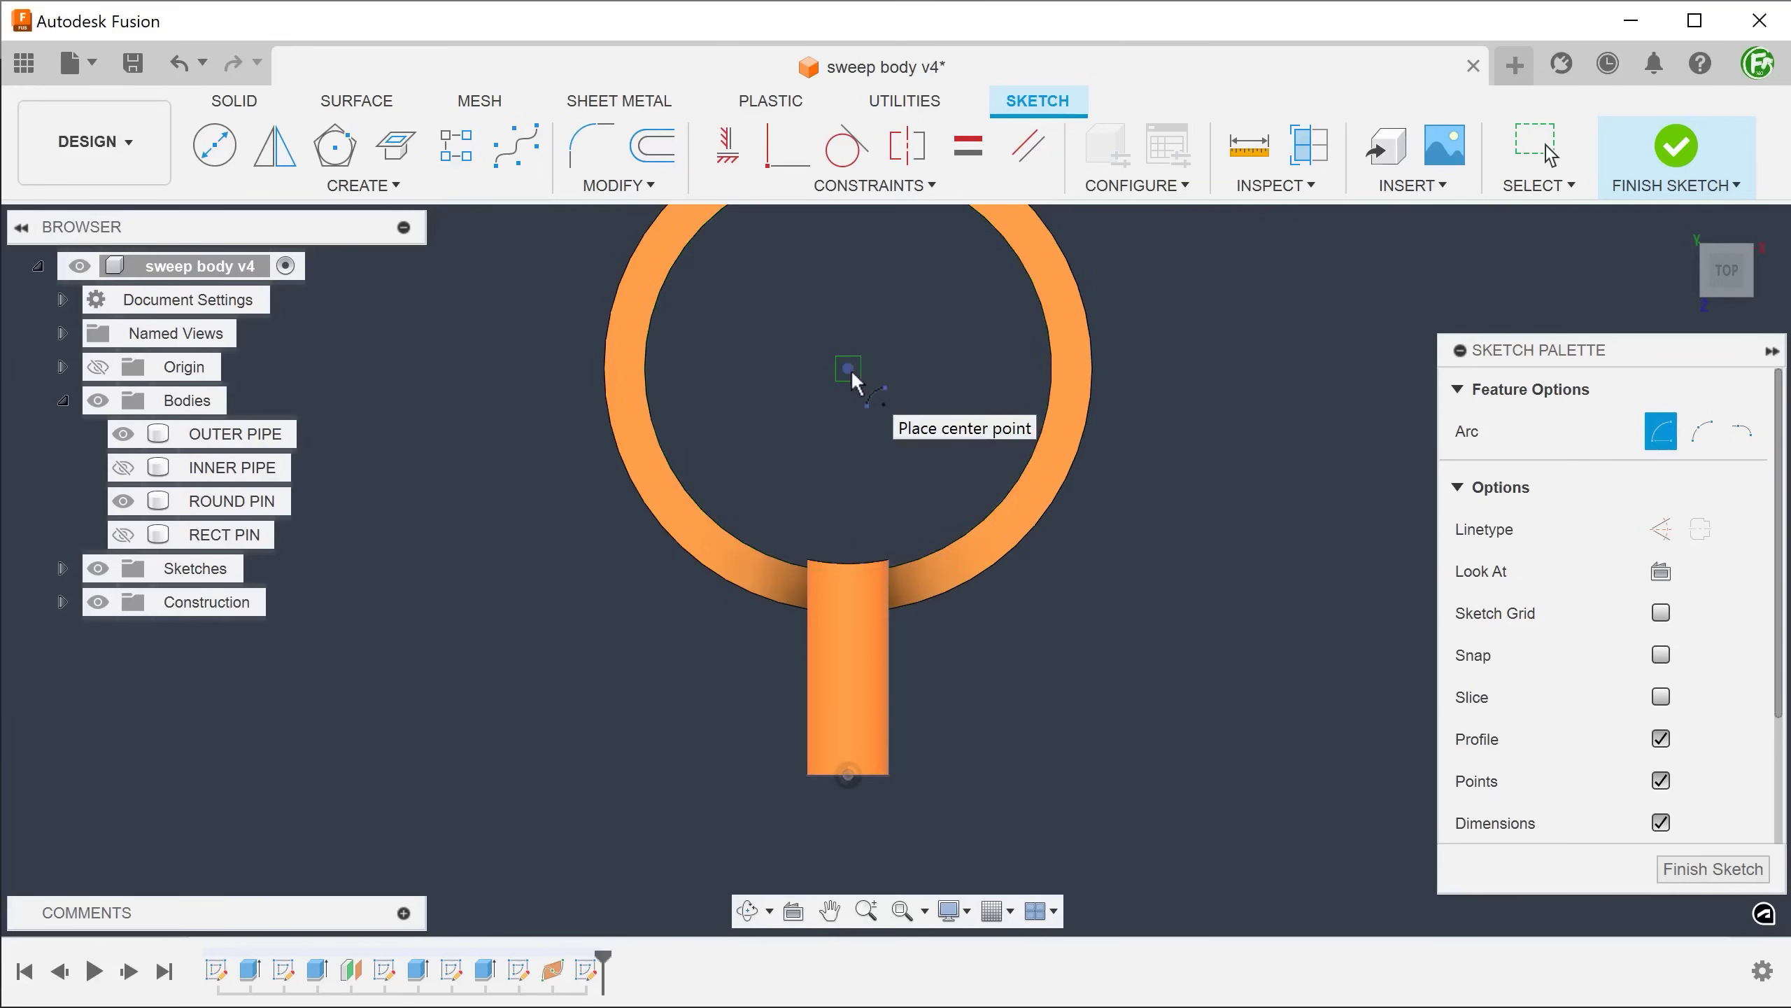
left_click(848, 368)
left_click(848, 773)
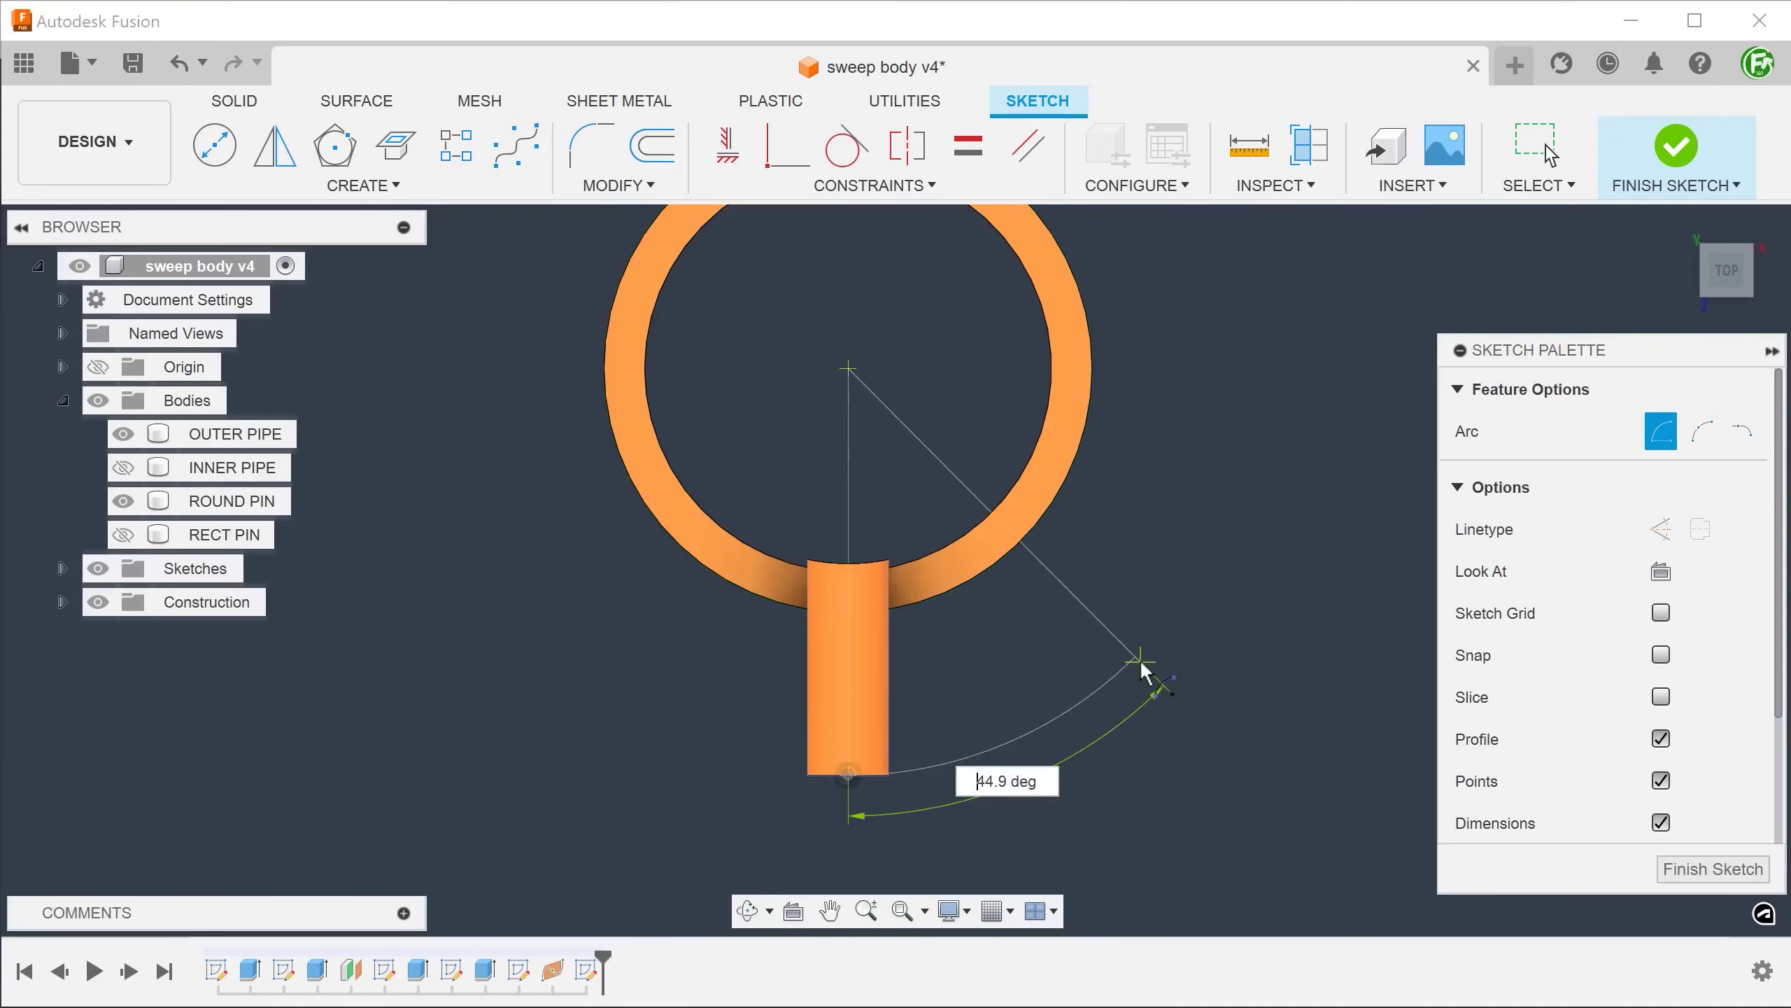
type("45")
key("Return")
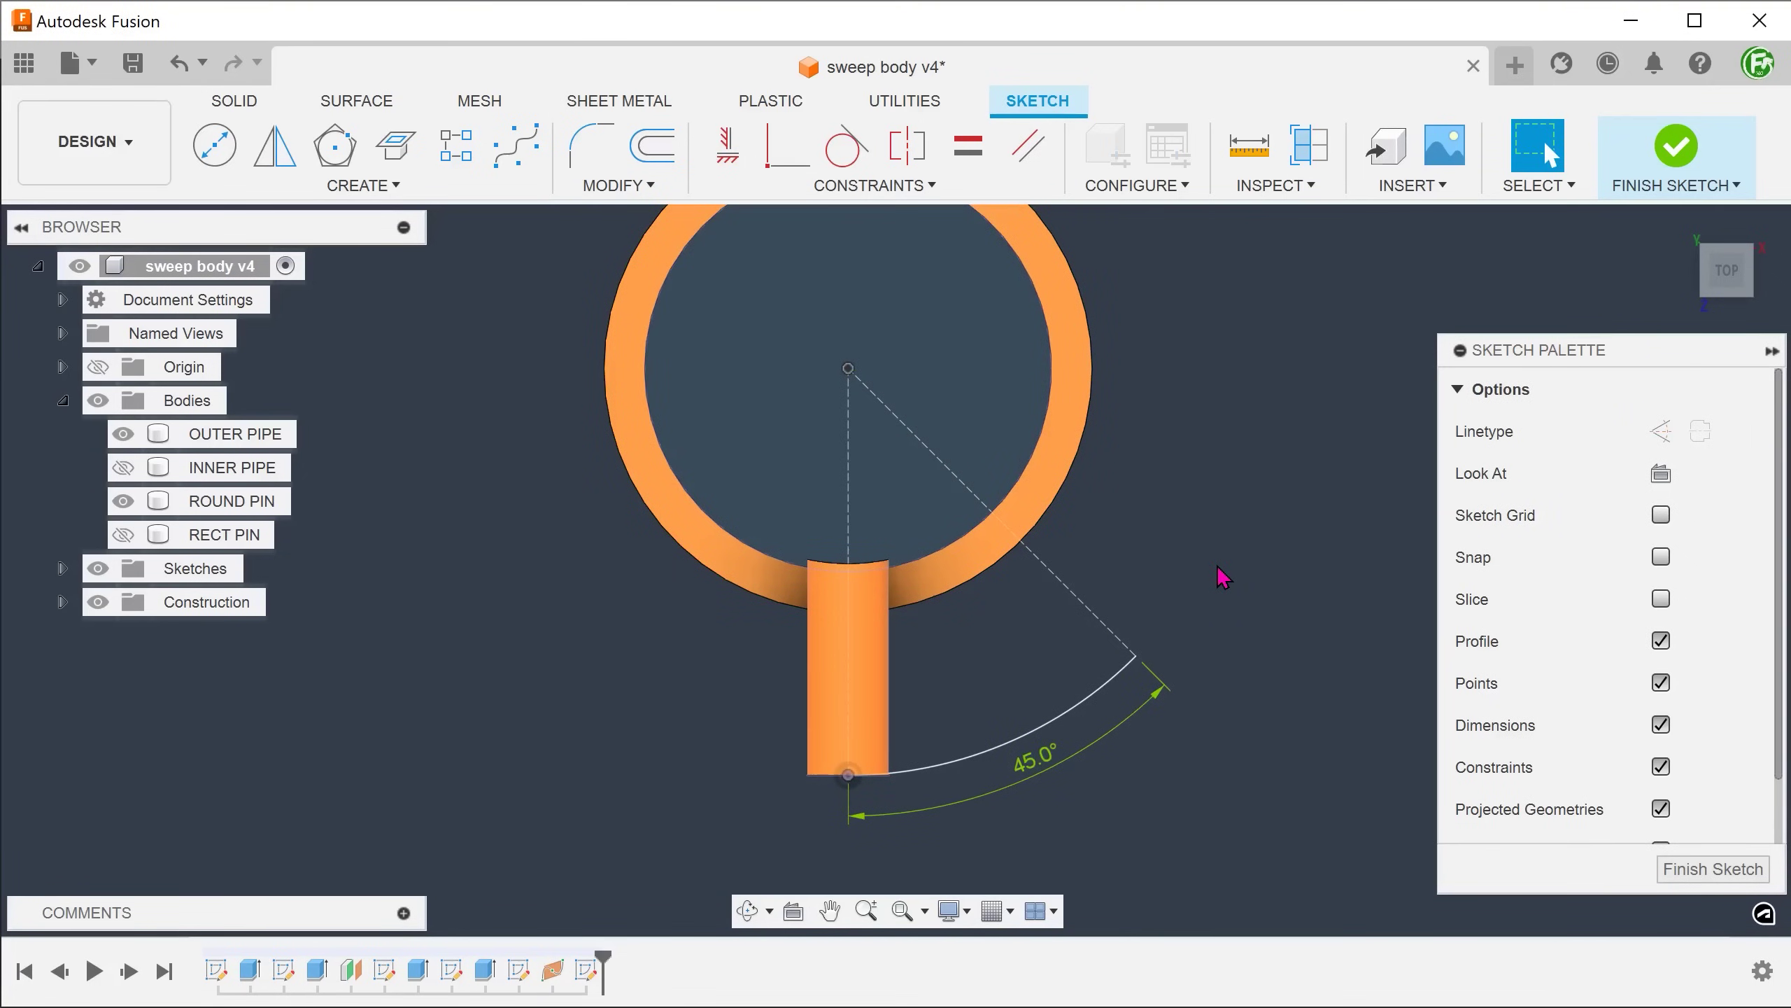
- Finish the arc sketch, orbit to inspect it, and return to the home view
left_click(1676, 147)
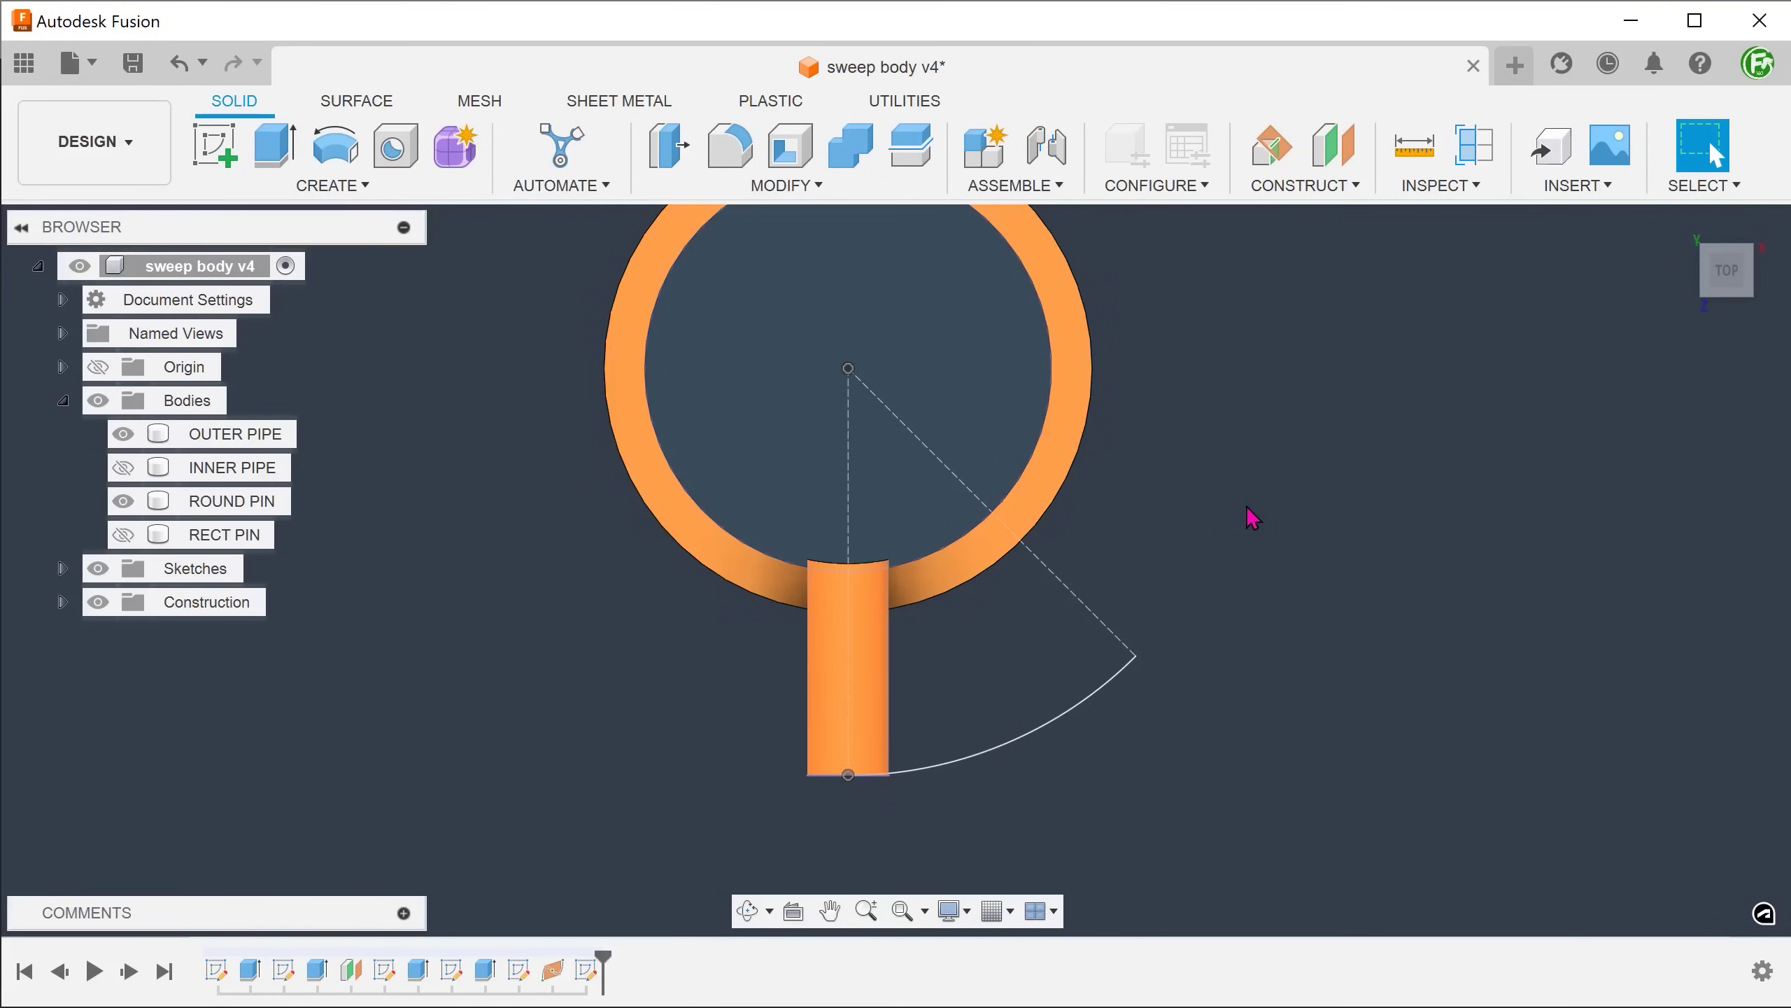
left_click(1024, 756)
middle_click_drag(1239, 707, 1290, 656, "shift")
left_click(1280, 595)
key("F6")
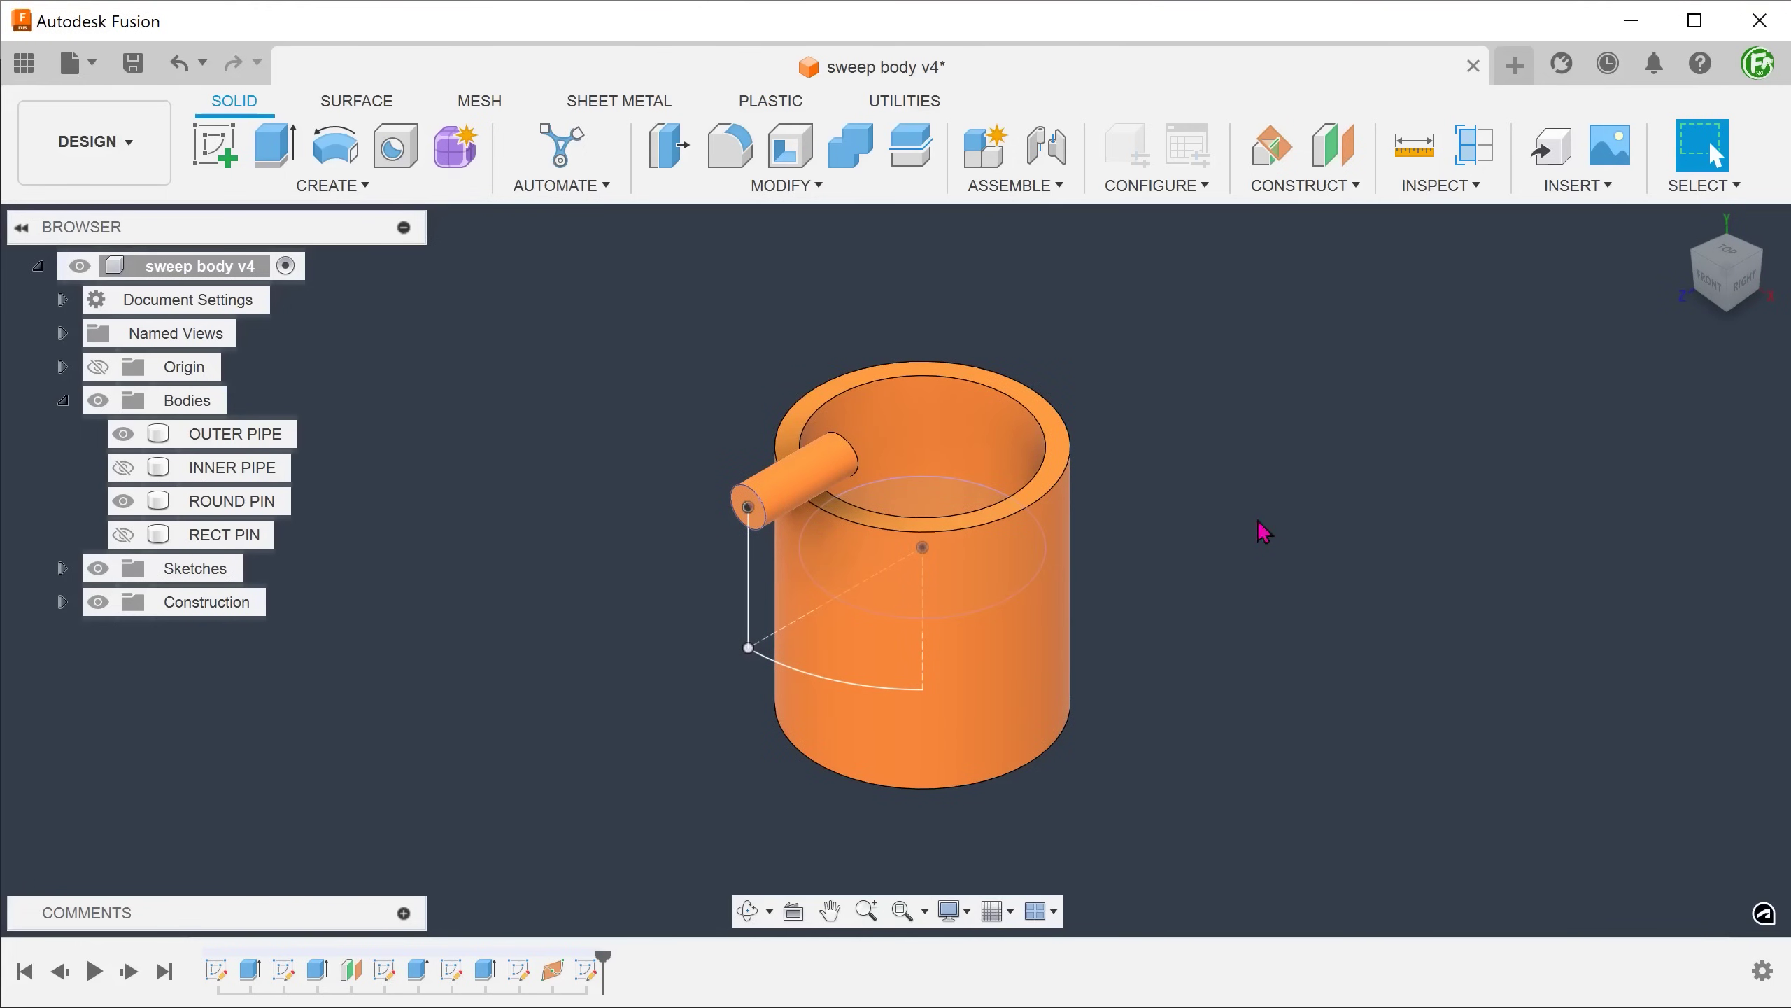
- Sweep-cut the ROUND PIN along the vertical line and arc through the outer pipe
left_click(331, 186)
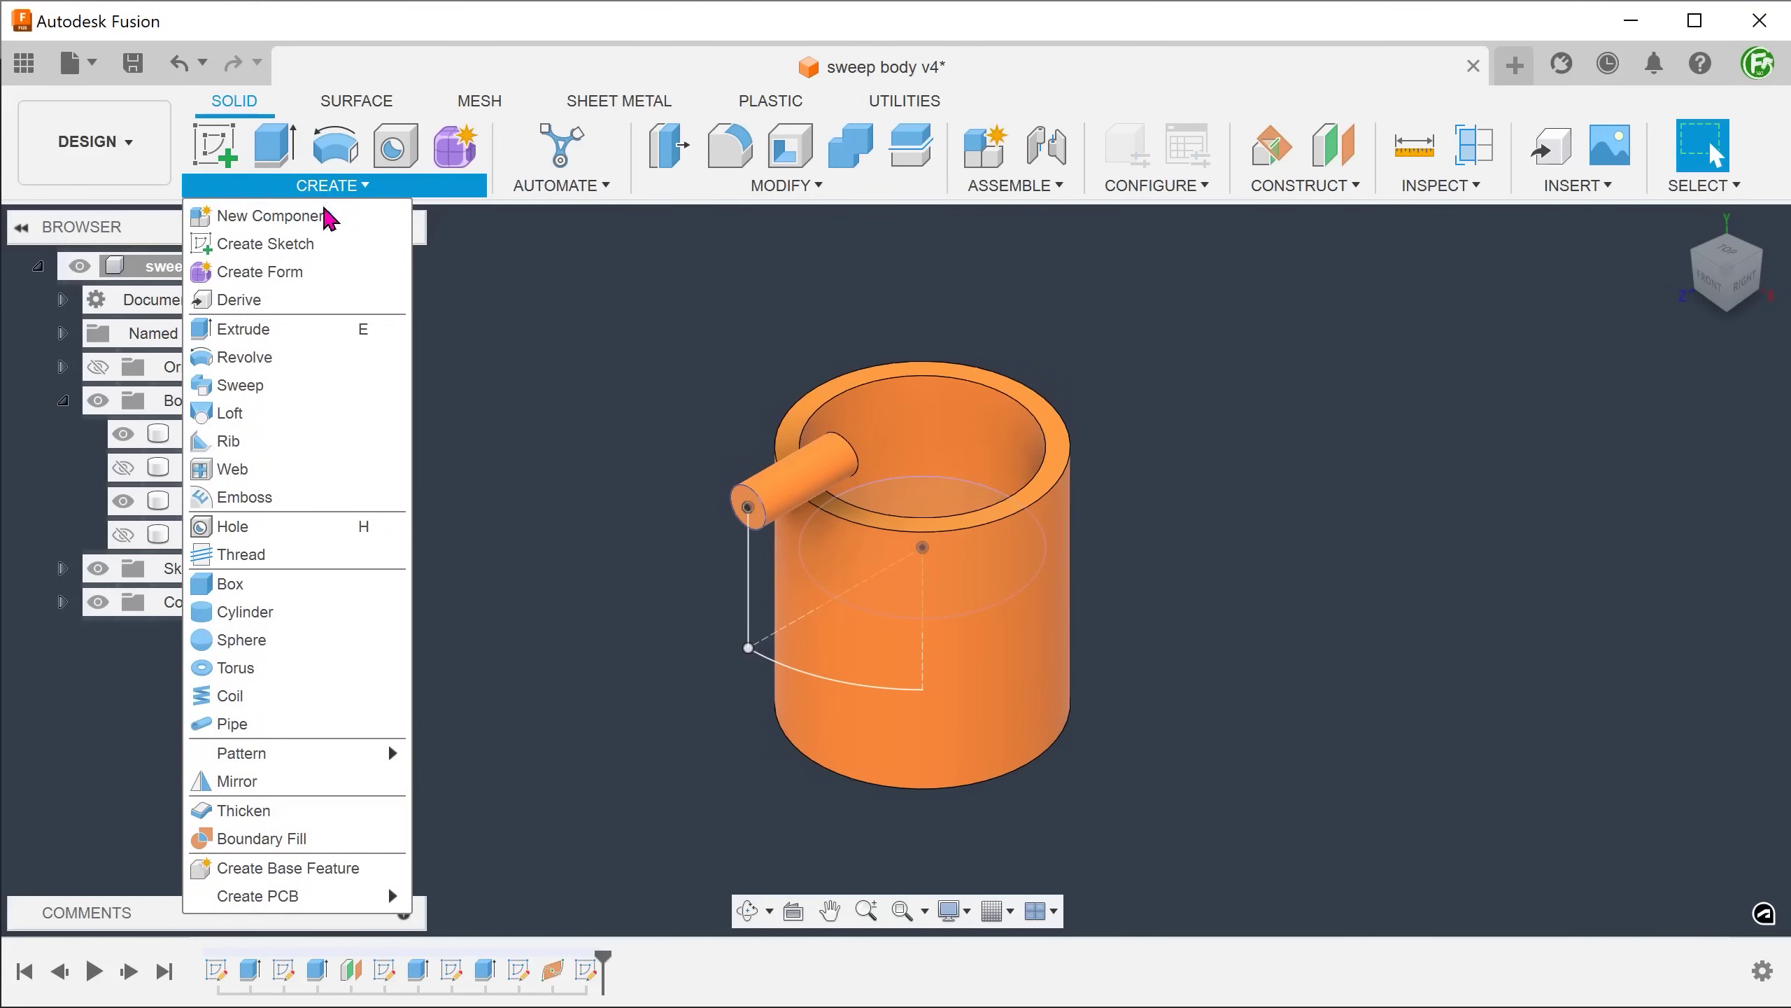
left_click(314, 389)
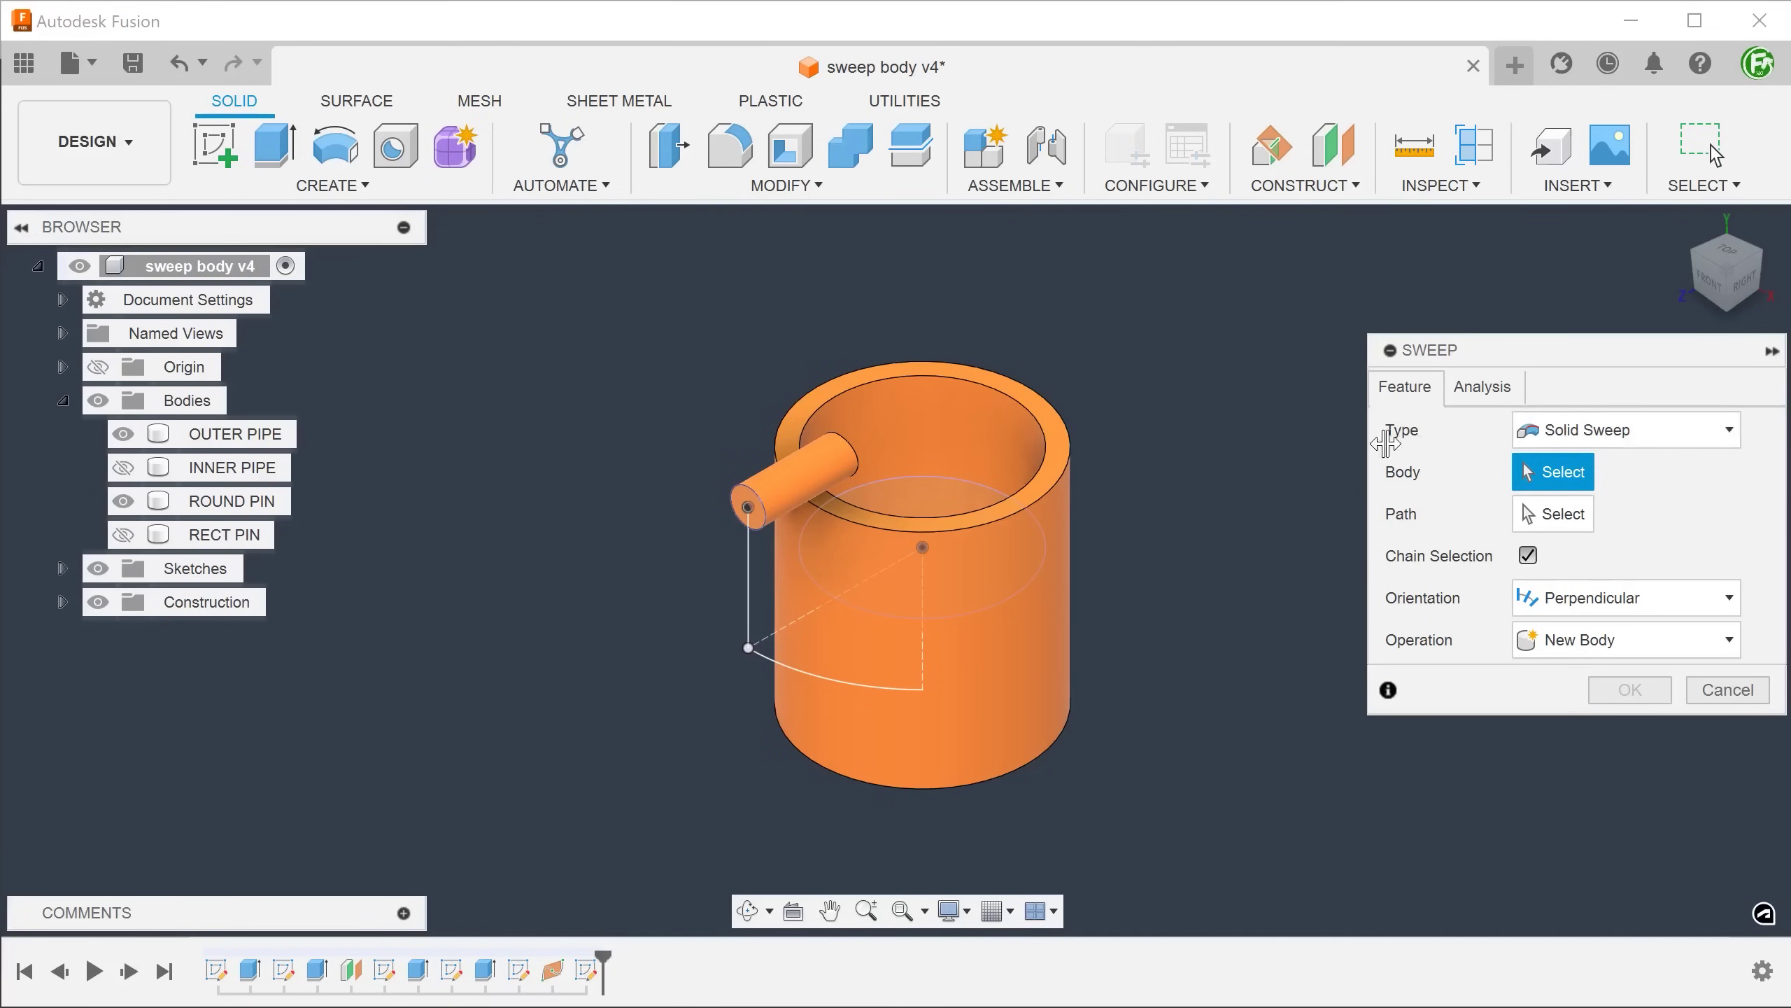
left_click(774, 498)
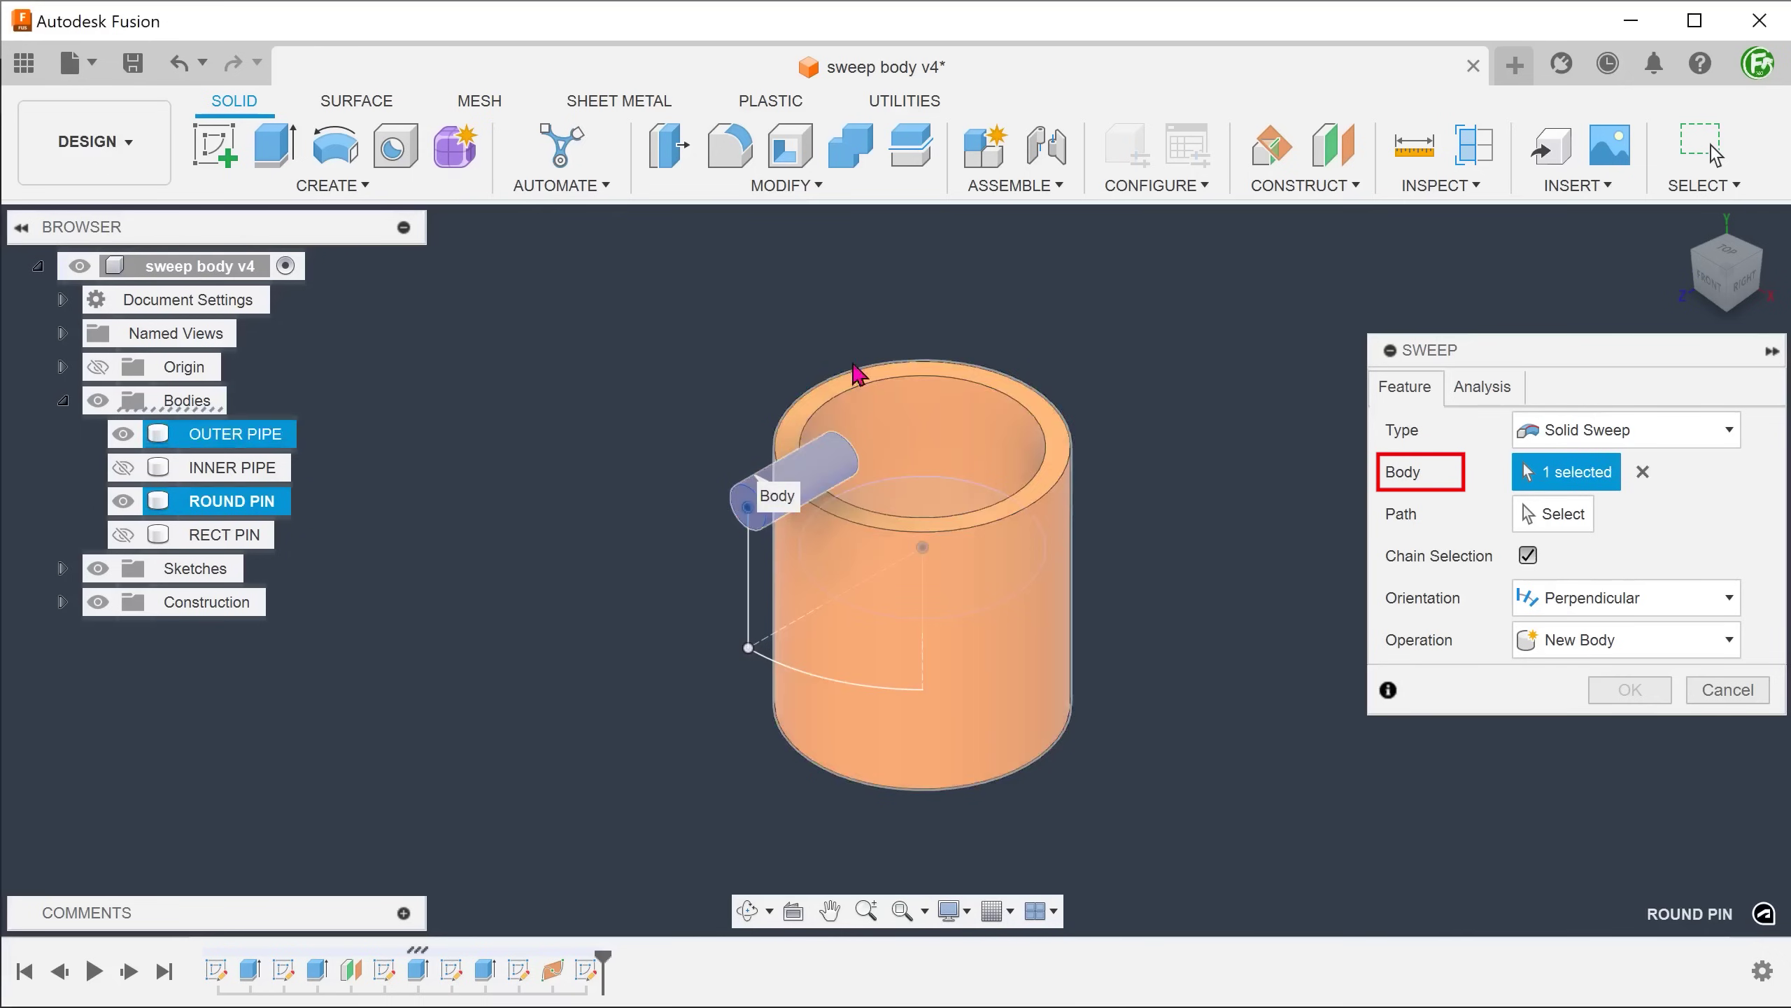
left_click(1573, 514)
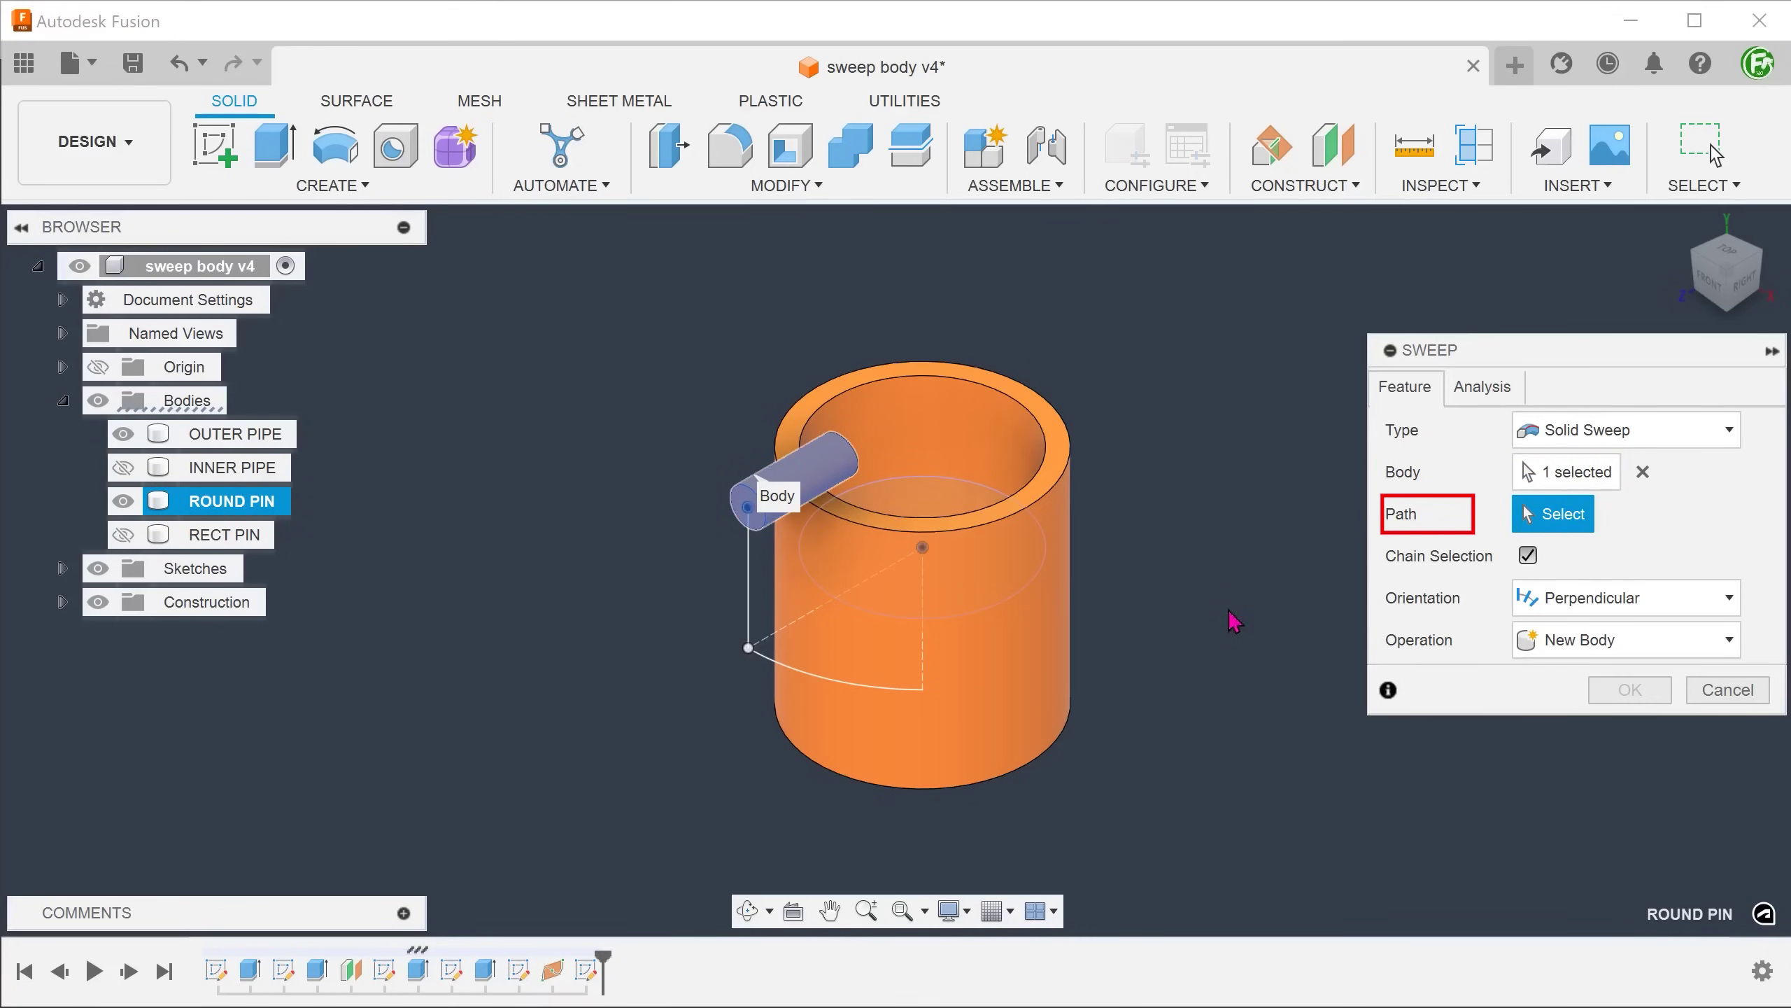
left_click(748, 607)
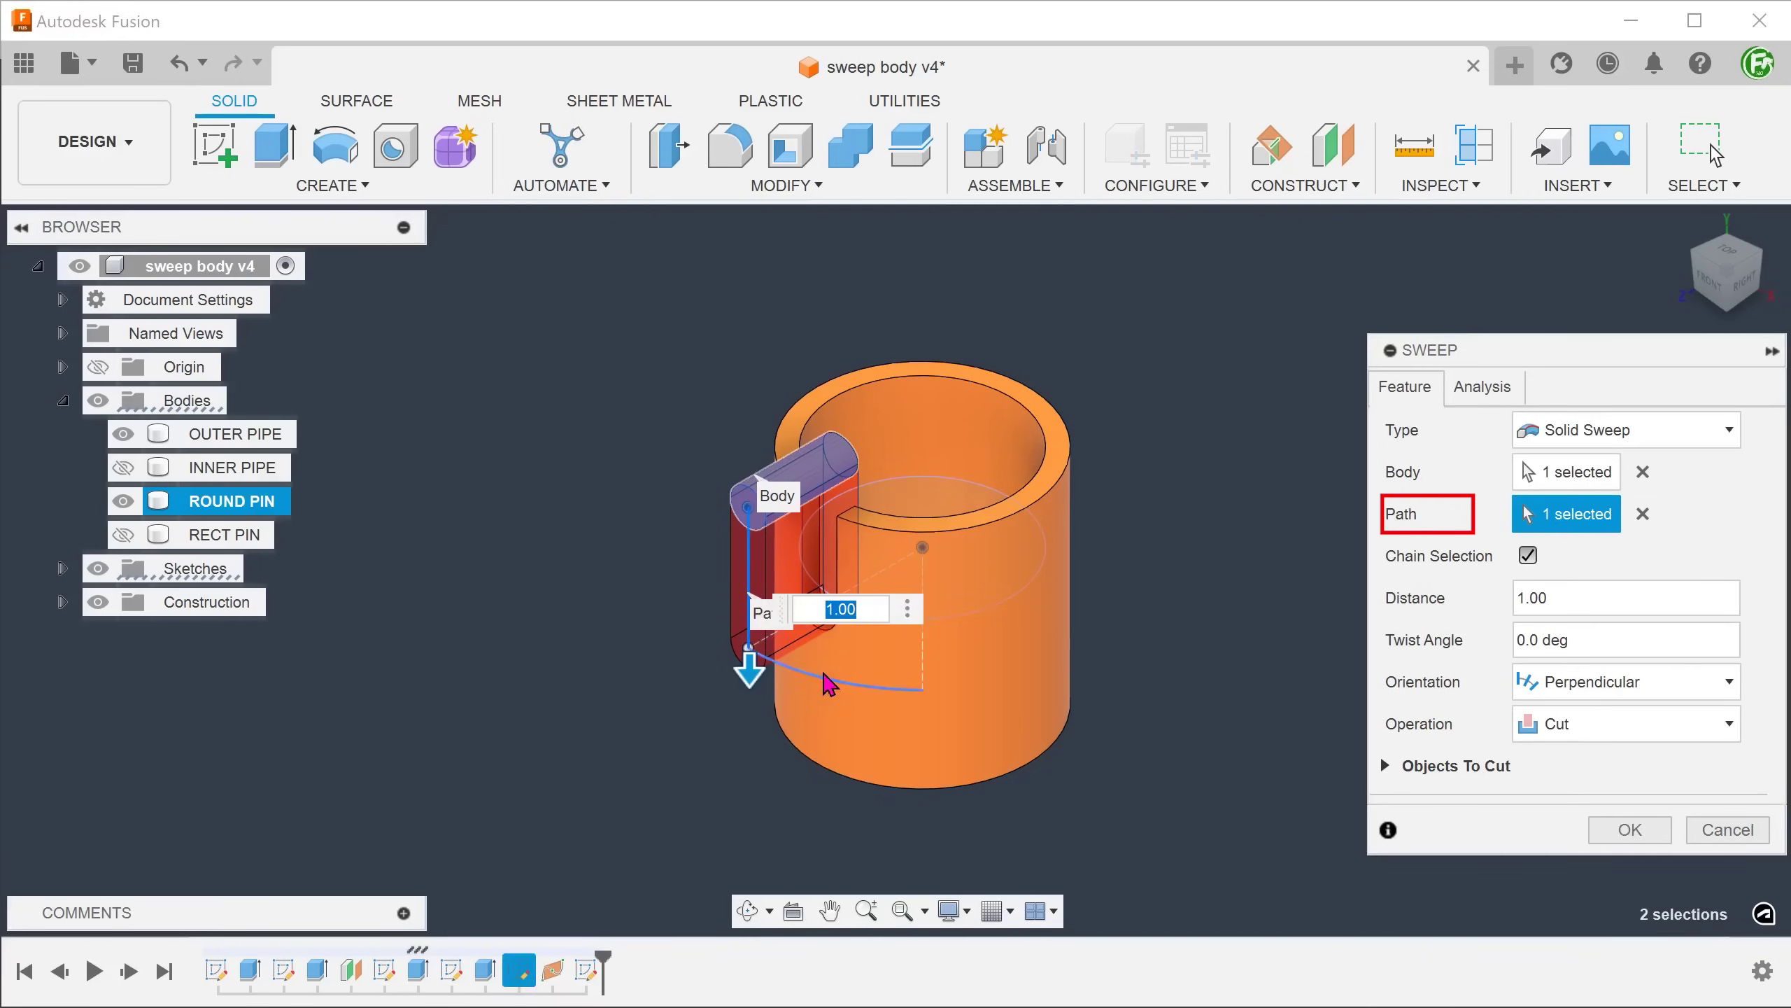
left_click(902, 685)
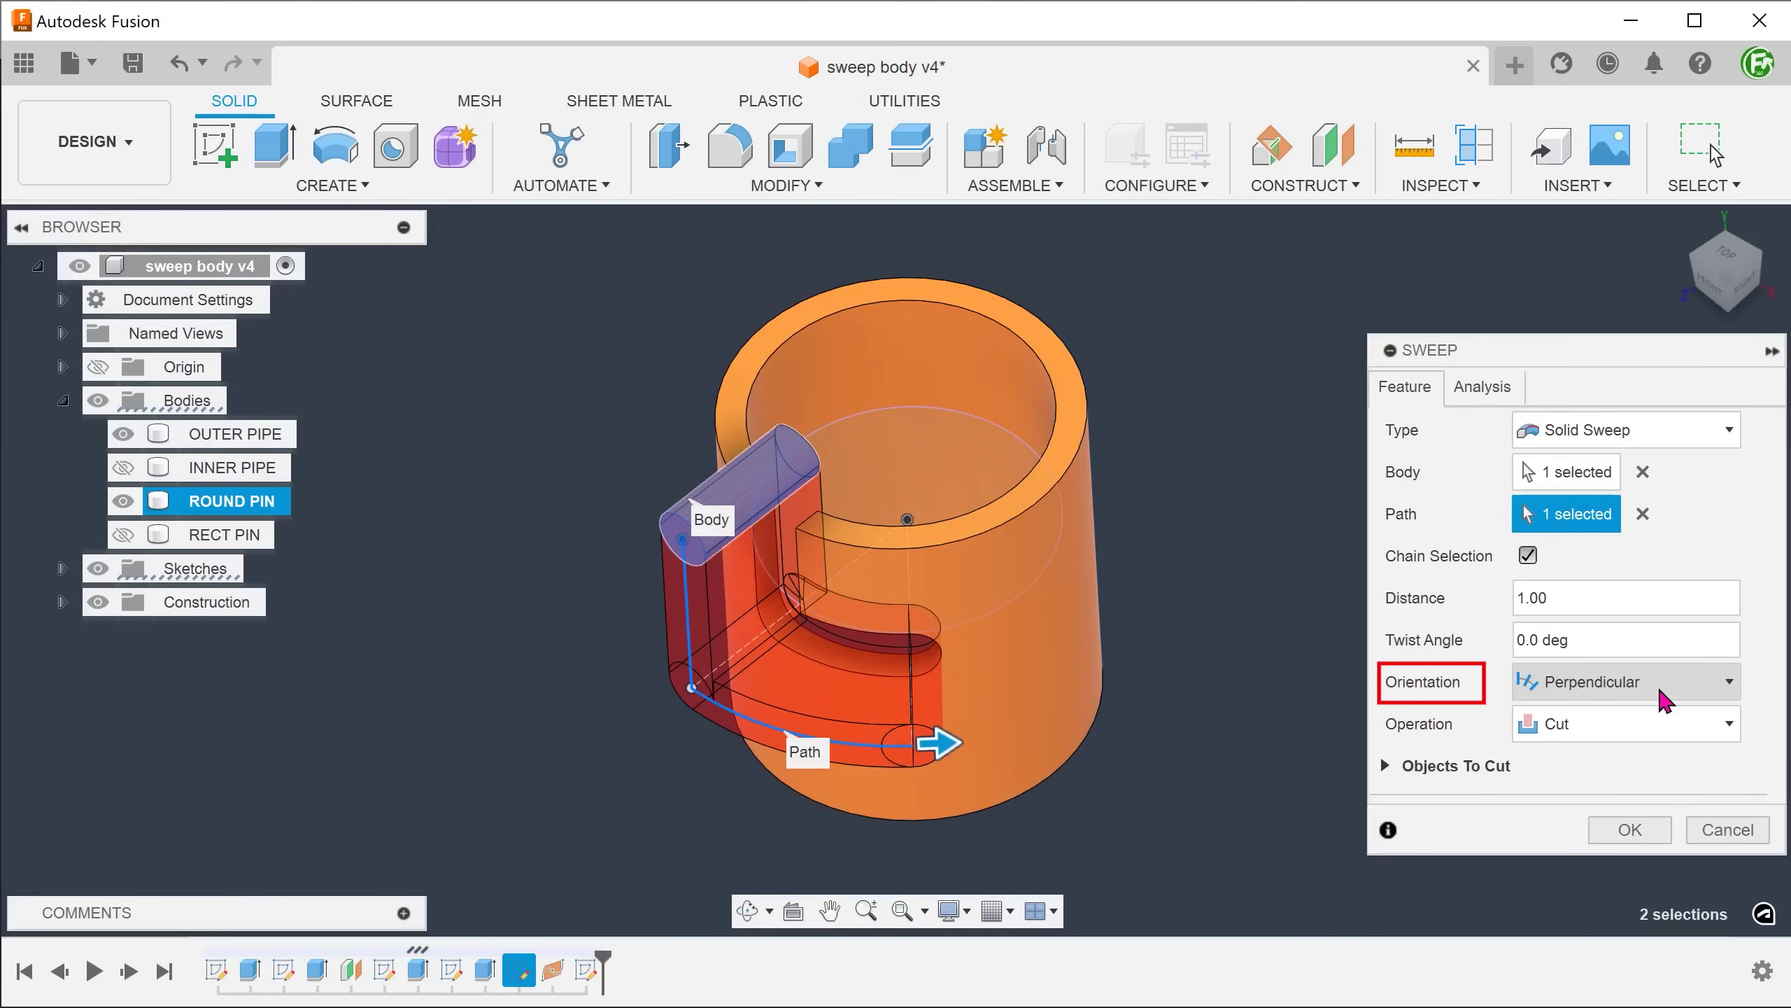
left_click(1629, 829)
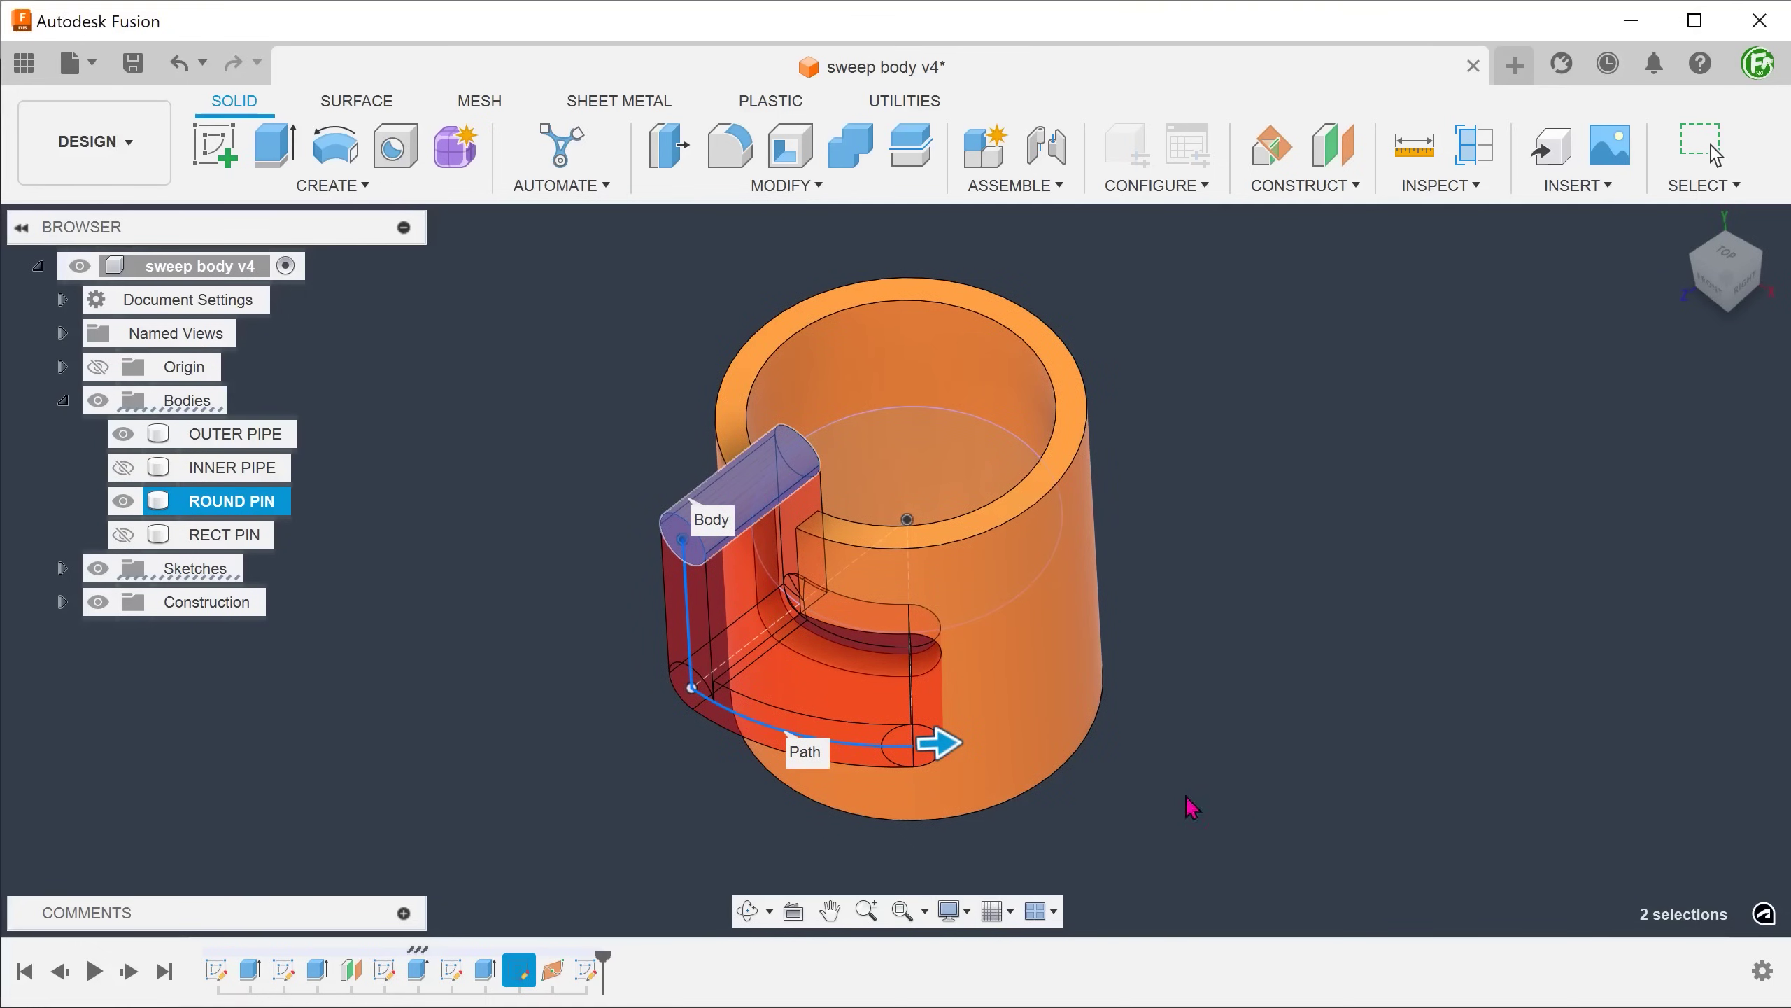
middle_click_drag(555, 745, 491, 432, "shift")
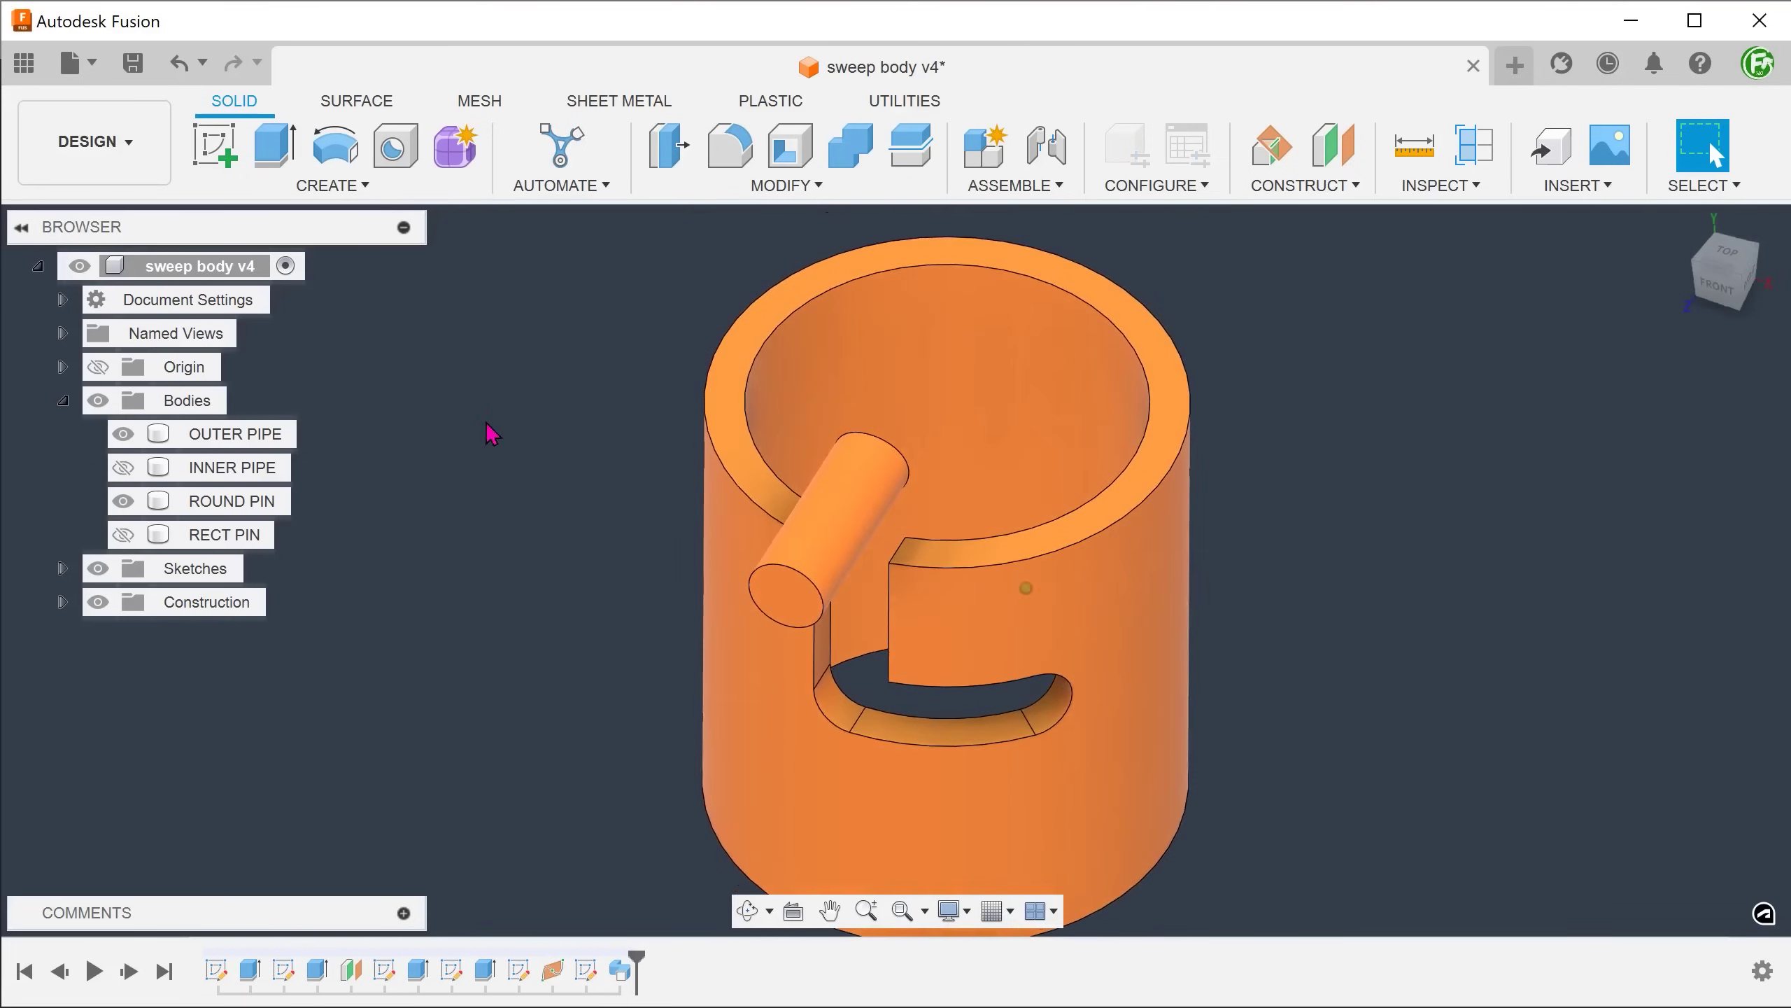
left_click(1474, 145)
left_click(1135, 318)
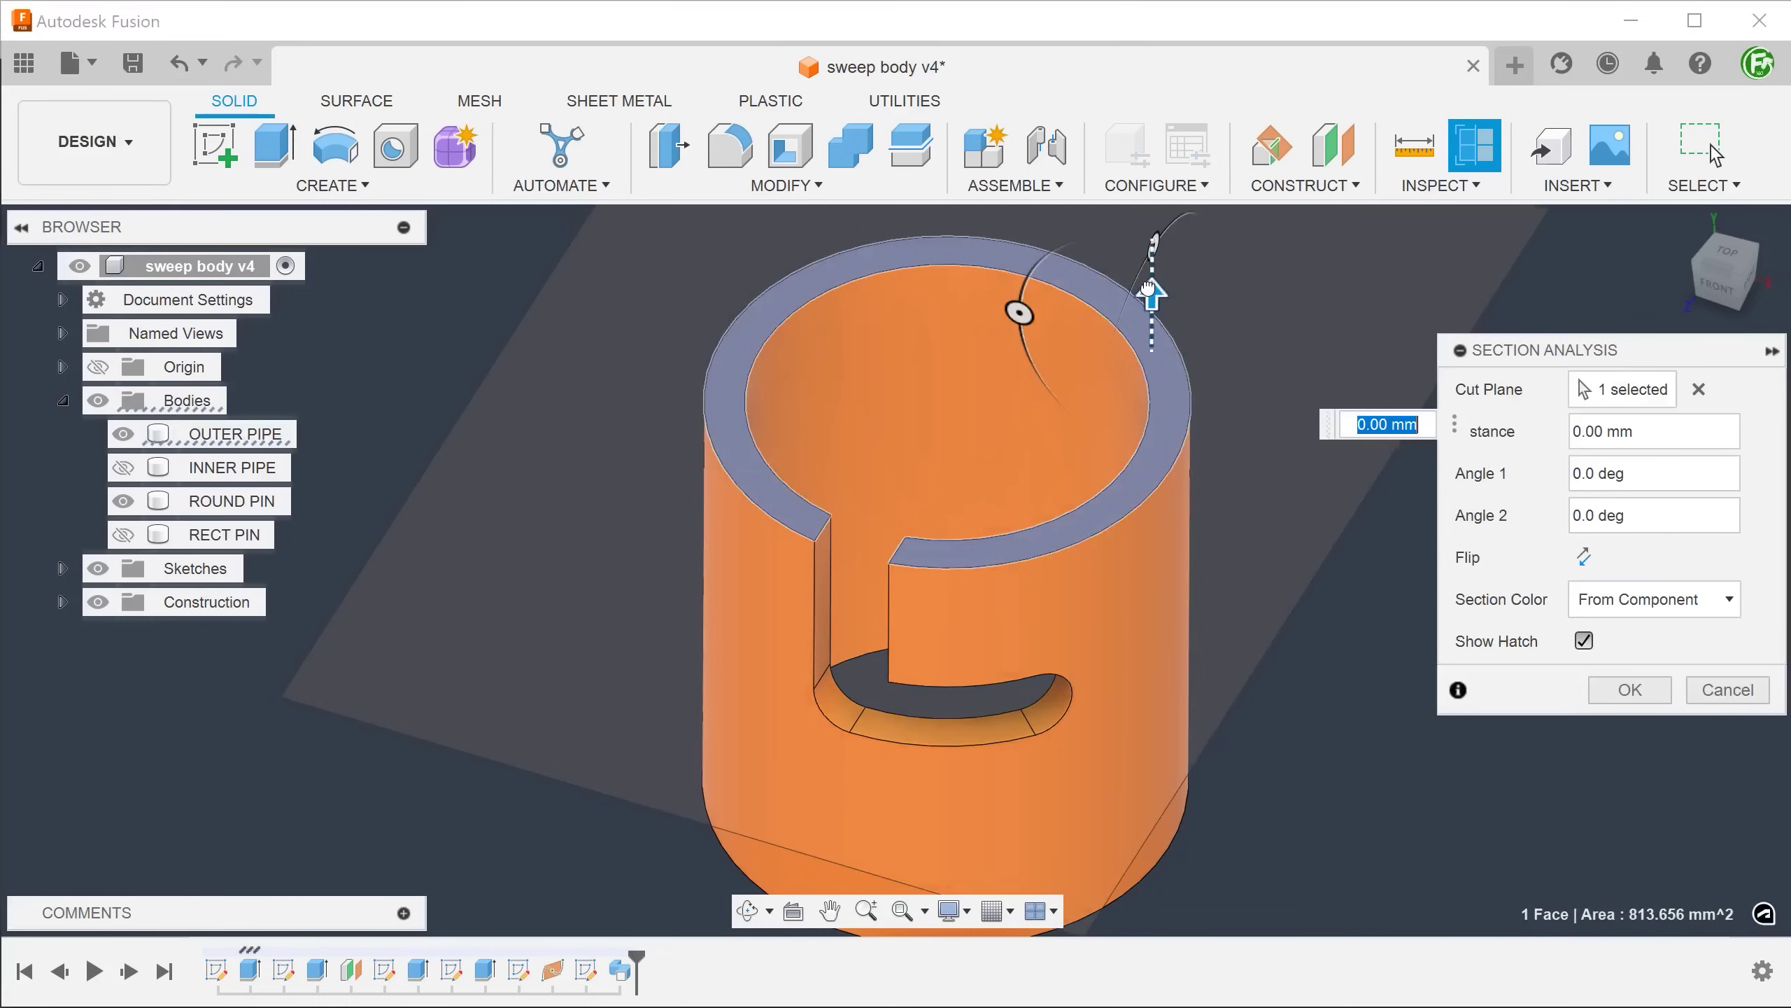
left_click_drag(1151, 289, 1137, 451)
middle_click_drag(1291, 741, 1307, 732, "shift")
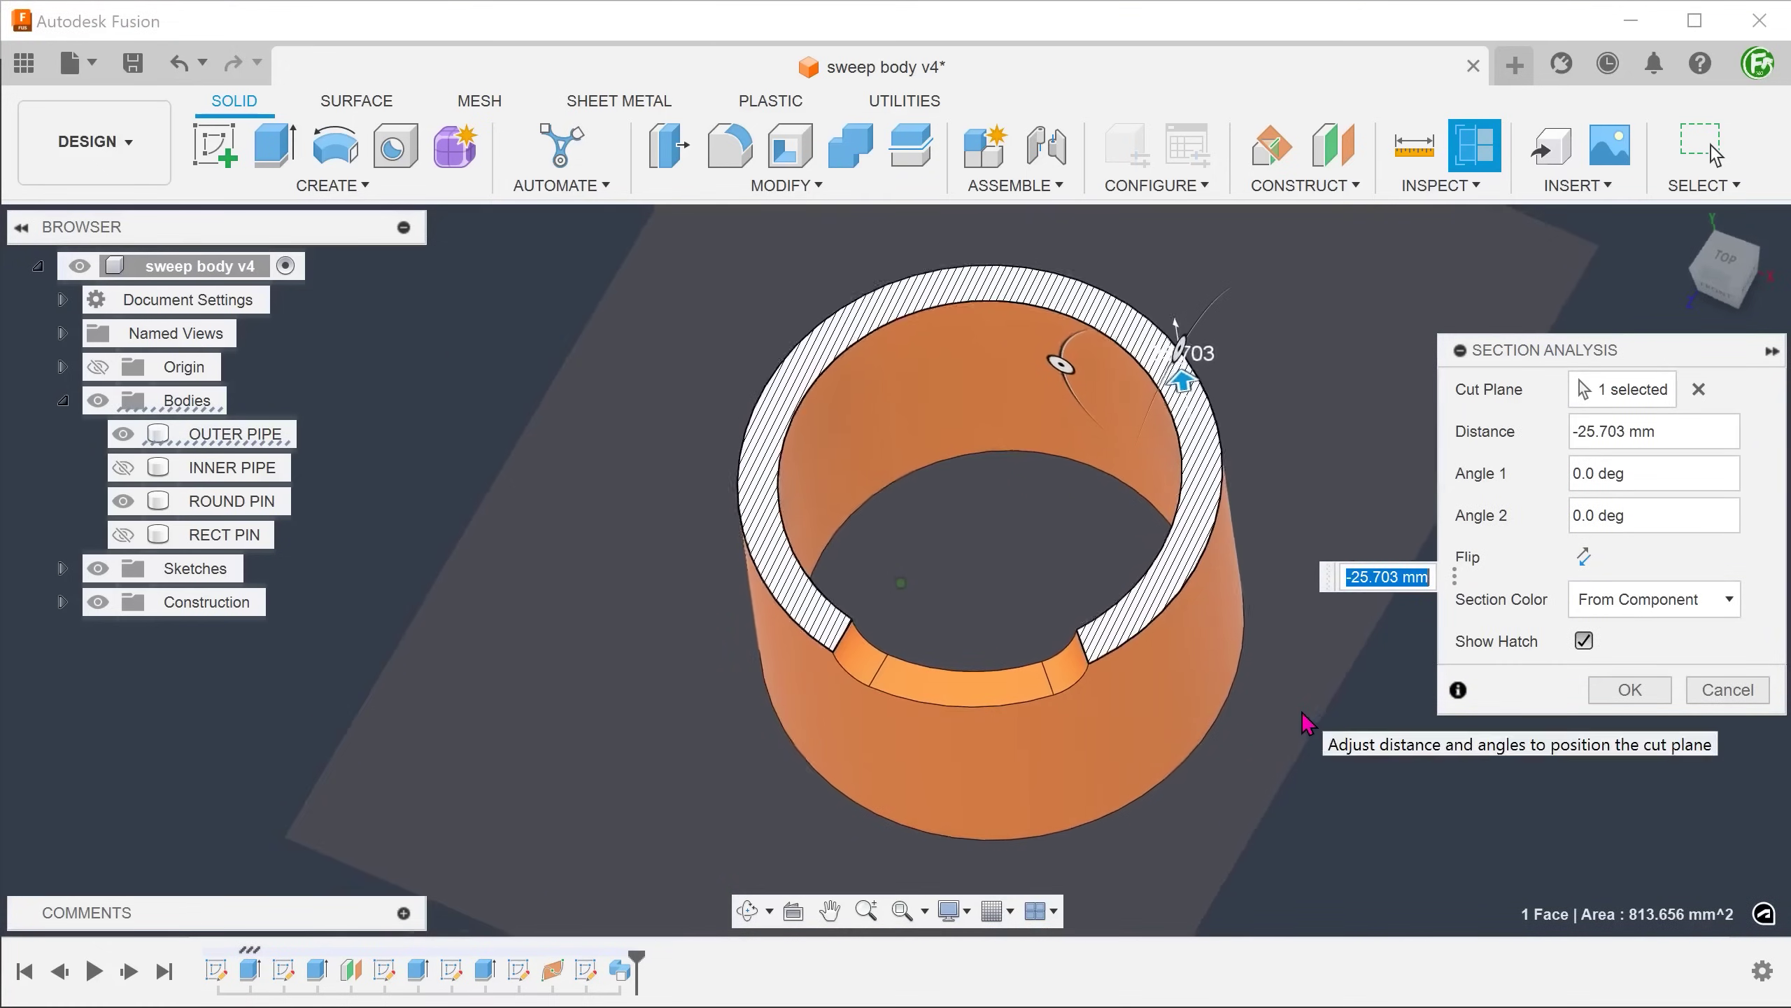
left_click(1727, 689)
middle_click_drag(1432, 711, 1157, 282, "shift")
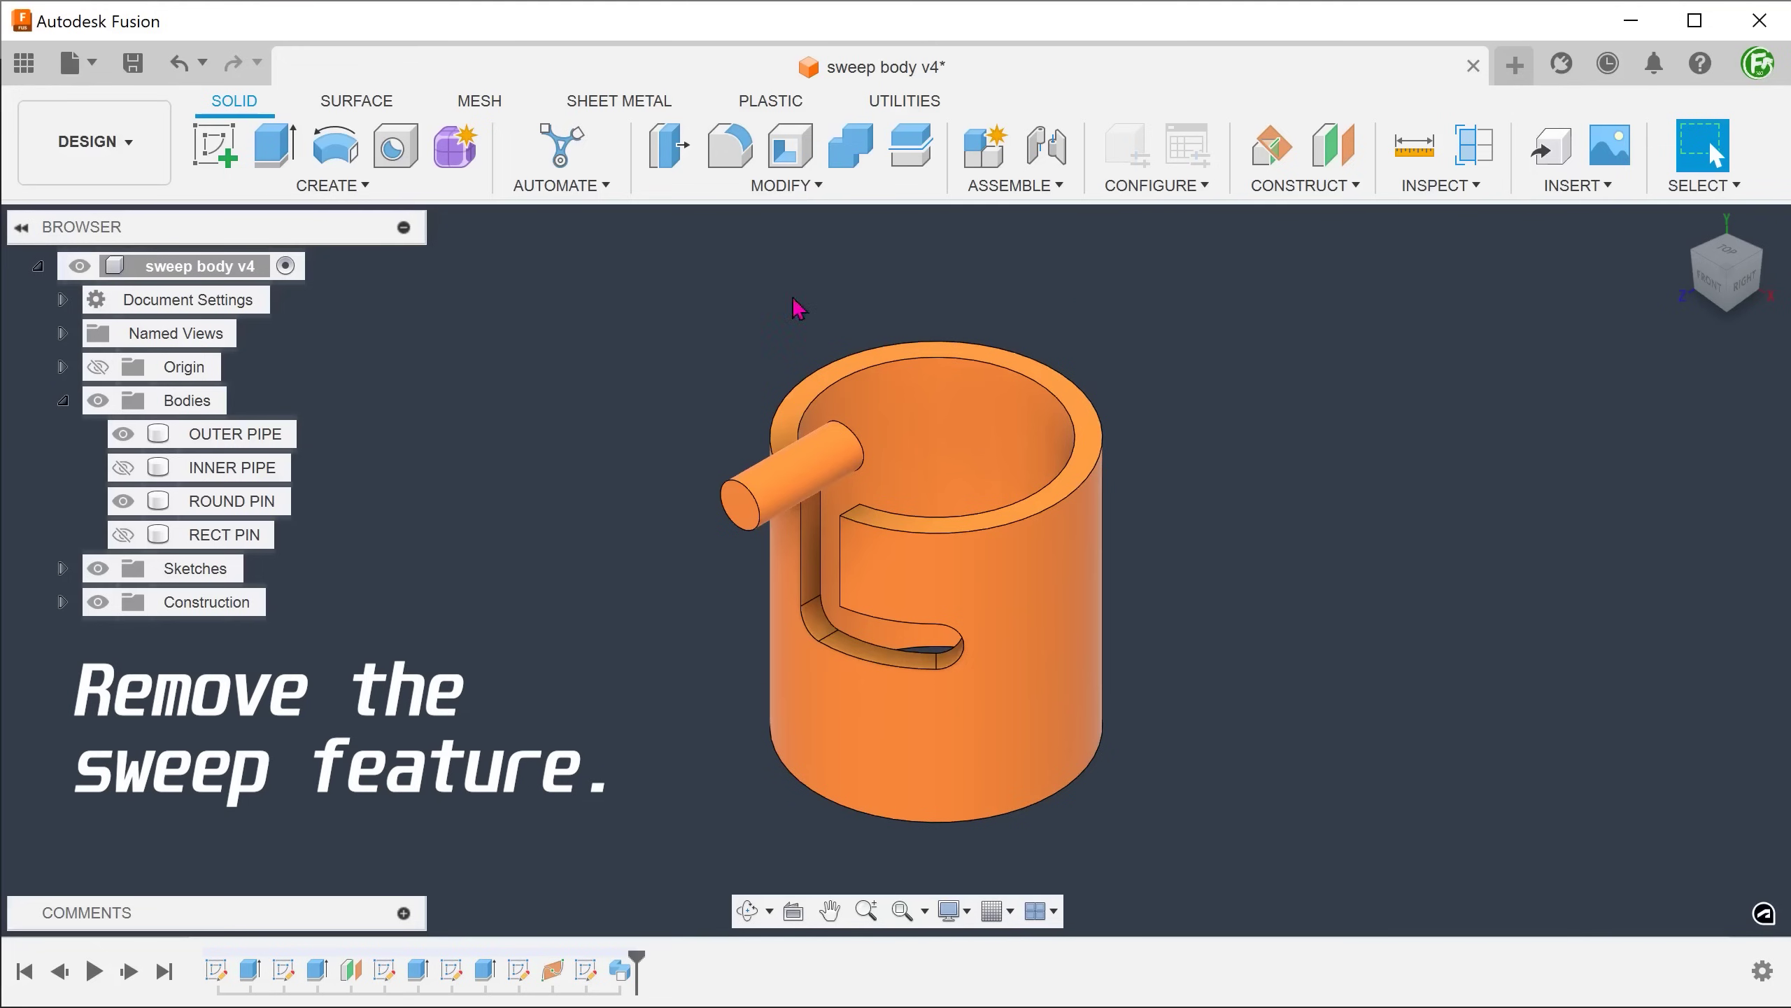
- Delete the Sweep2 cut, hide ROUND PIN and show RECT PIN
left_click(620, 973)
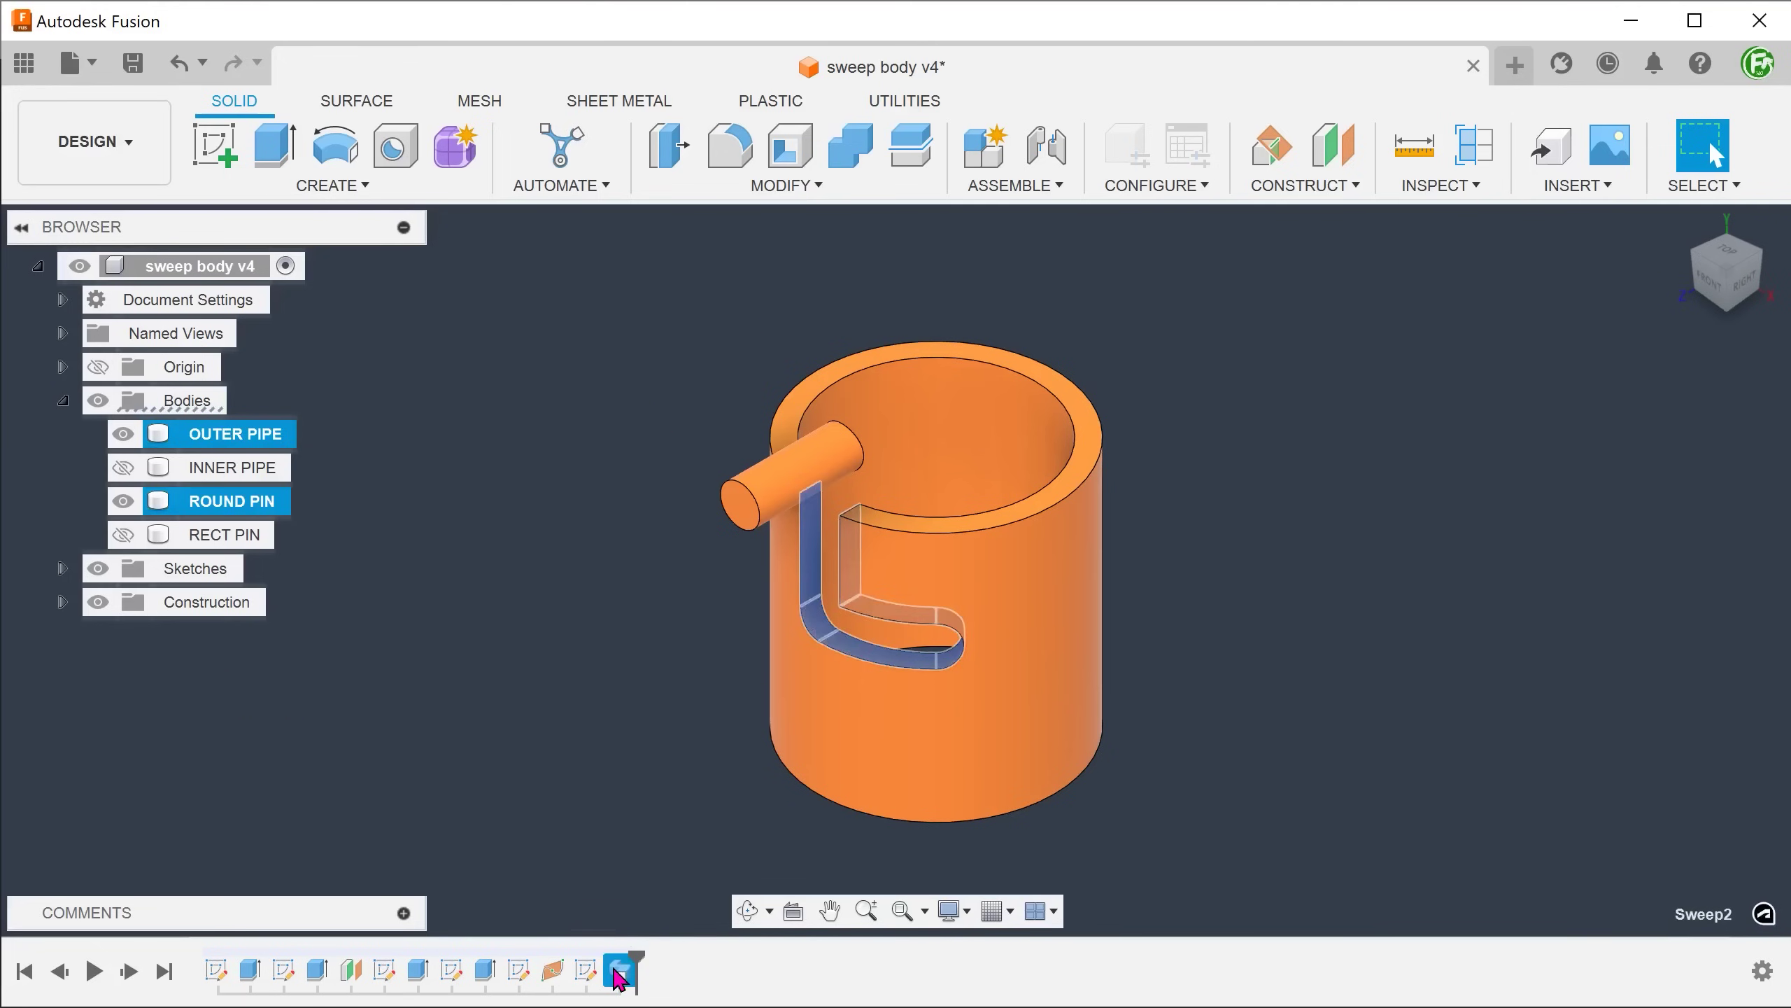
key("Delete")
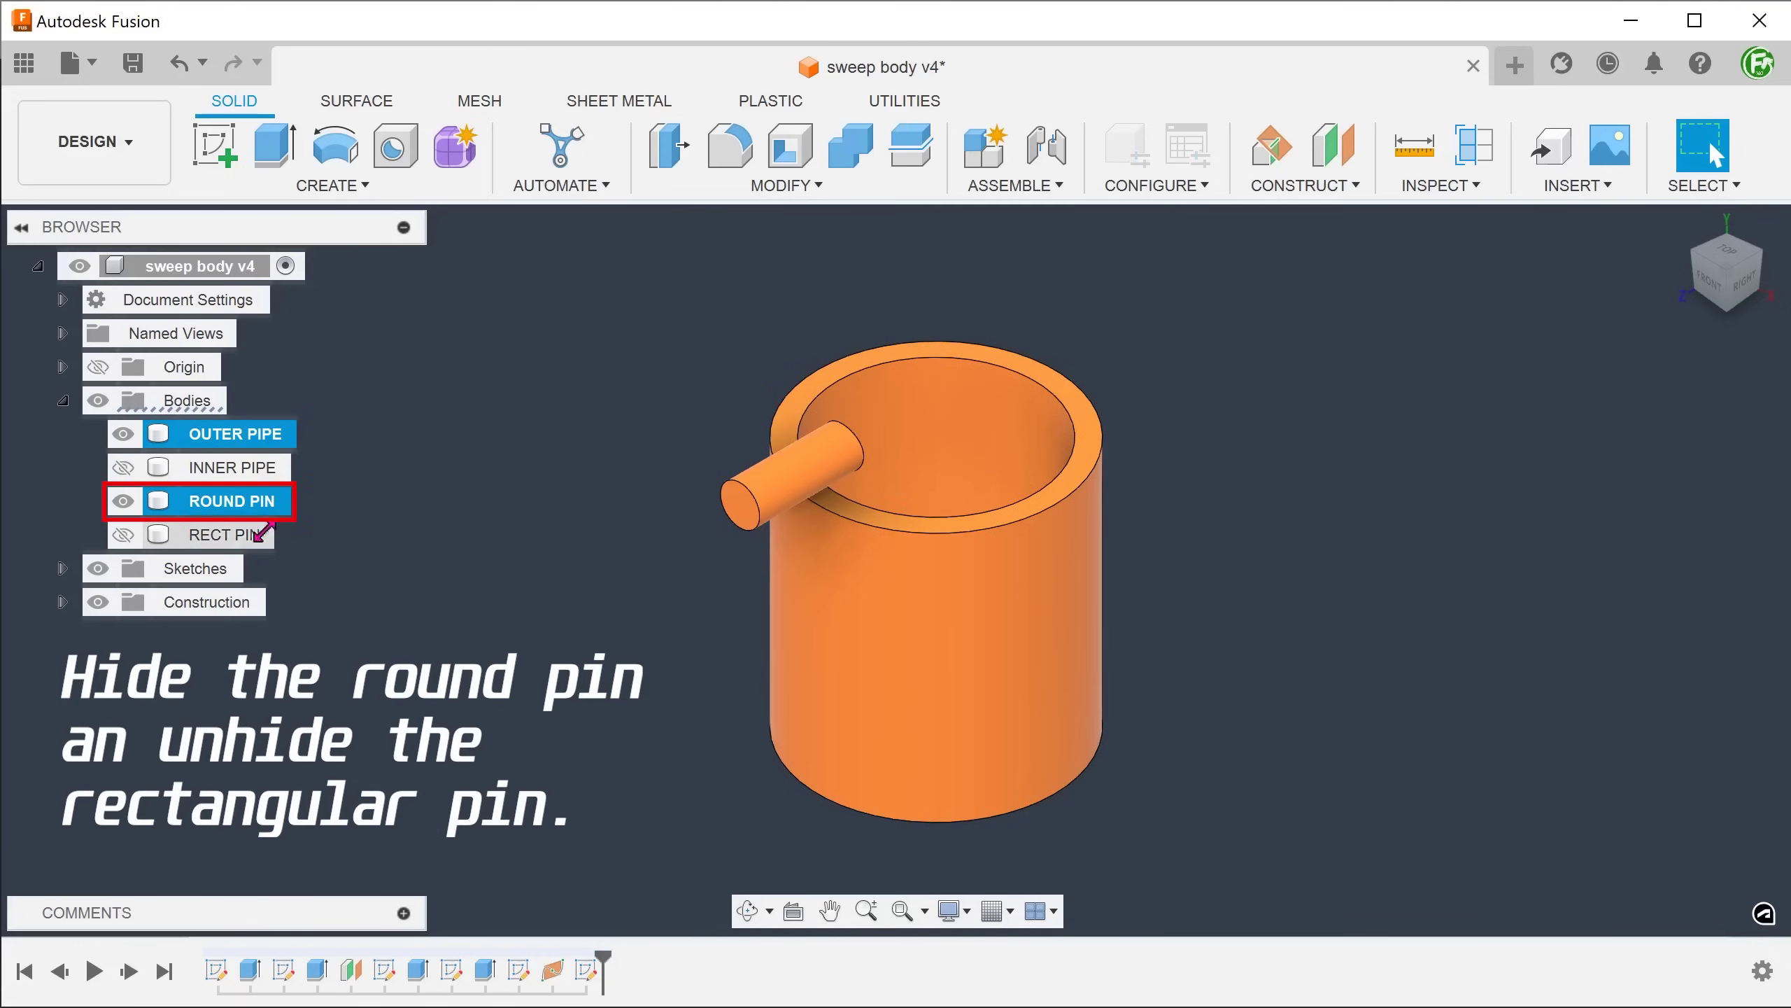
left_click(122, 501)
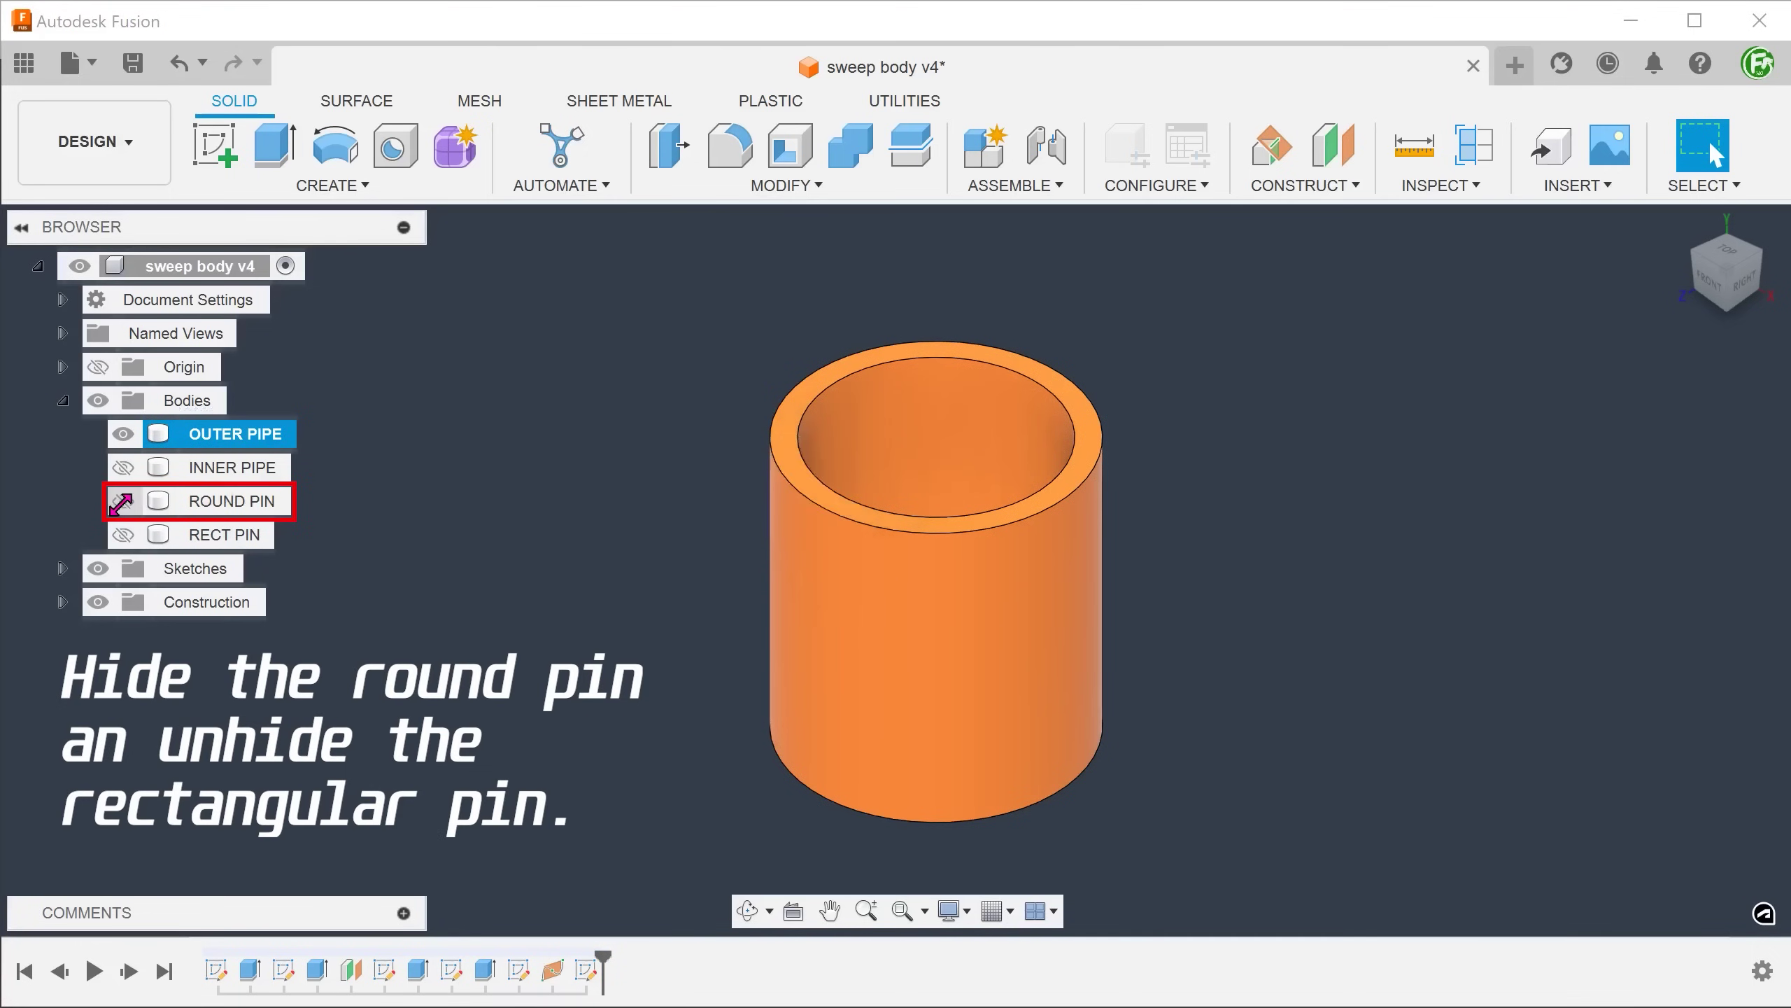
left_click(122, 534)
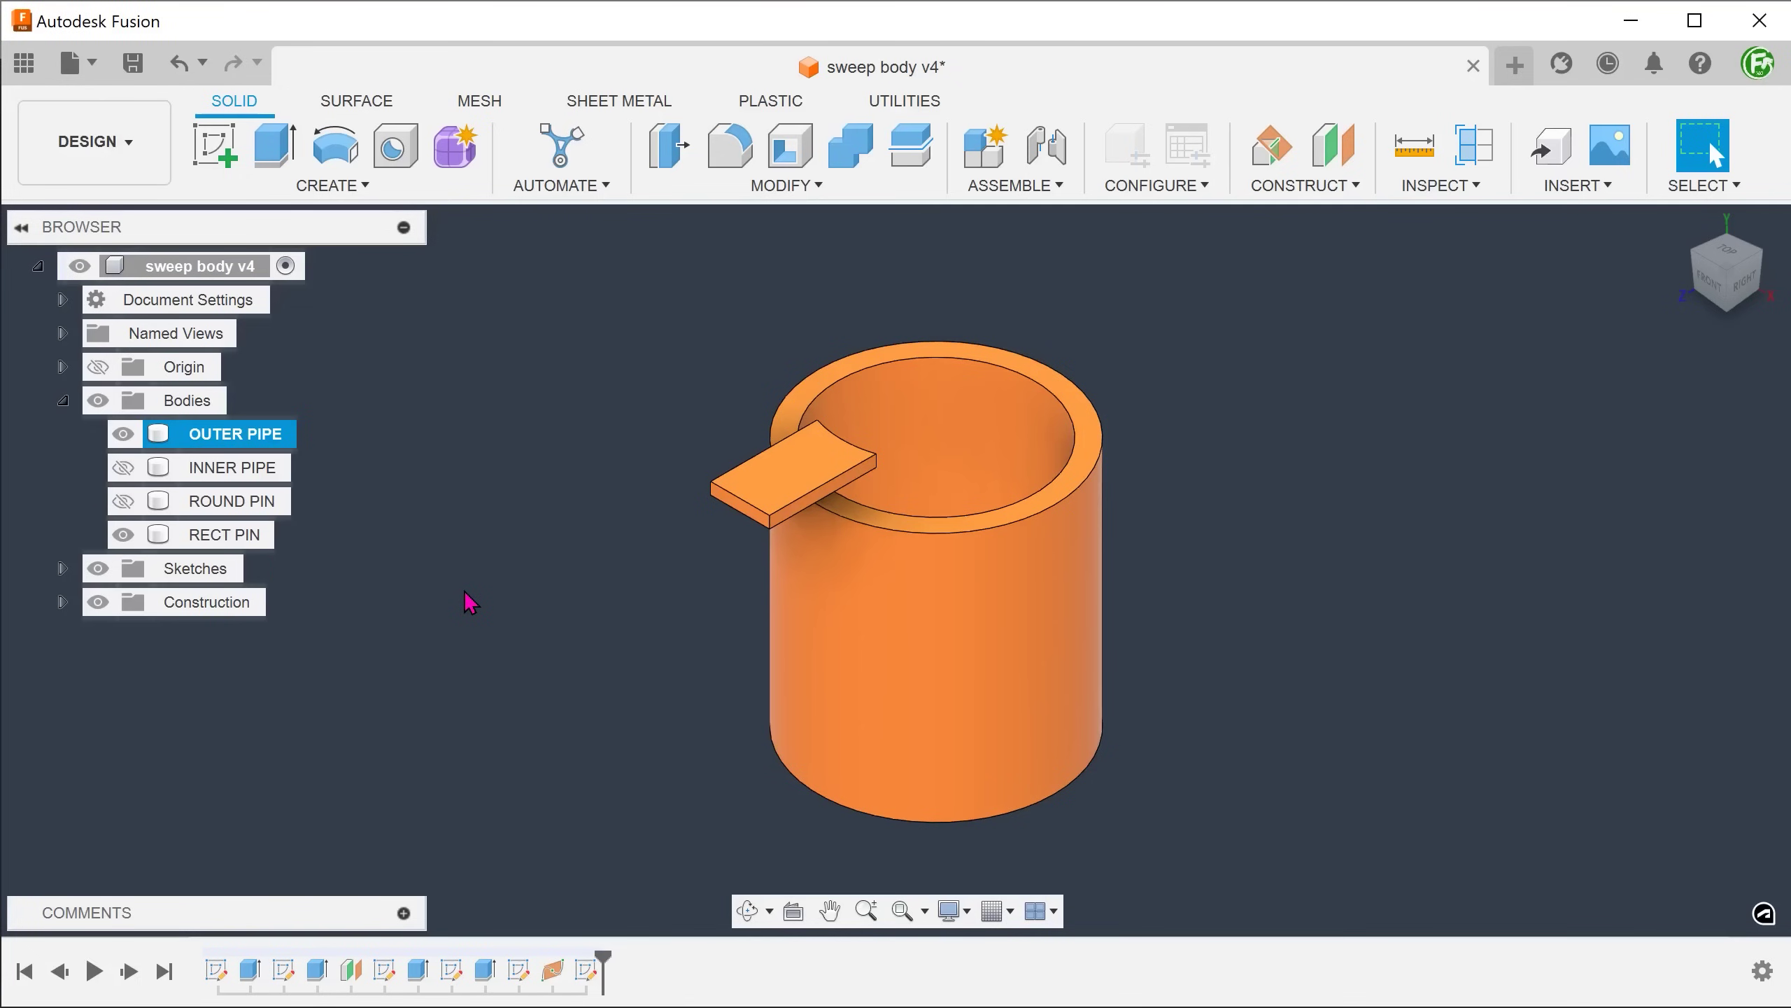
- Start a new sweep with the RECT PIN as the body
left_click(358, 188)
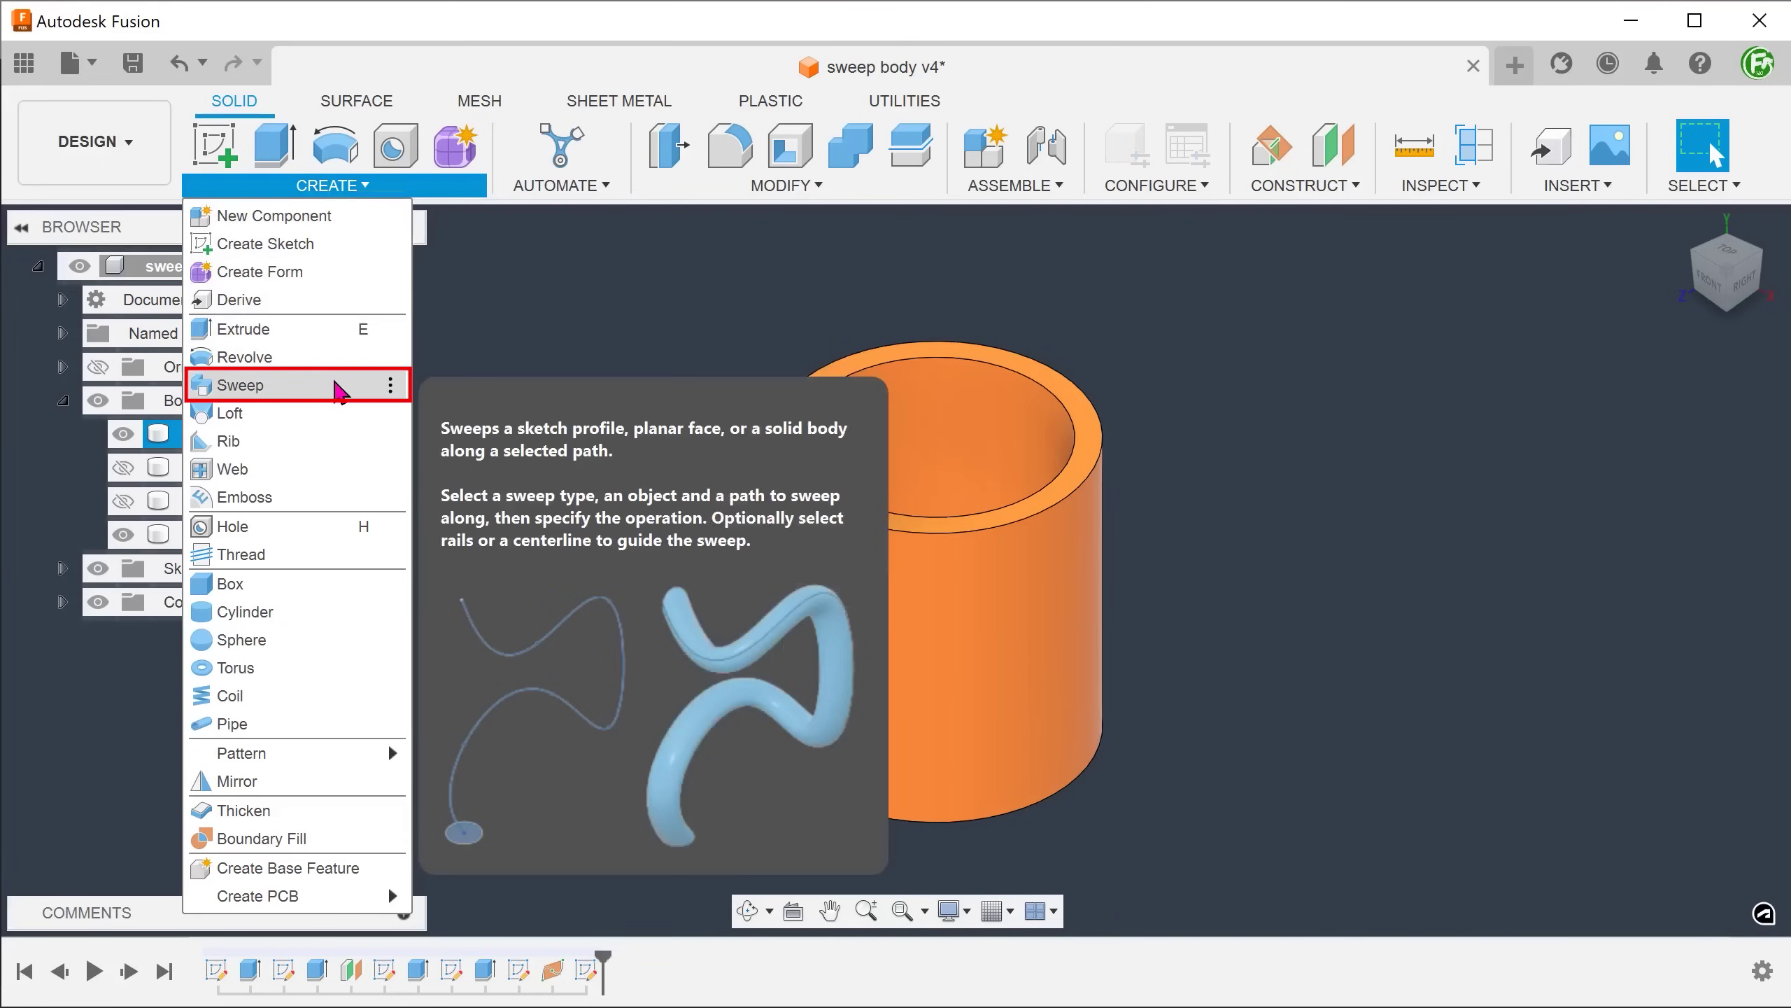
left_click(337, 387)
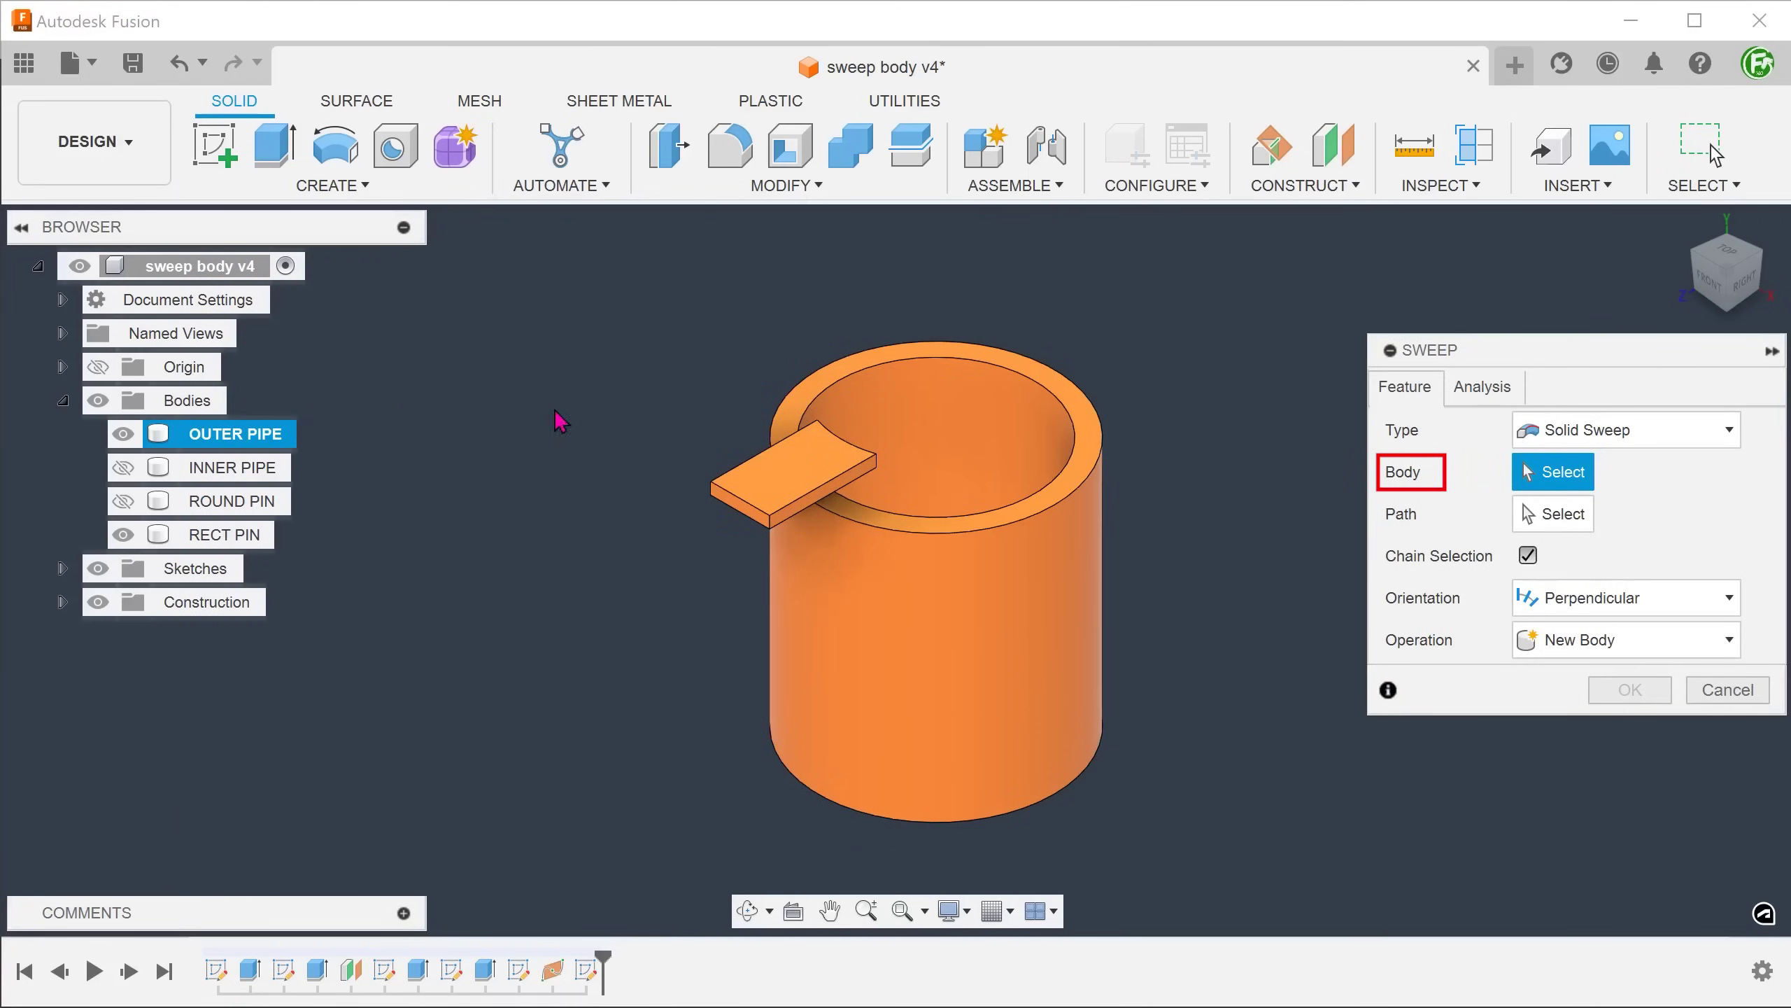
left_click(812, 475)
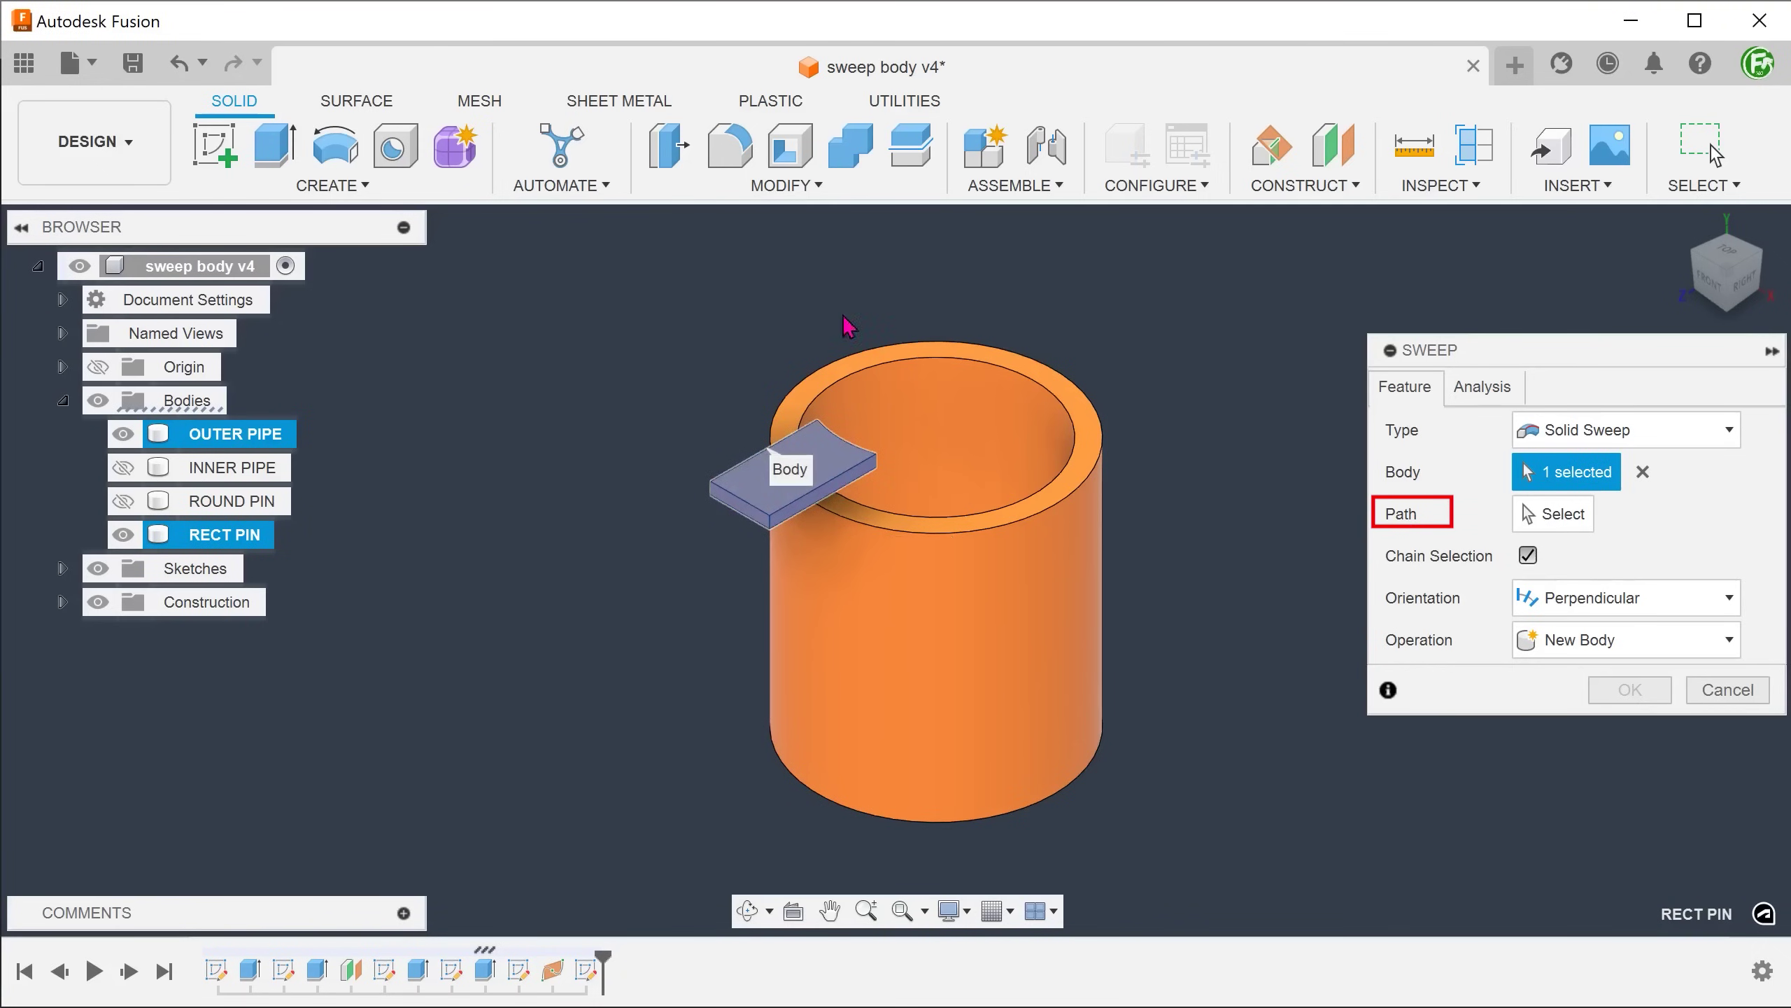
left_click(1577, 519)
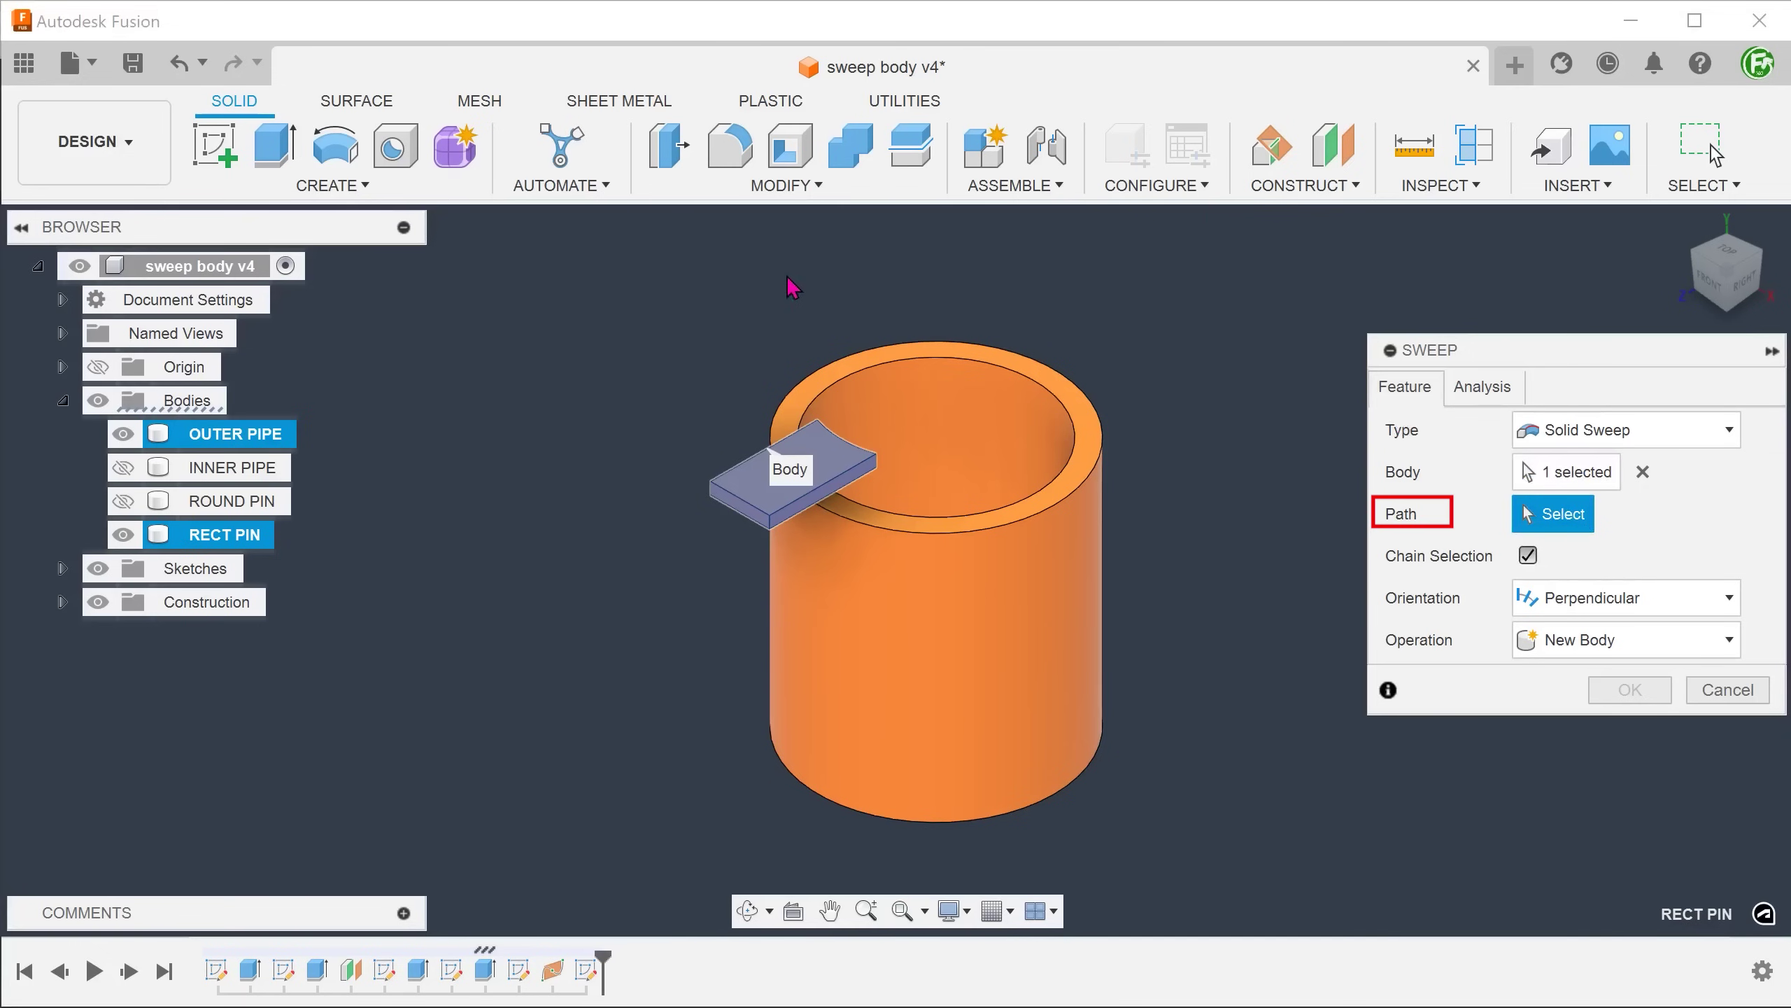
- Unhide both path sketches and pick the vertical line and arc as the sweep path
left_click(63, 569)
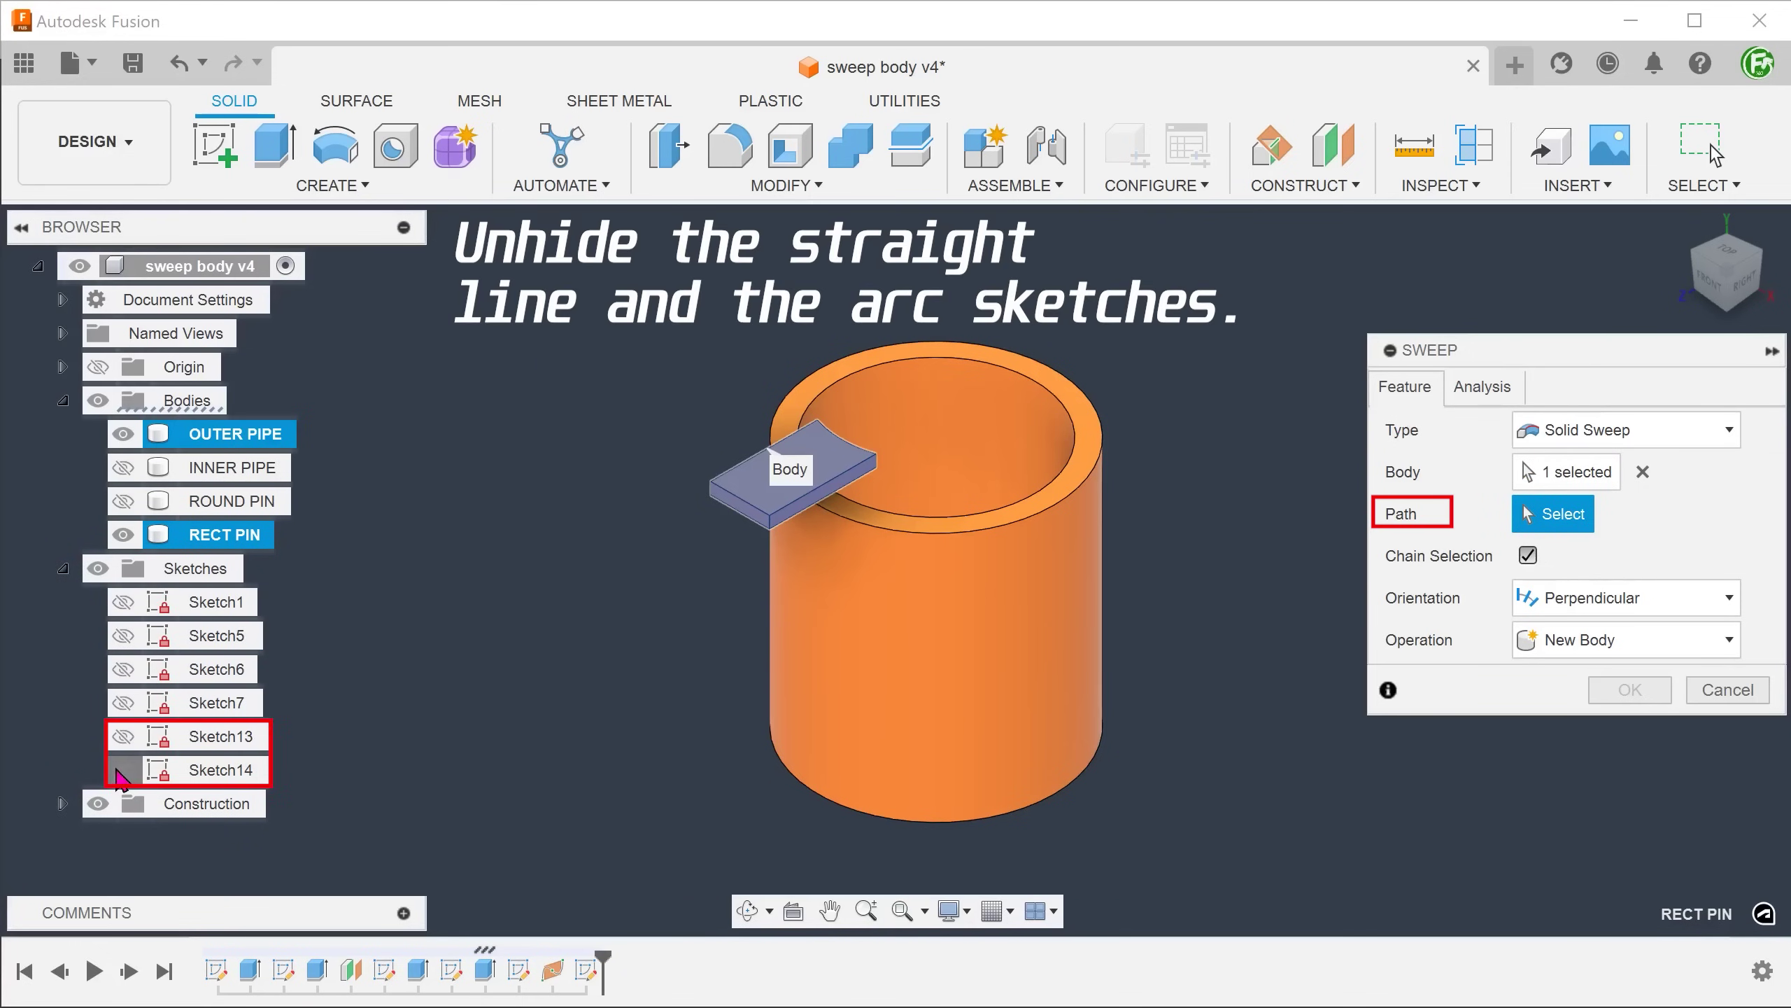
left_click(122, 769)
left_click(123, 736)
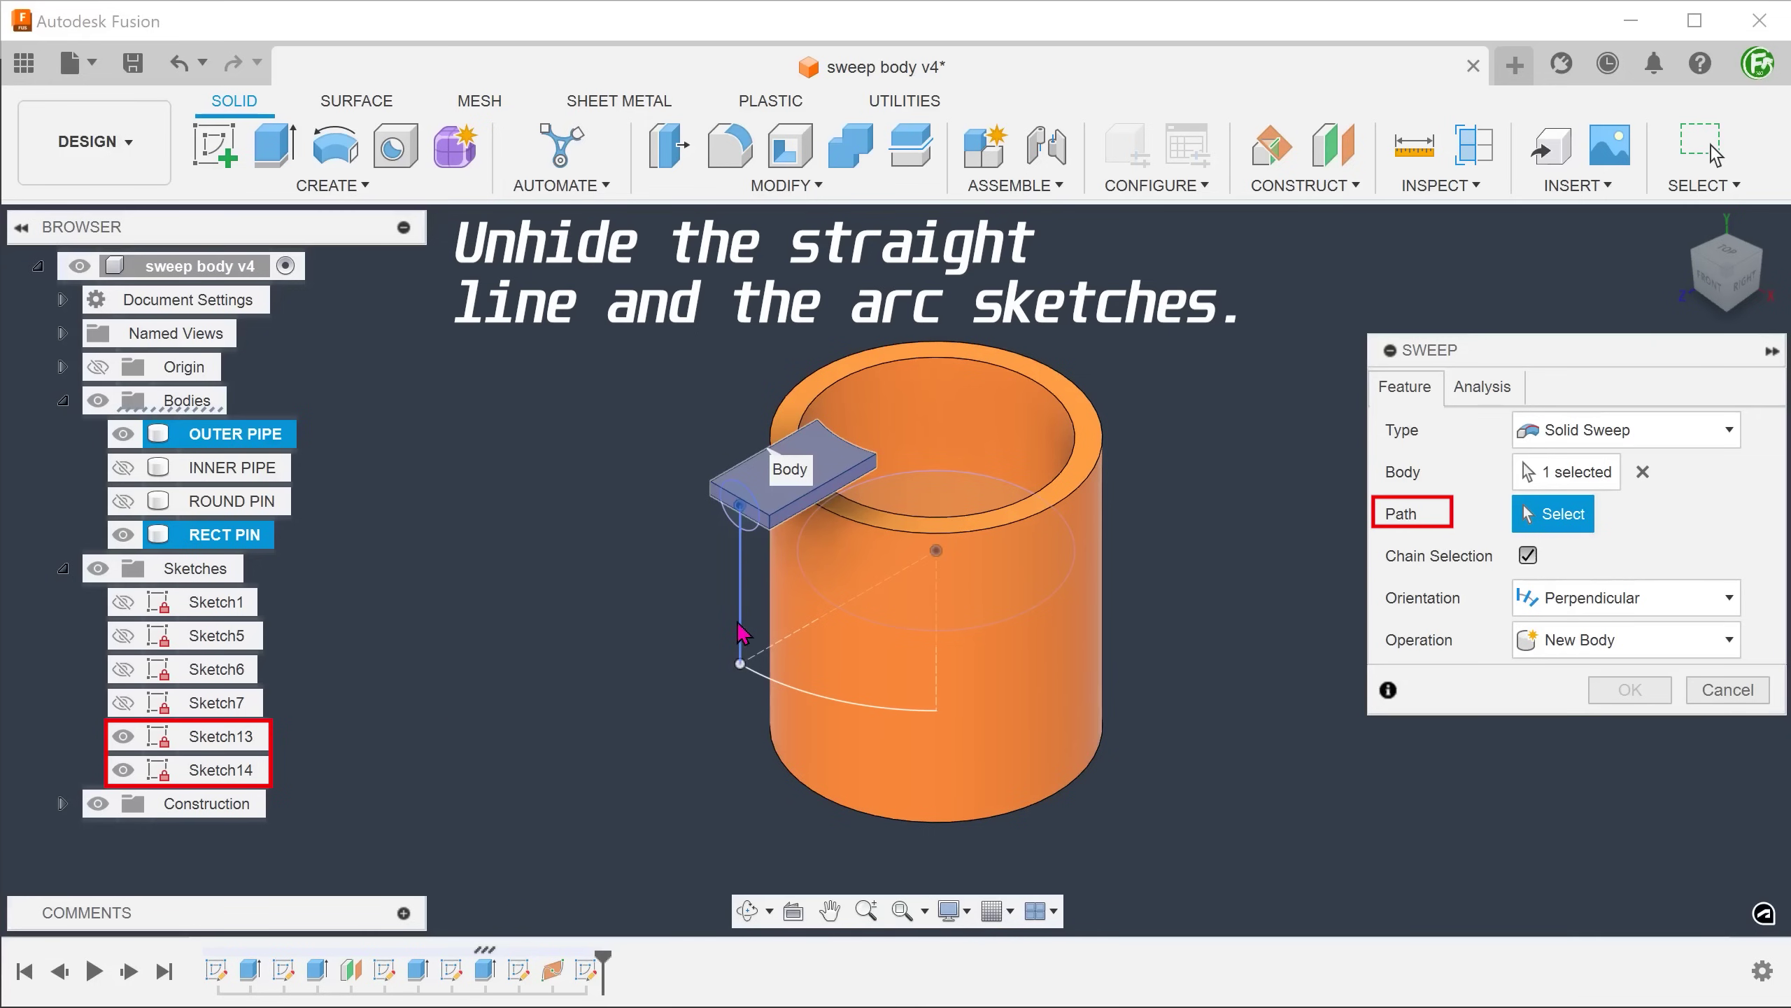
left_click(738, 642)
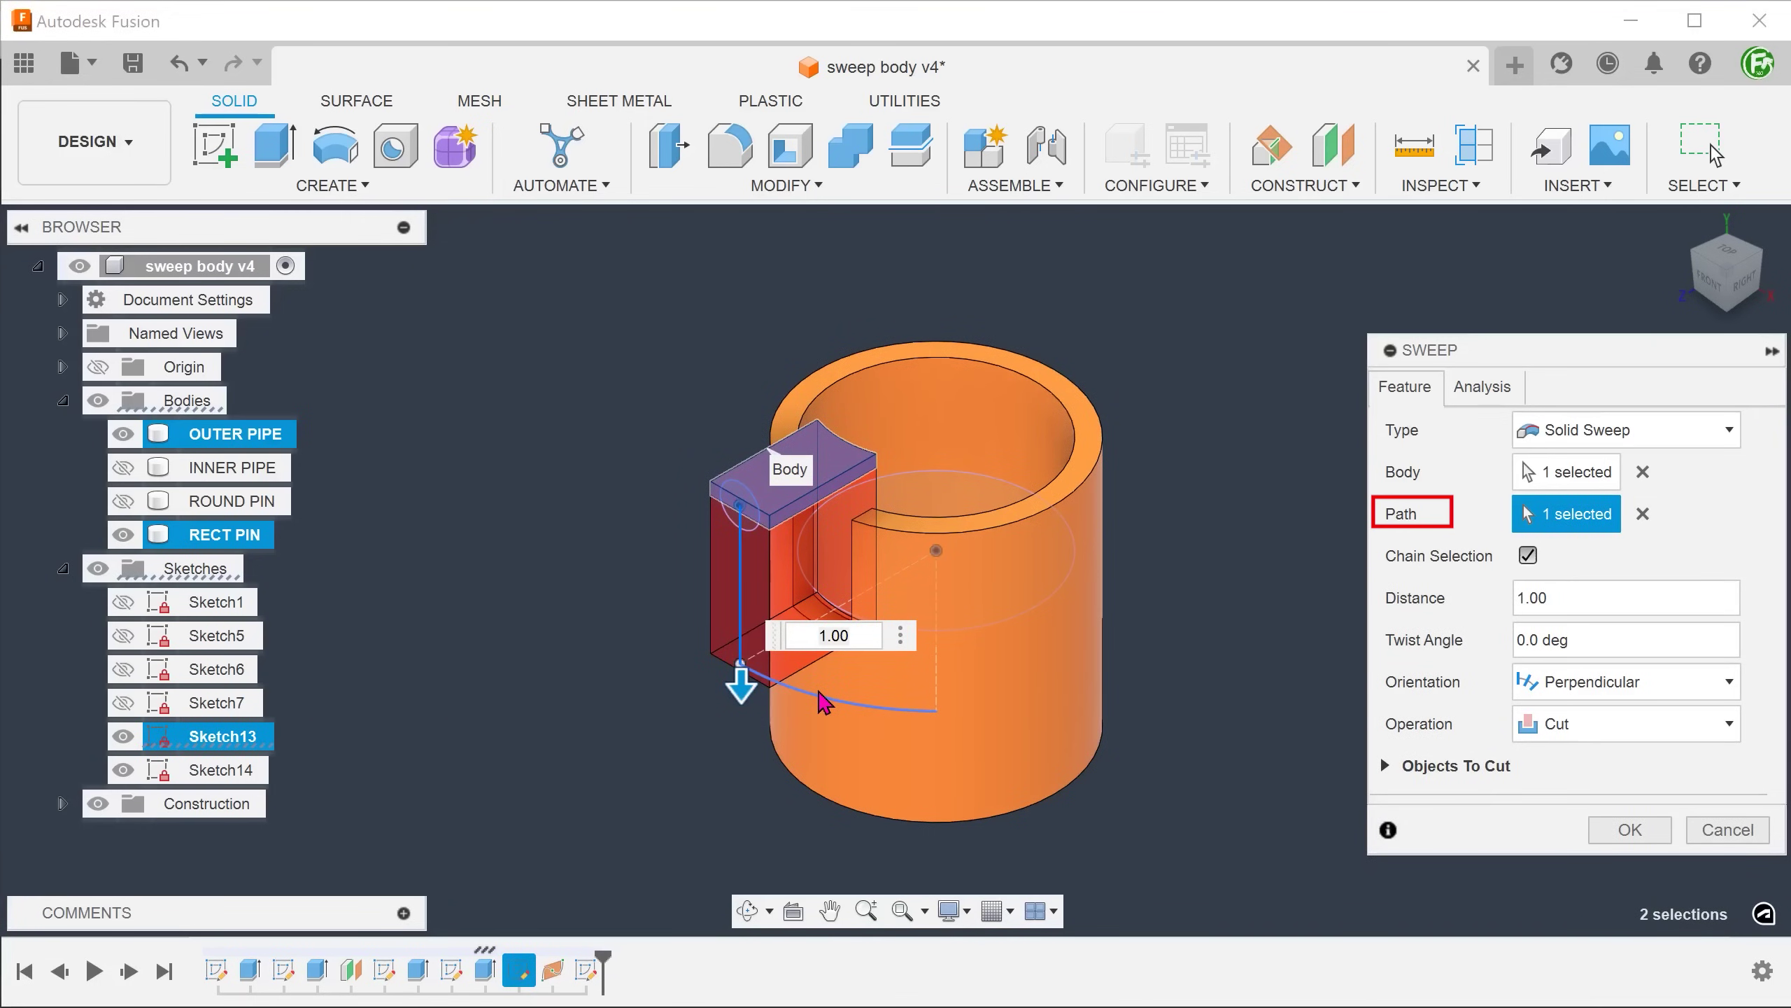
left_click(823, 702)
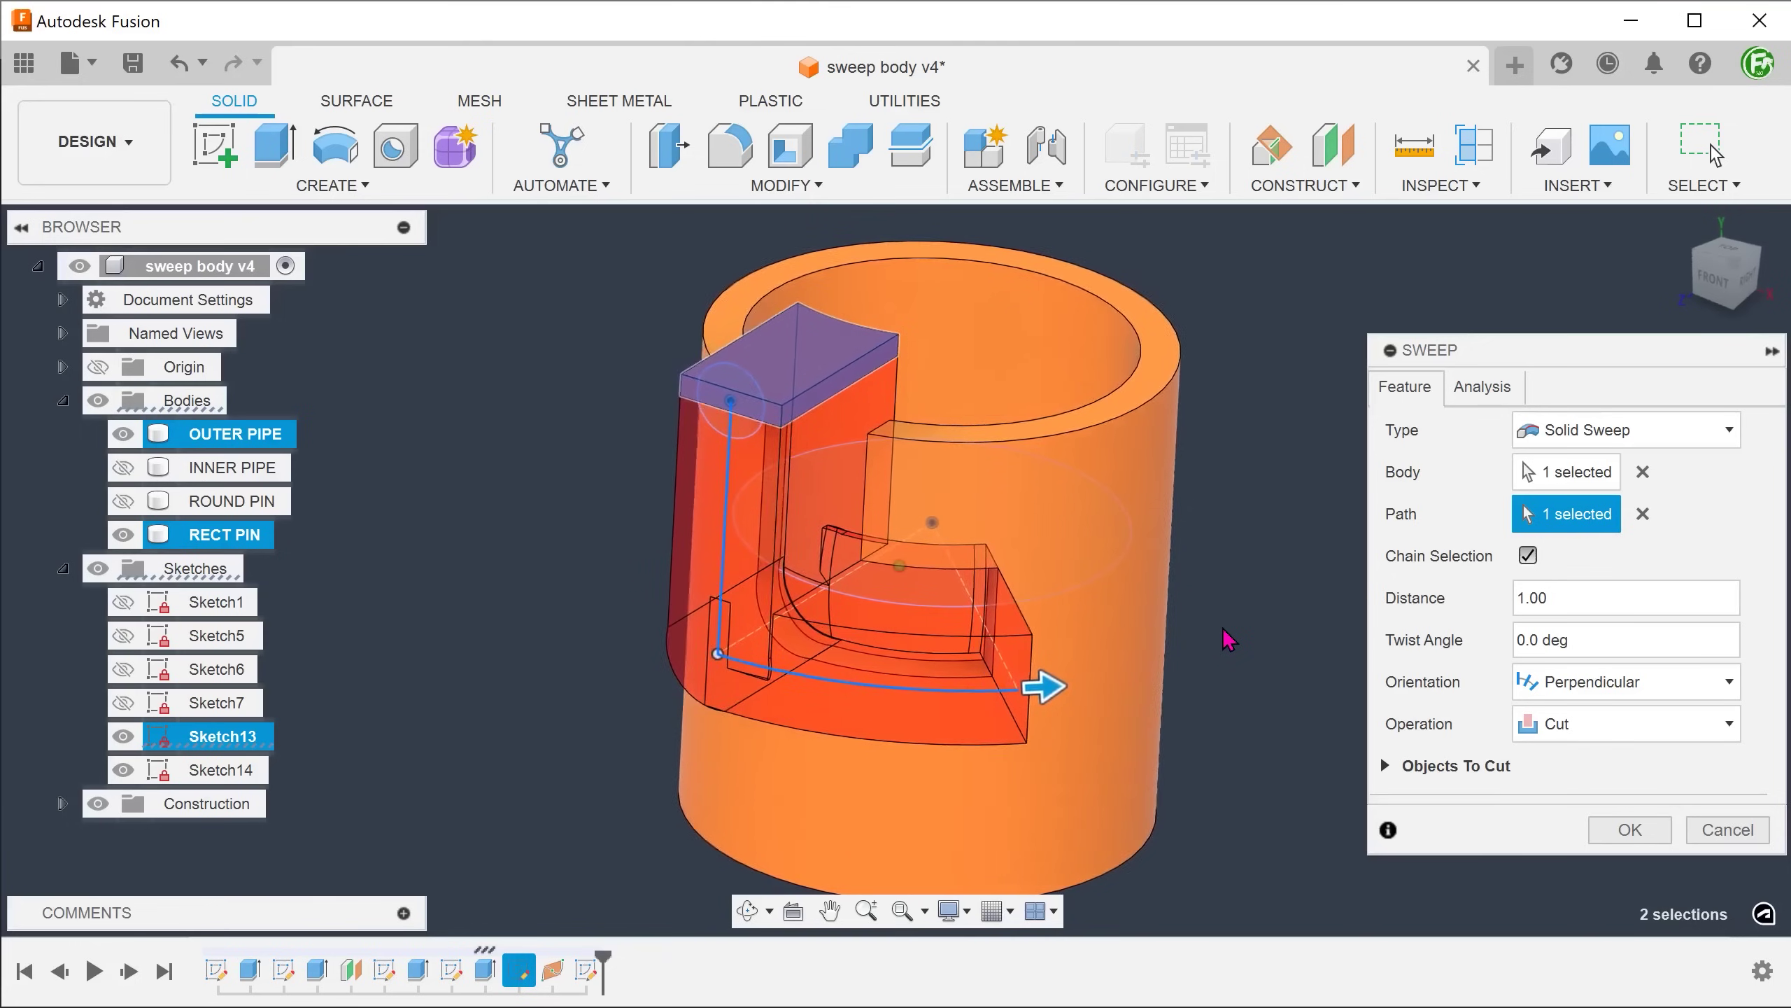
- Set the pin sweep's orientation to Parallel
left_click(1686, 681)
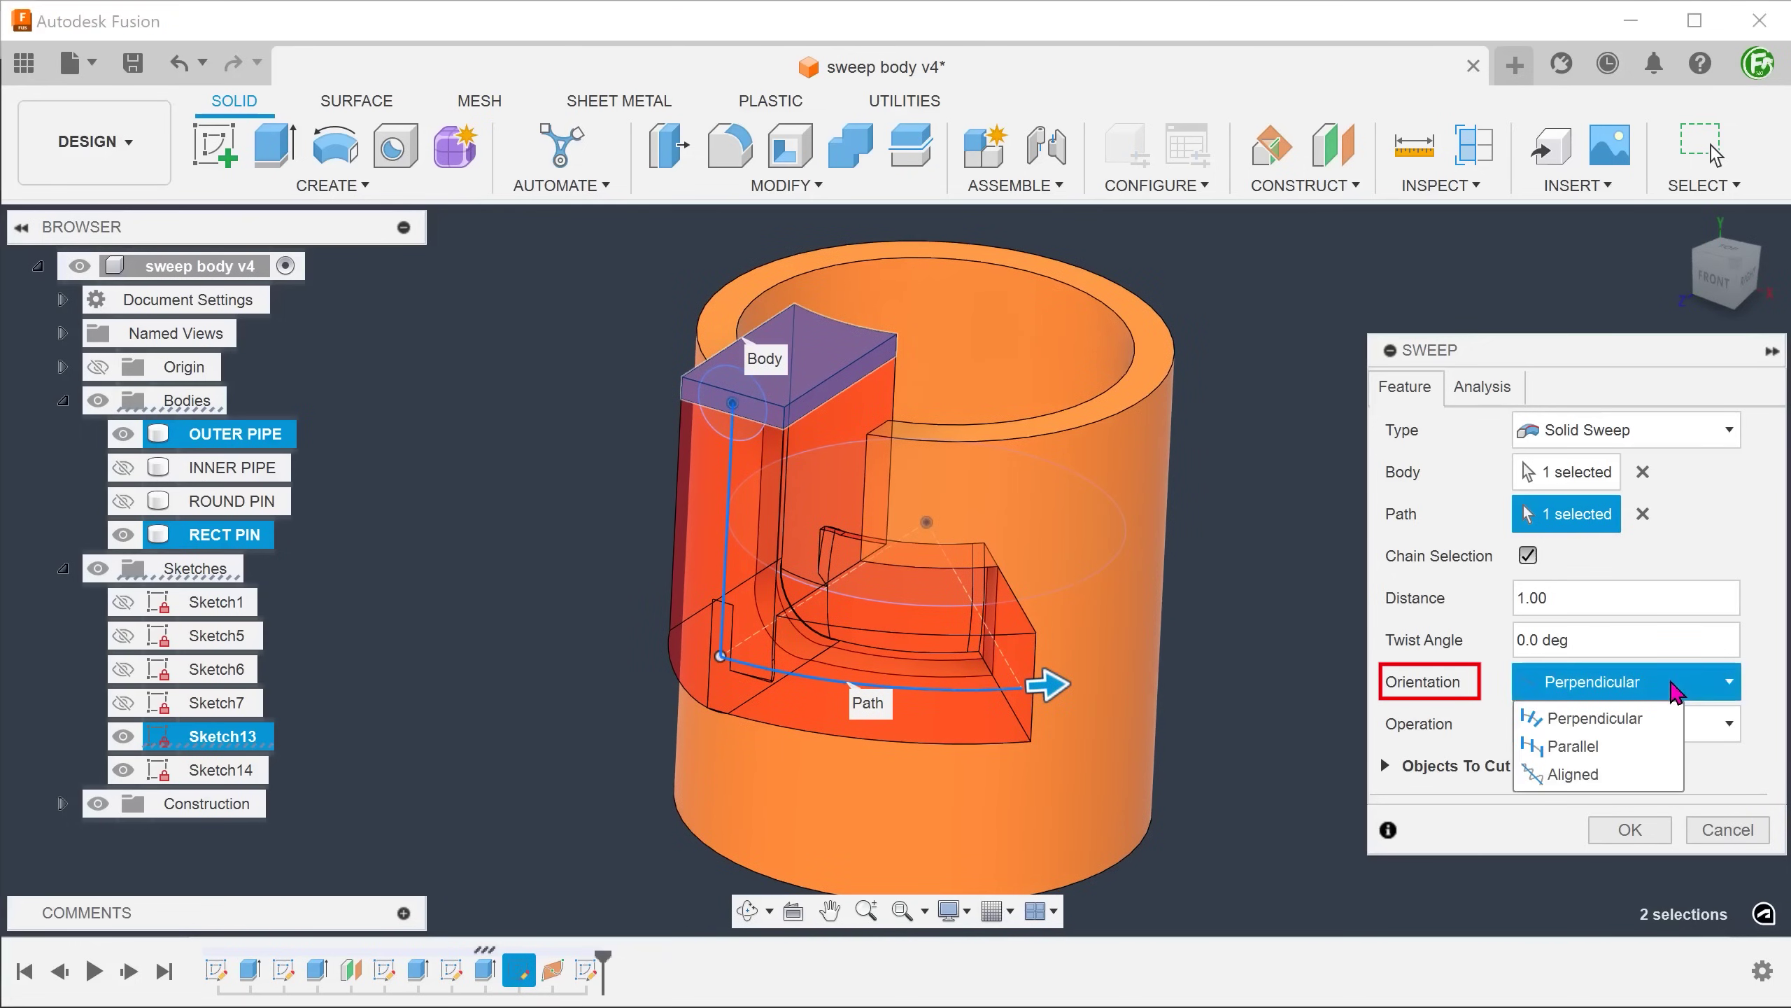
left_click(1641, 751)
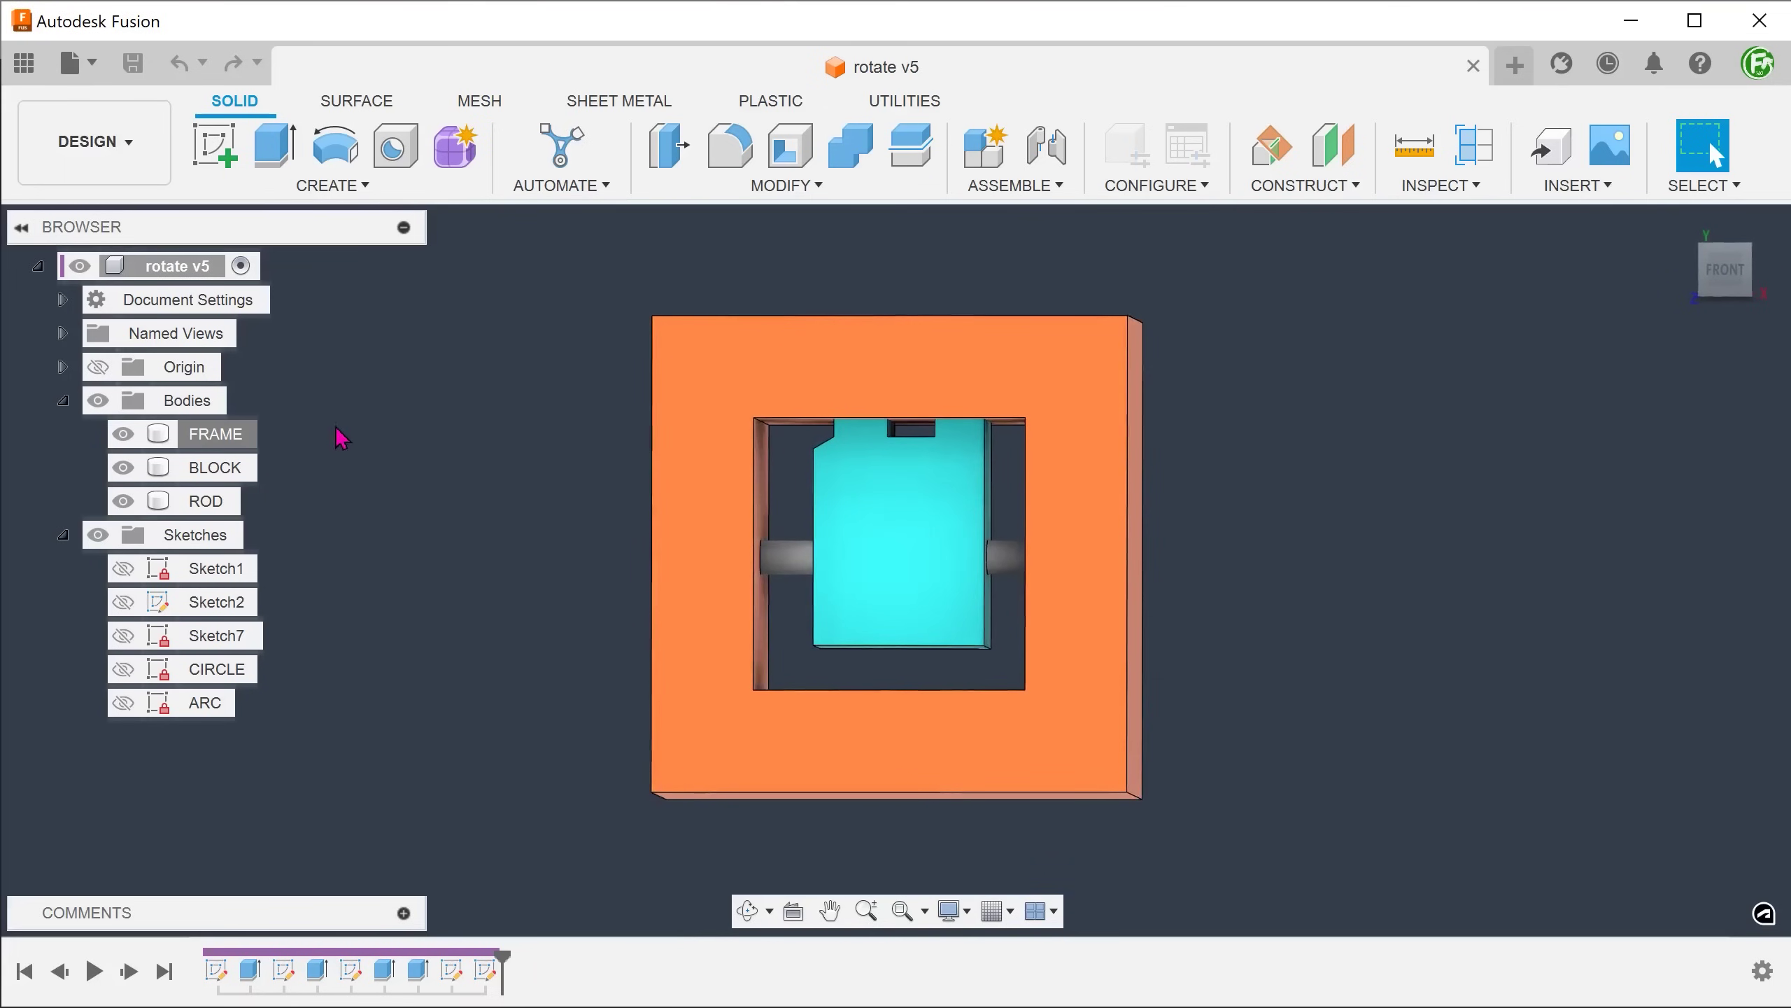
- Try 50% opacity on FRAME, undo it, return to home view, and show the CIRCLE sketch
right_click(240, 433)
mouse_move(363, 590)
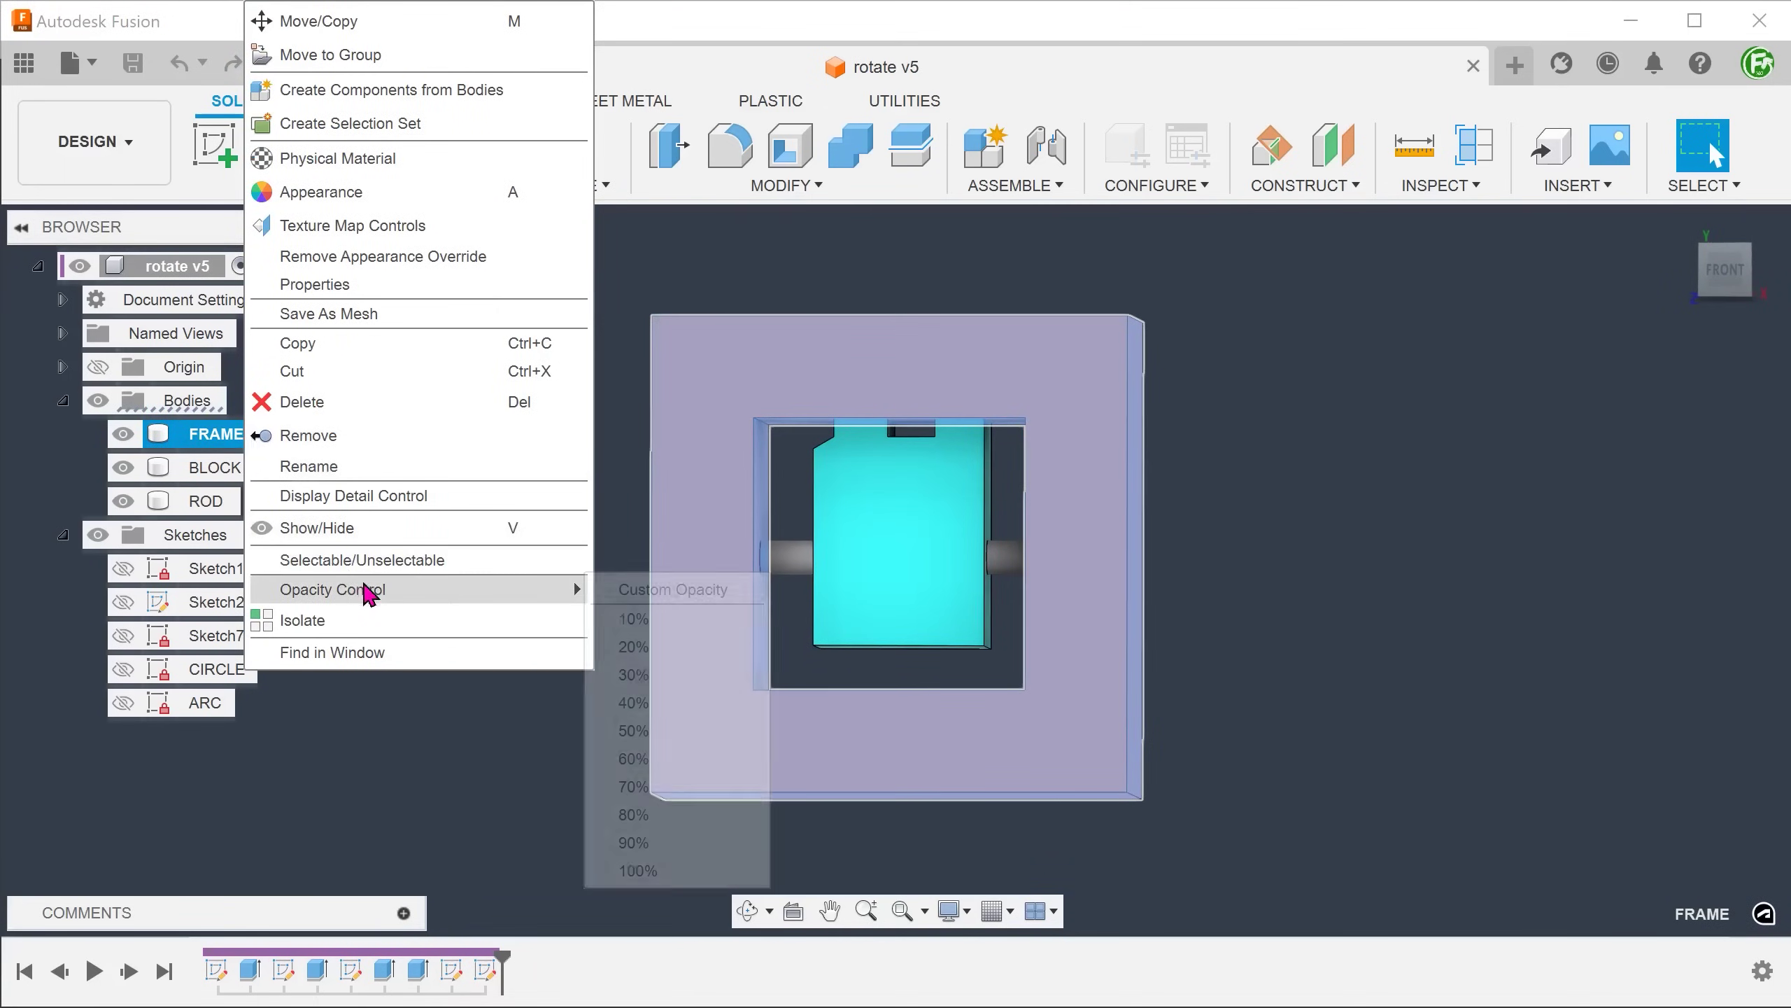
left_click(633, 730)
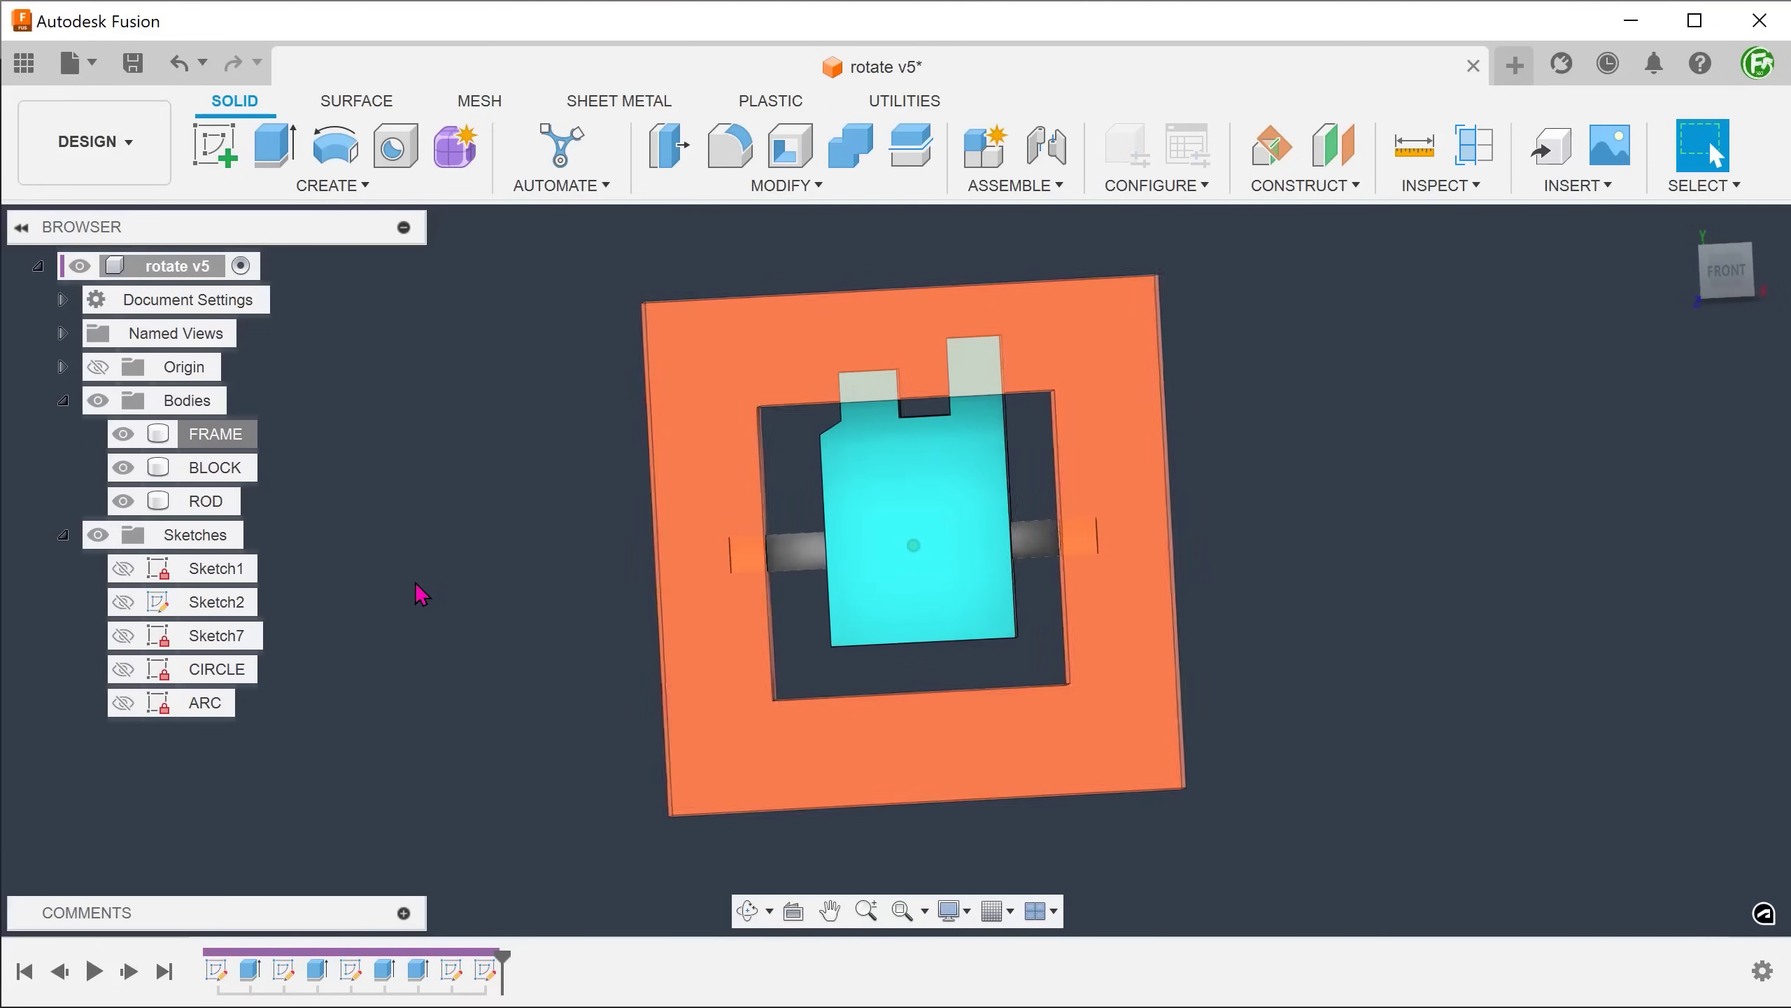
key("ctrl+z")
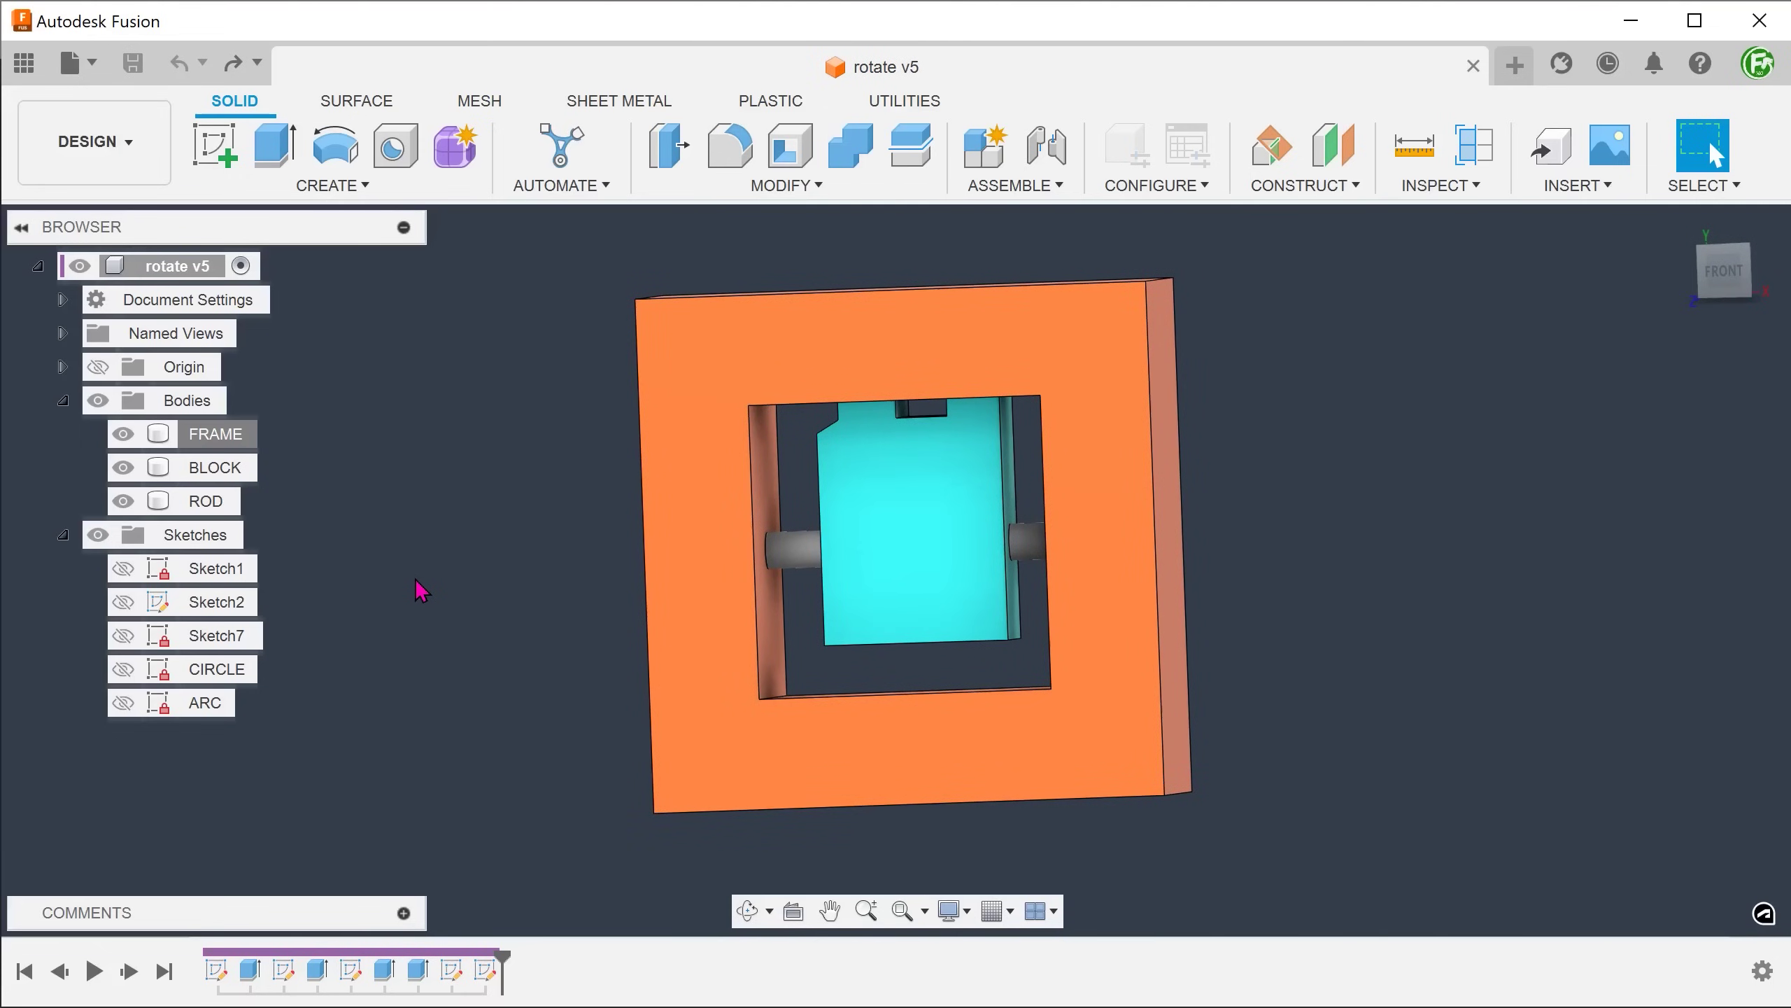
key("F6")
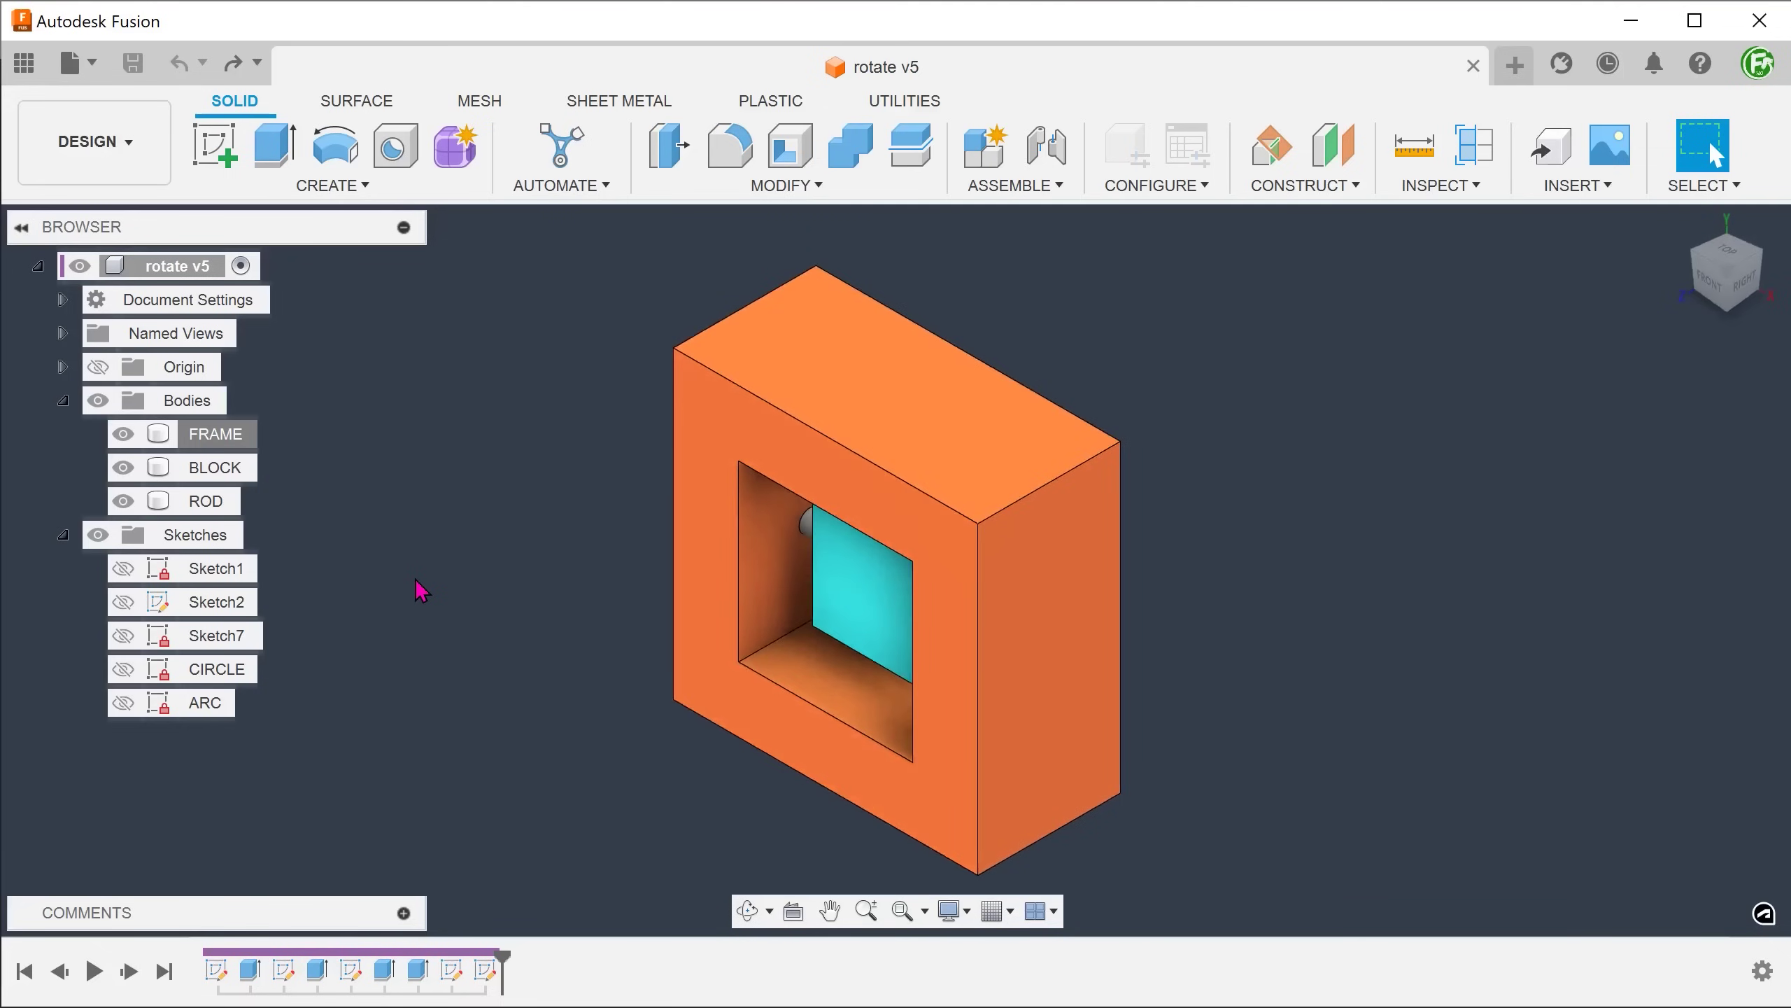
left_click(123, 669)
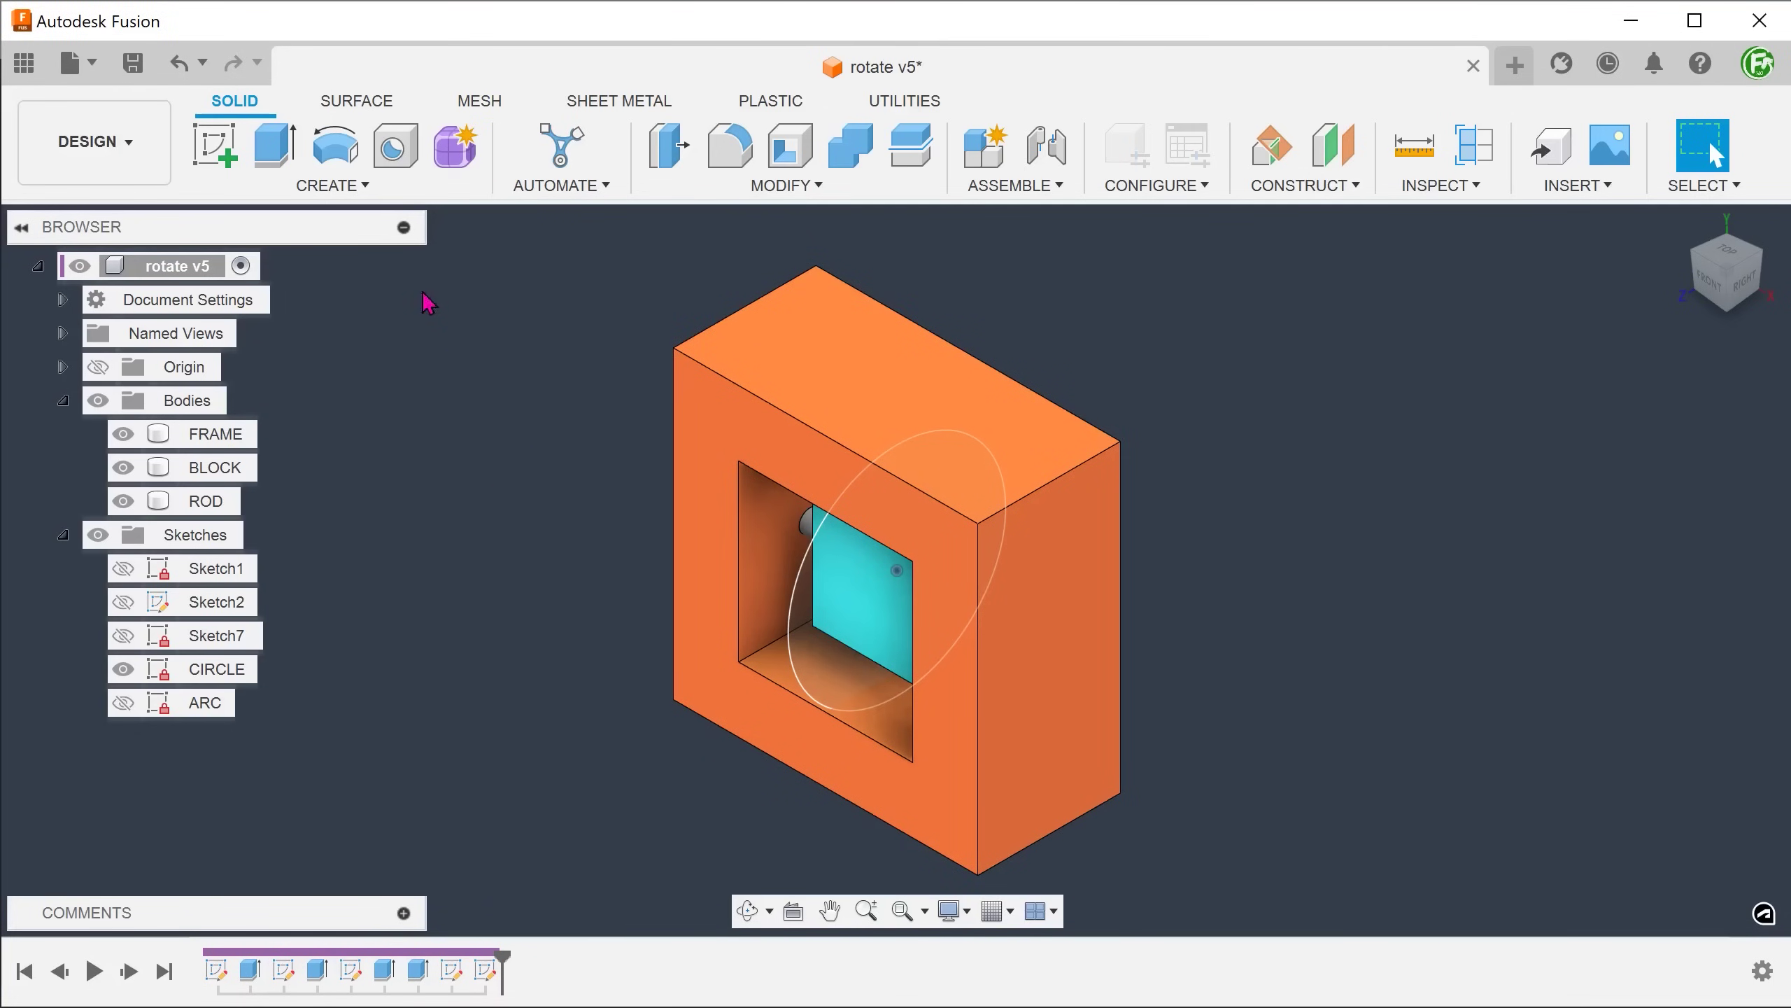
left_click(356, 184)
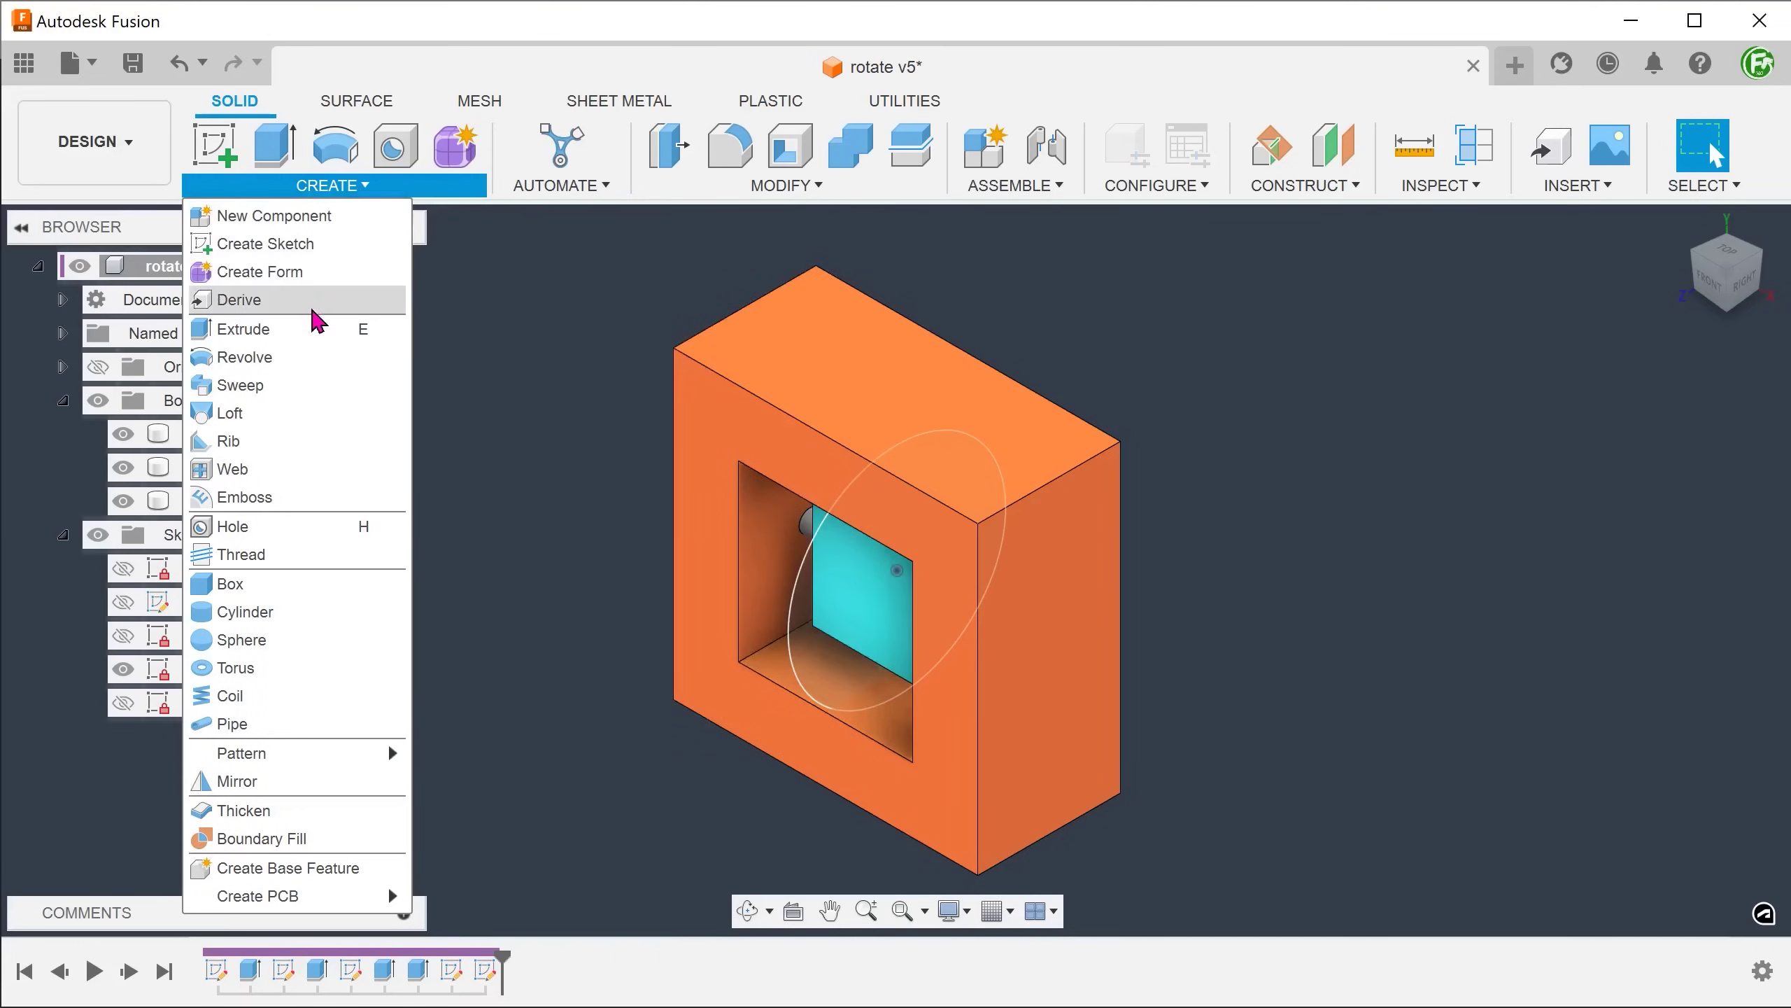
left_click(310, 387)
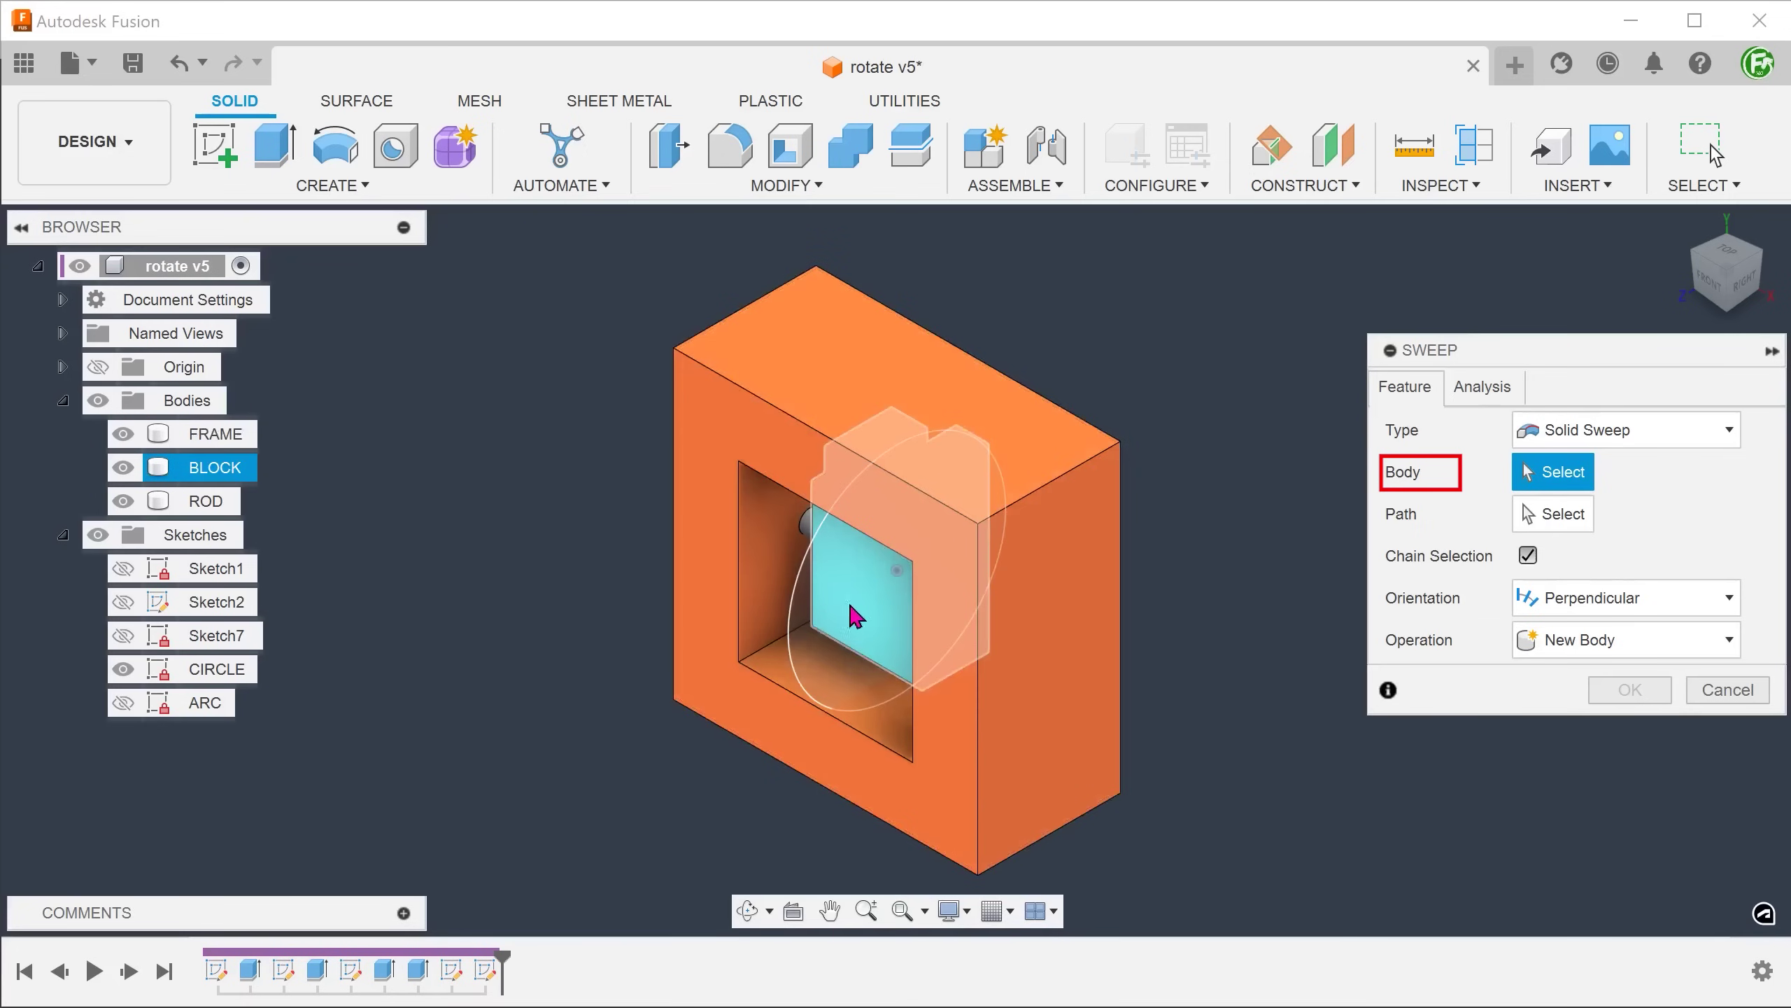
left_click(872, 616)
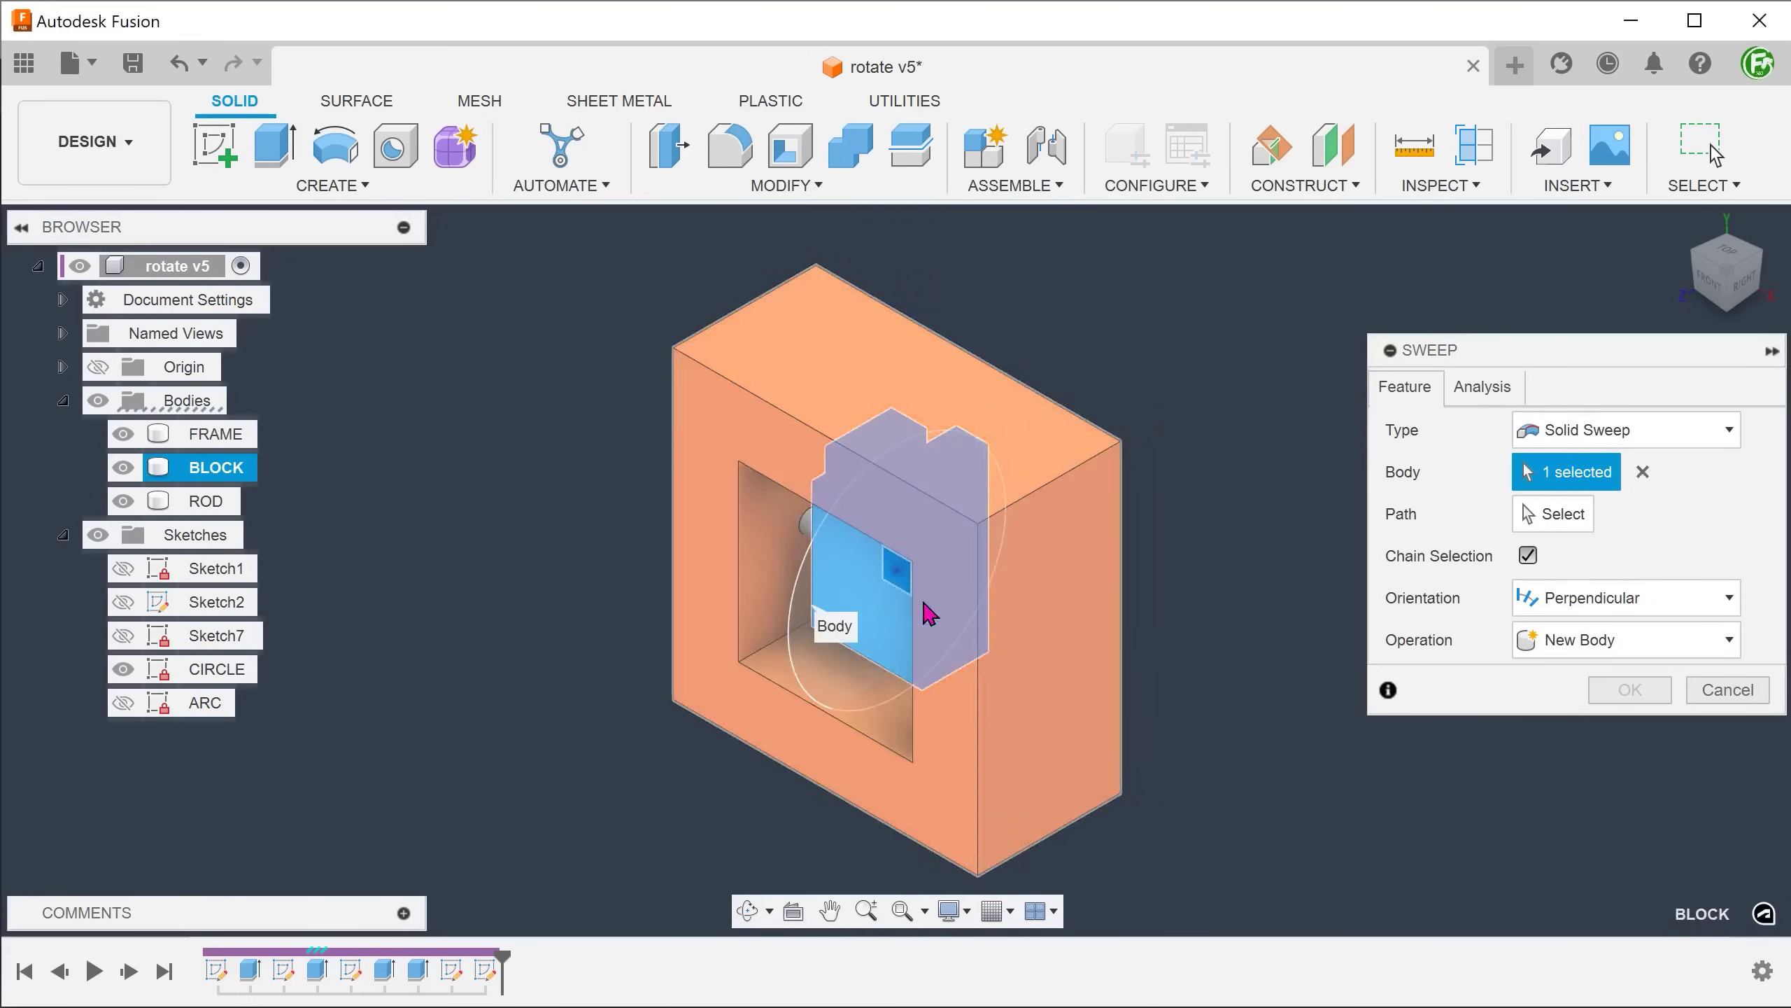
left_click(1564, 519)
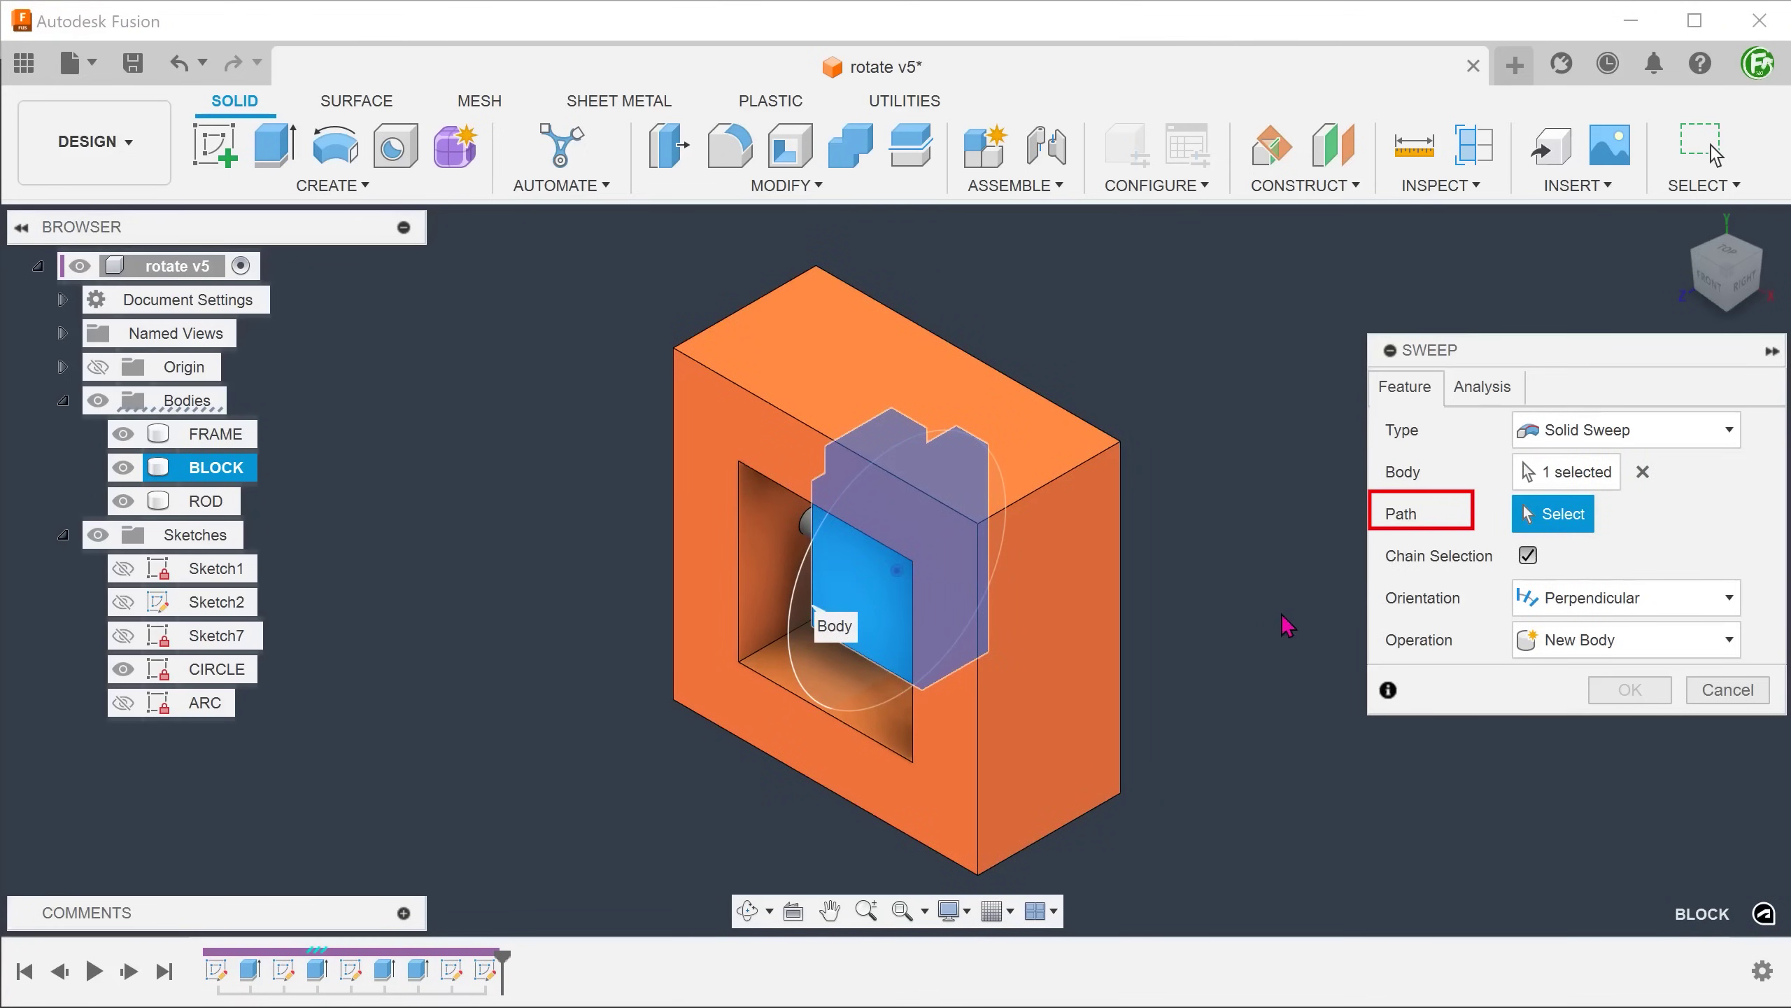
left_click(816, 704)
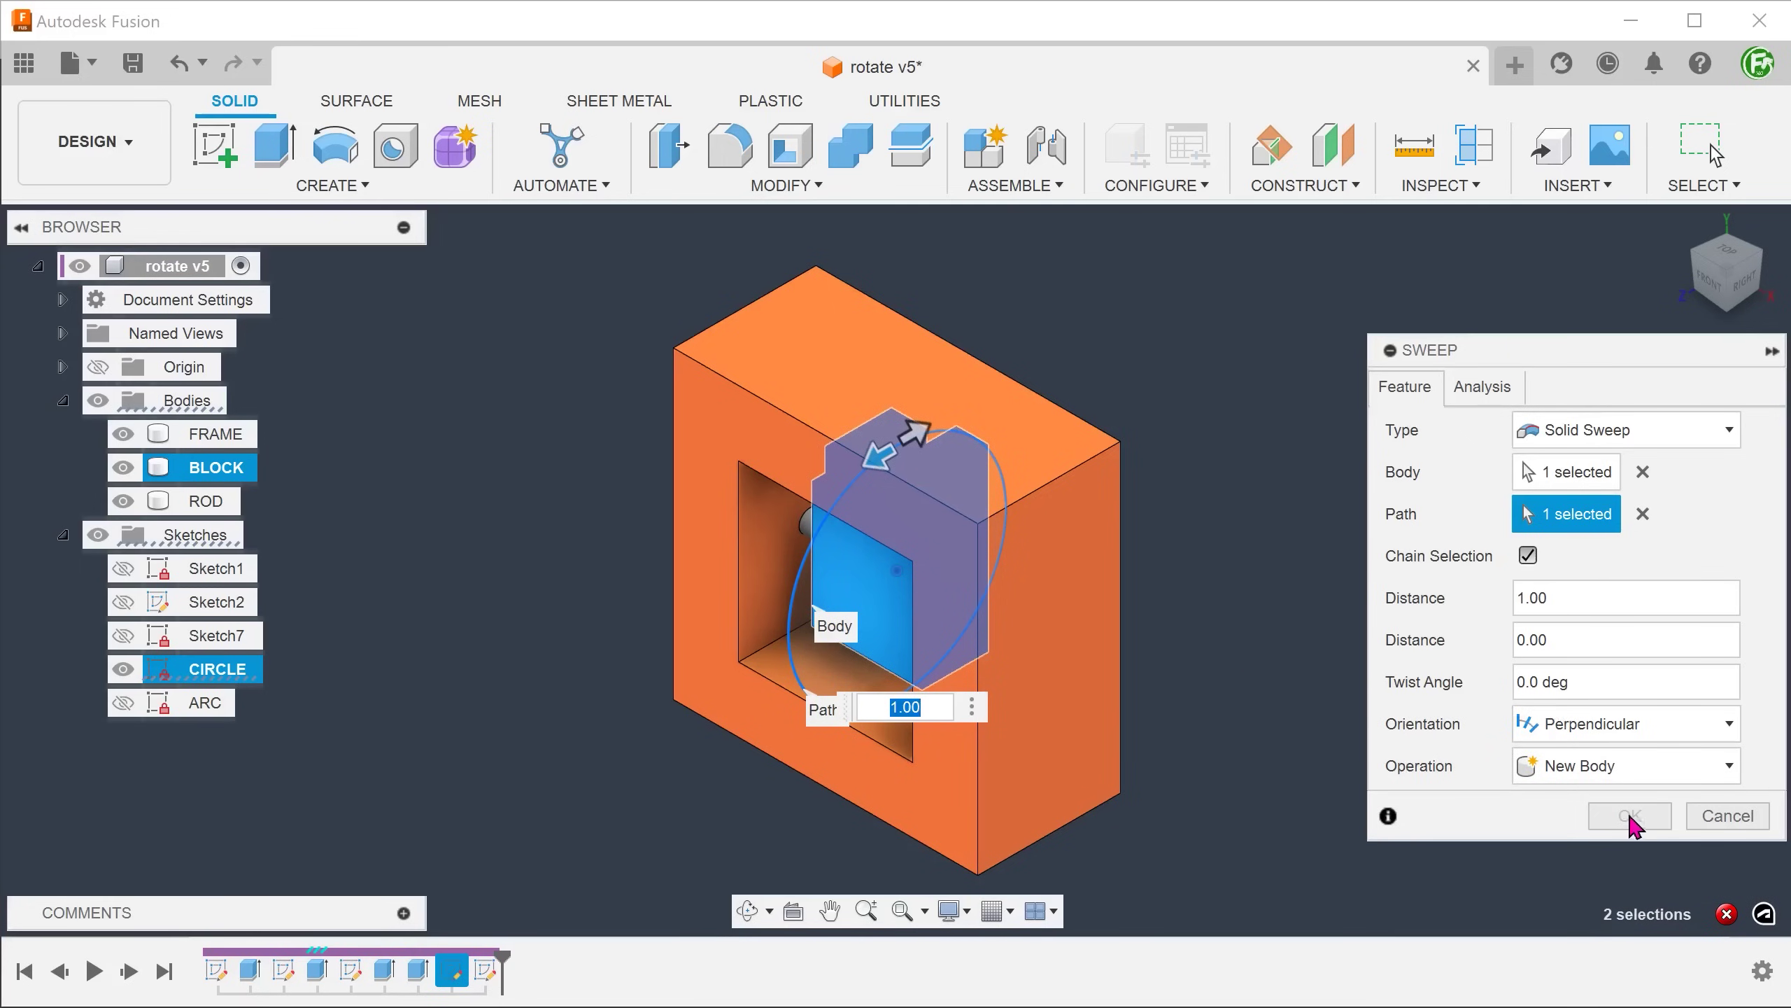
left_click(1725, 816)
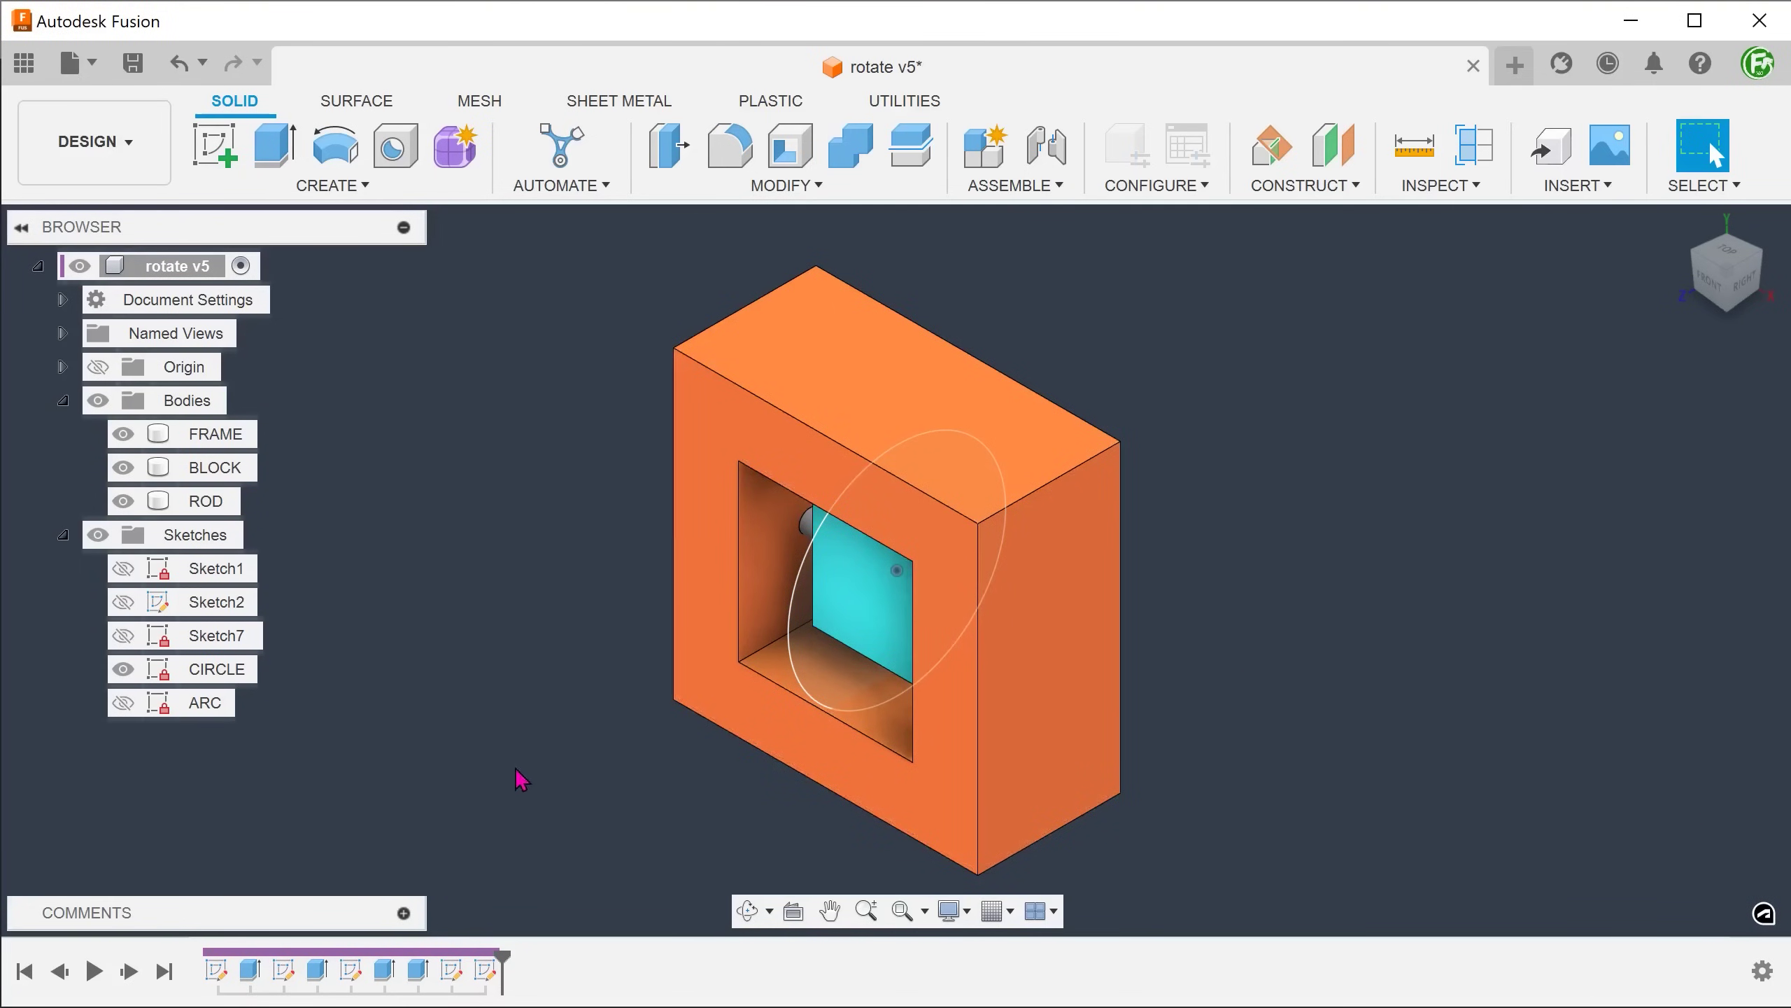
- Hide the CIRCLE sketch, show the ARC sketch, and confirm its 30 mm radius
left_click(182, 669)
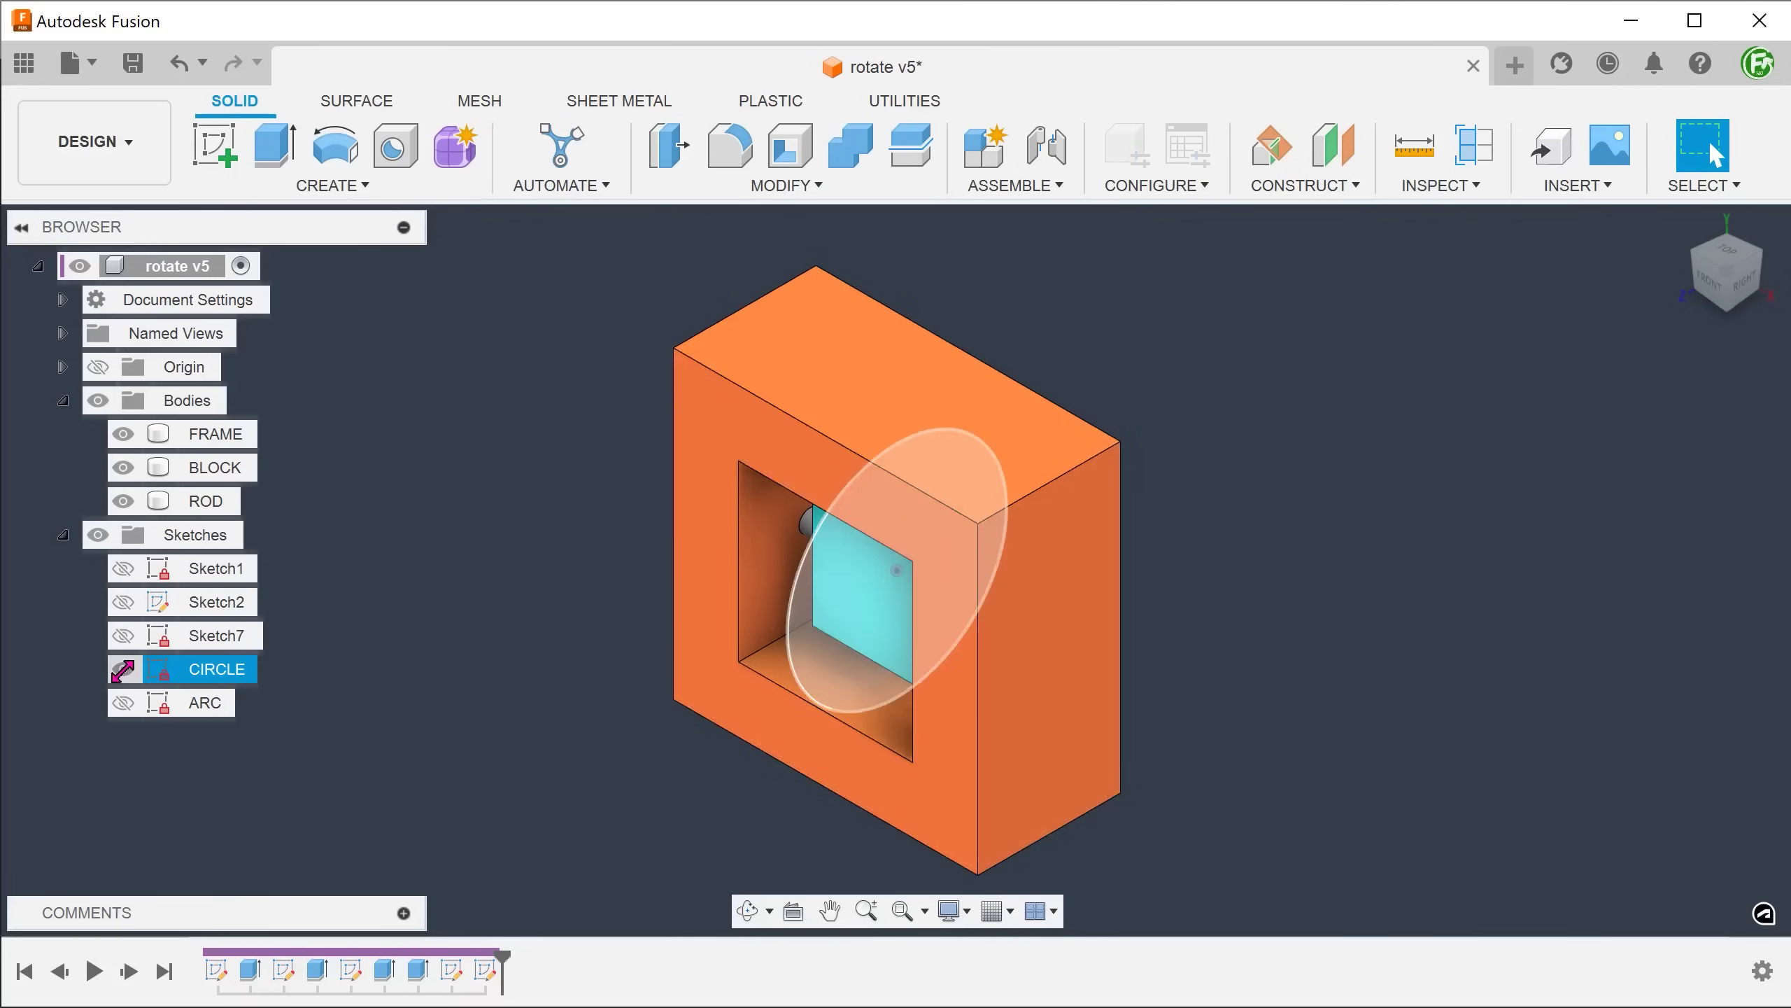
left_click(123, 669)
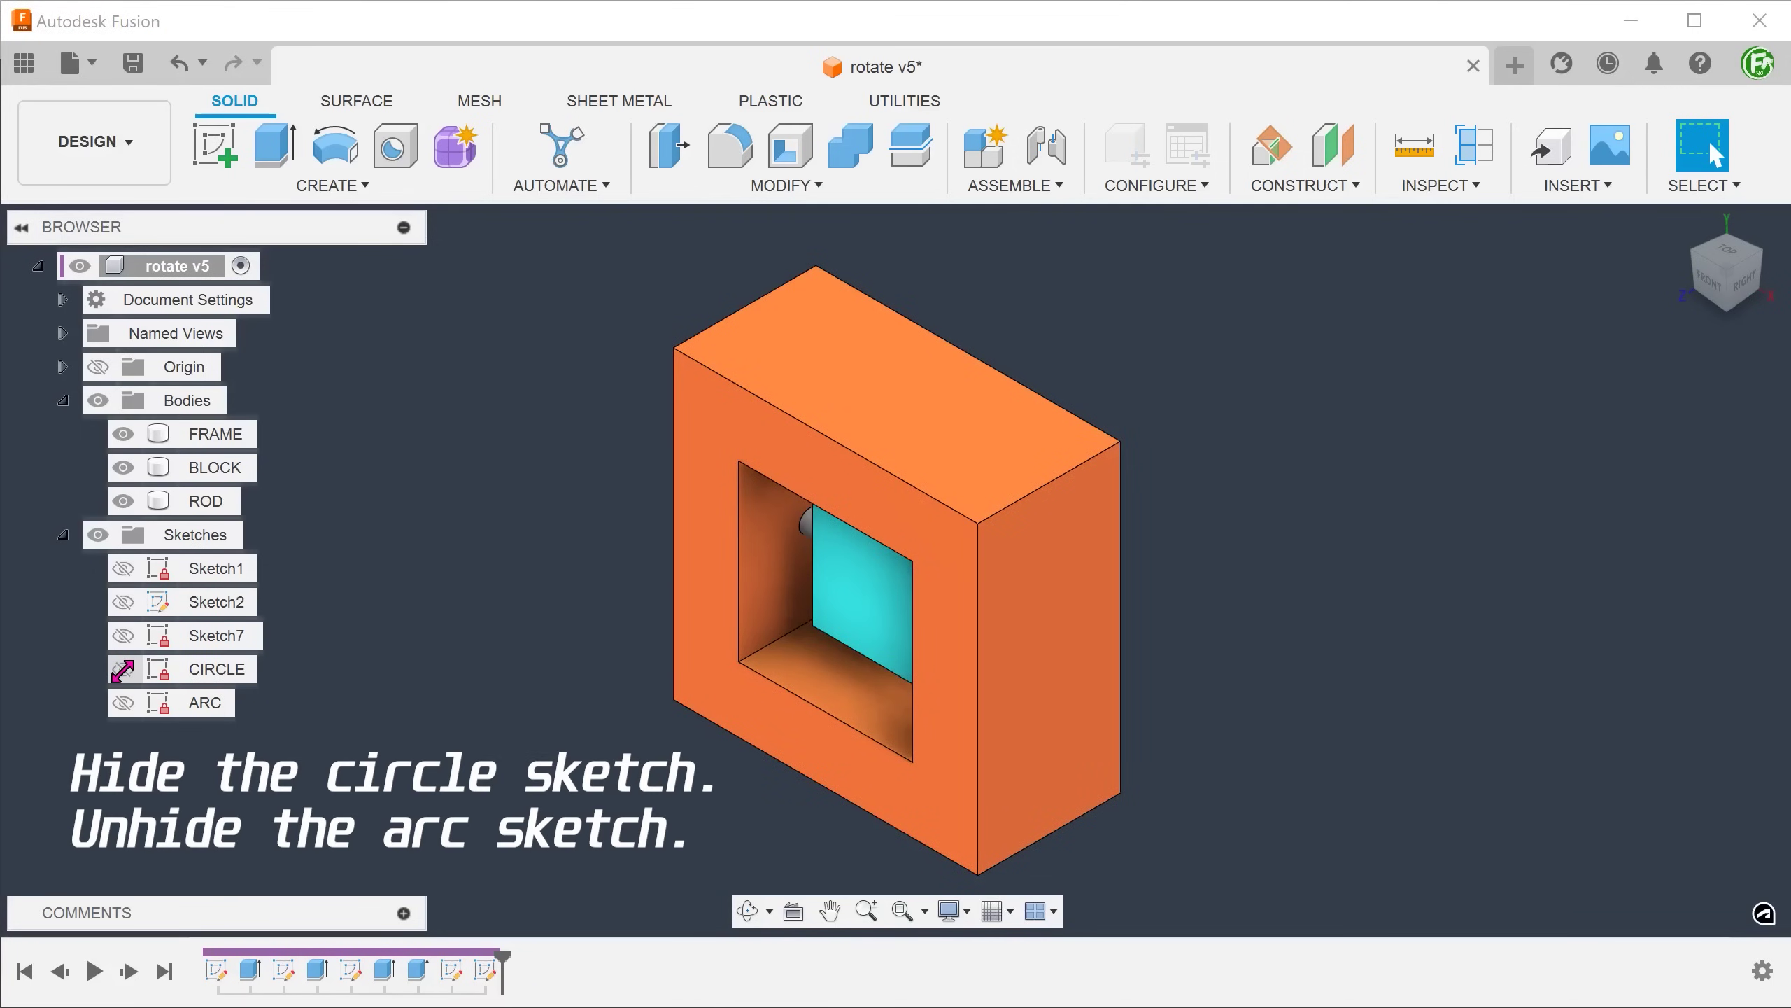
left_click(125, 702)
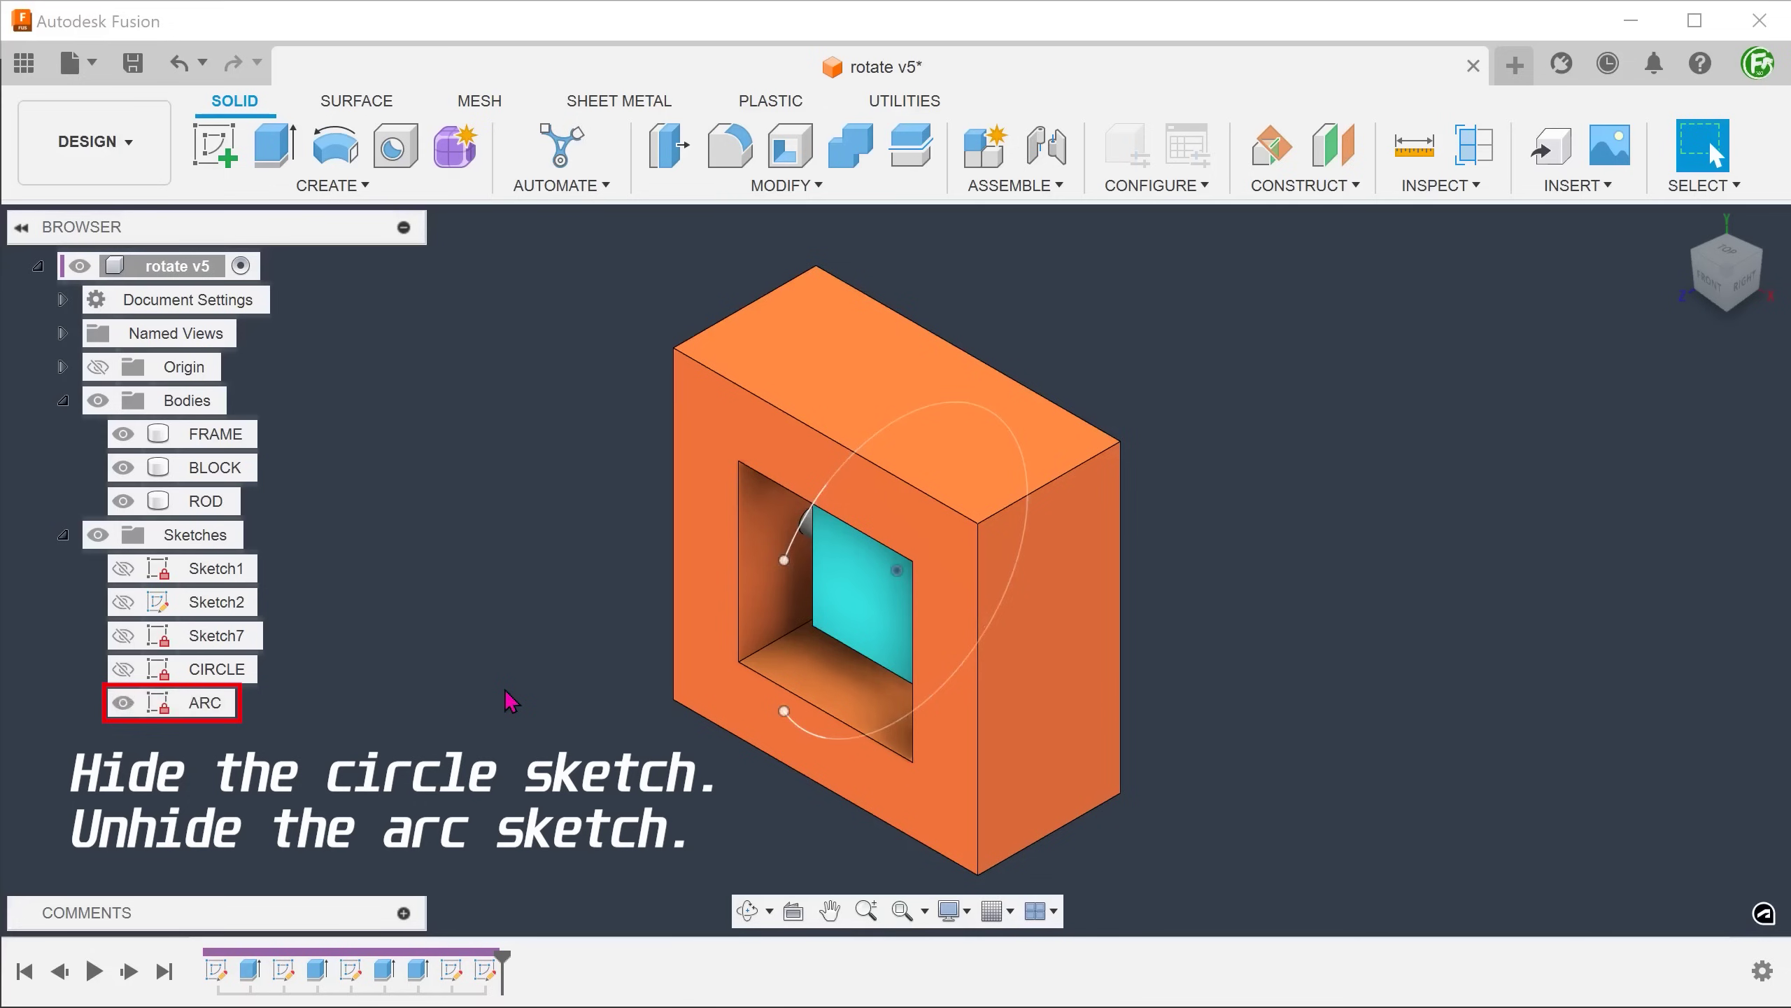
left_click(795, 552)
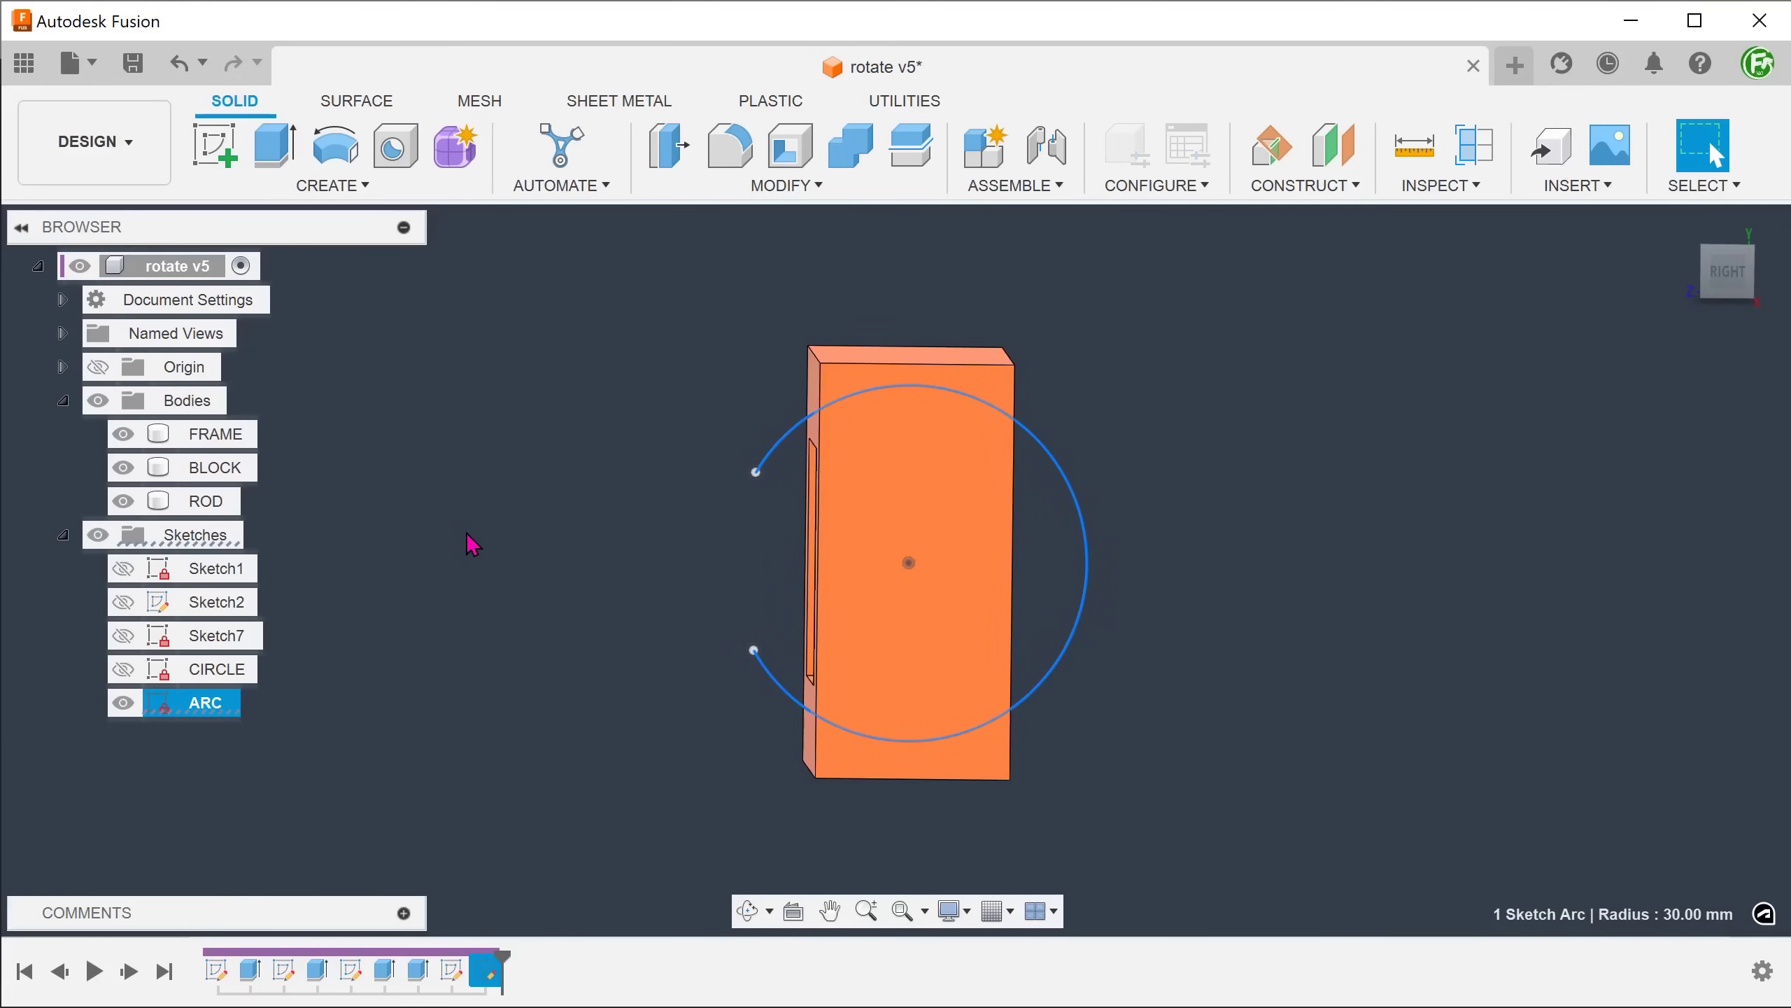
key("Escape")
key("F6")
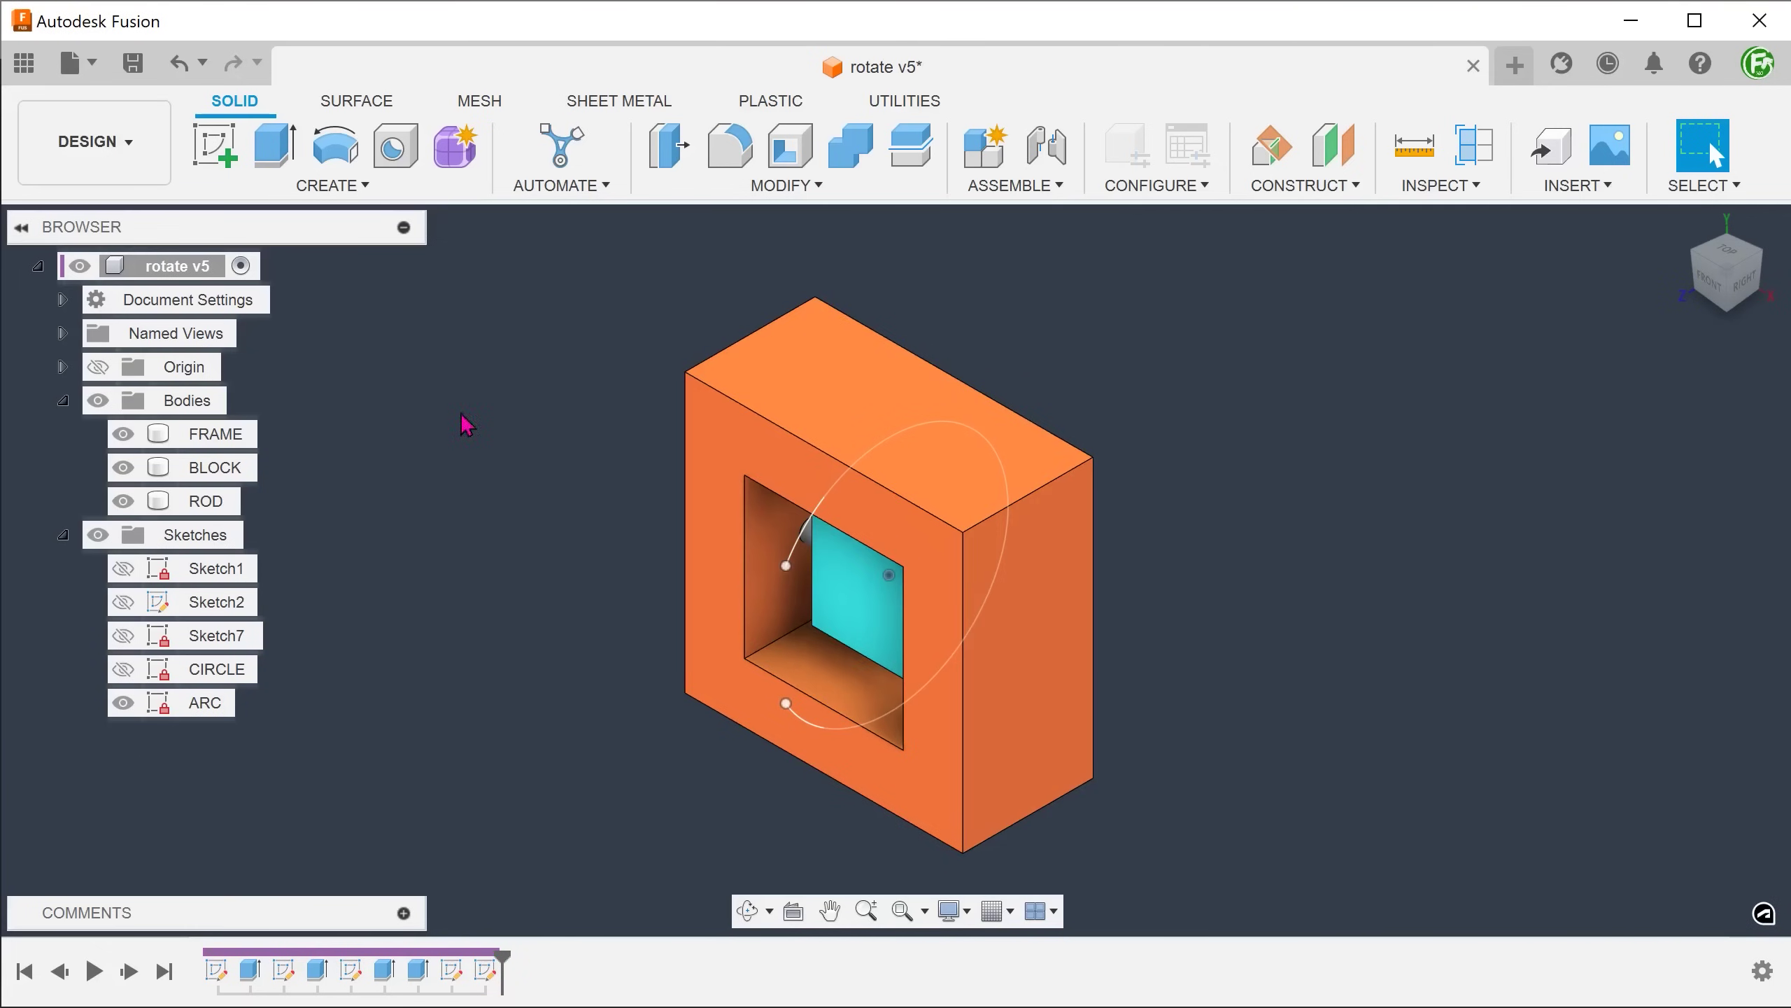
left_click(335, 185)
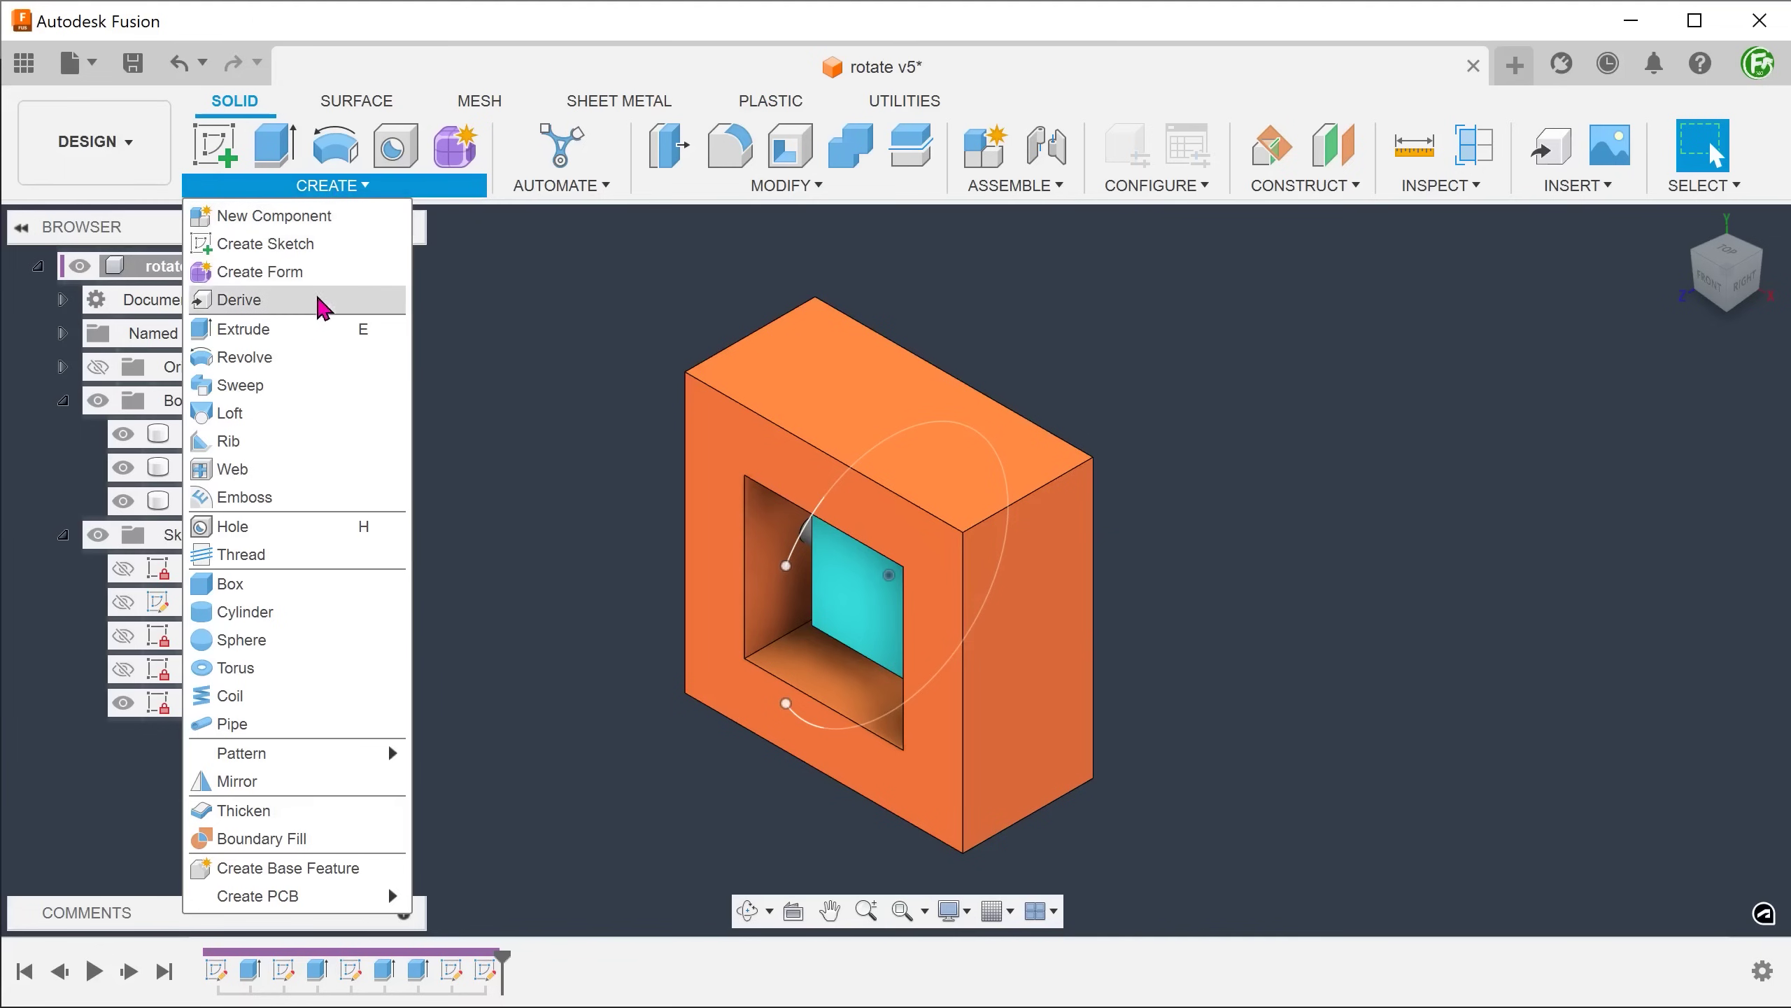
- Sweep the BLOCK body along the ARC path as a Cut operation into the frame
left_click(314, 387)
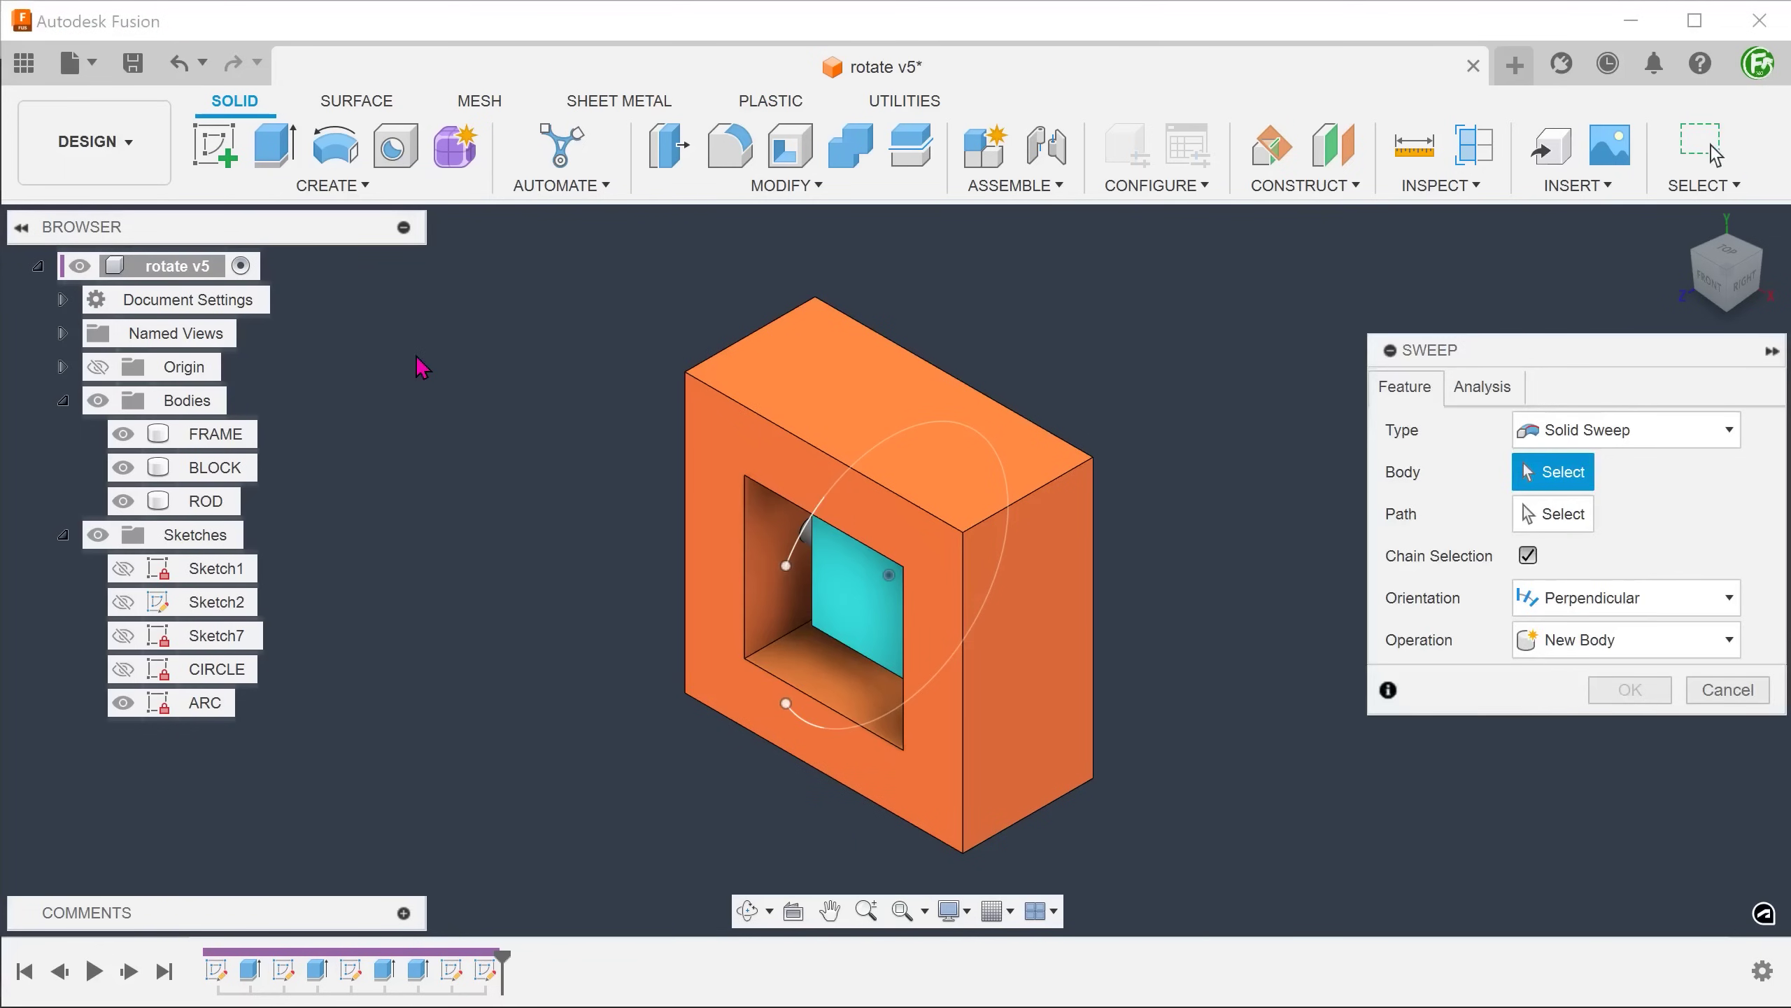
left_click(862, 612)
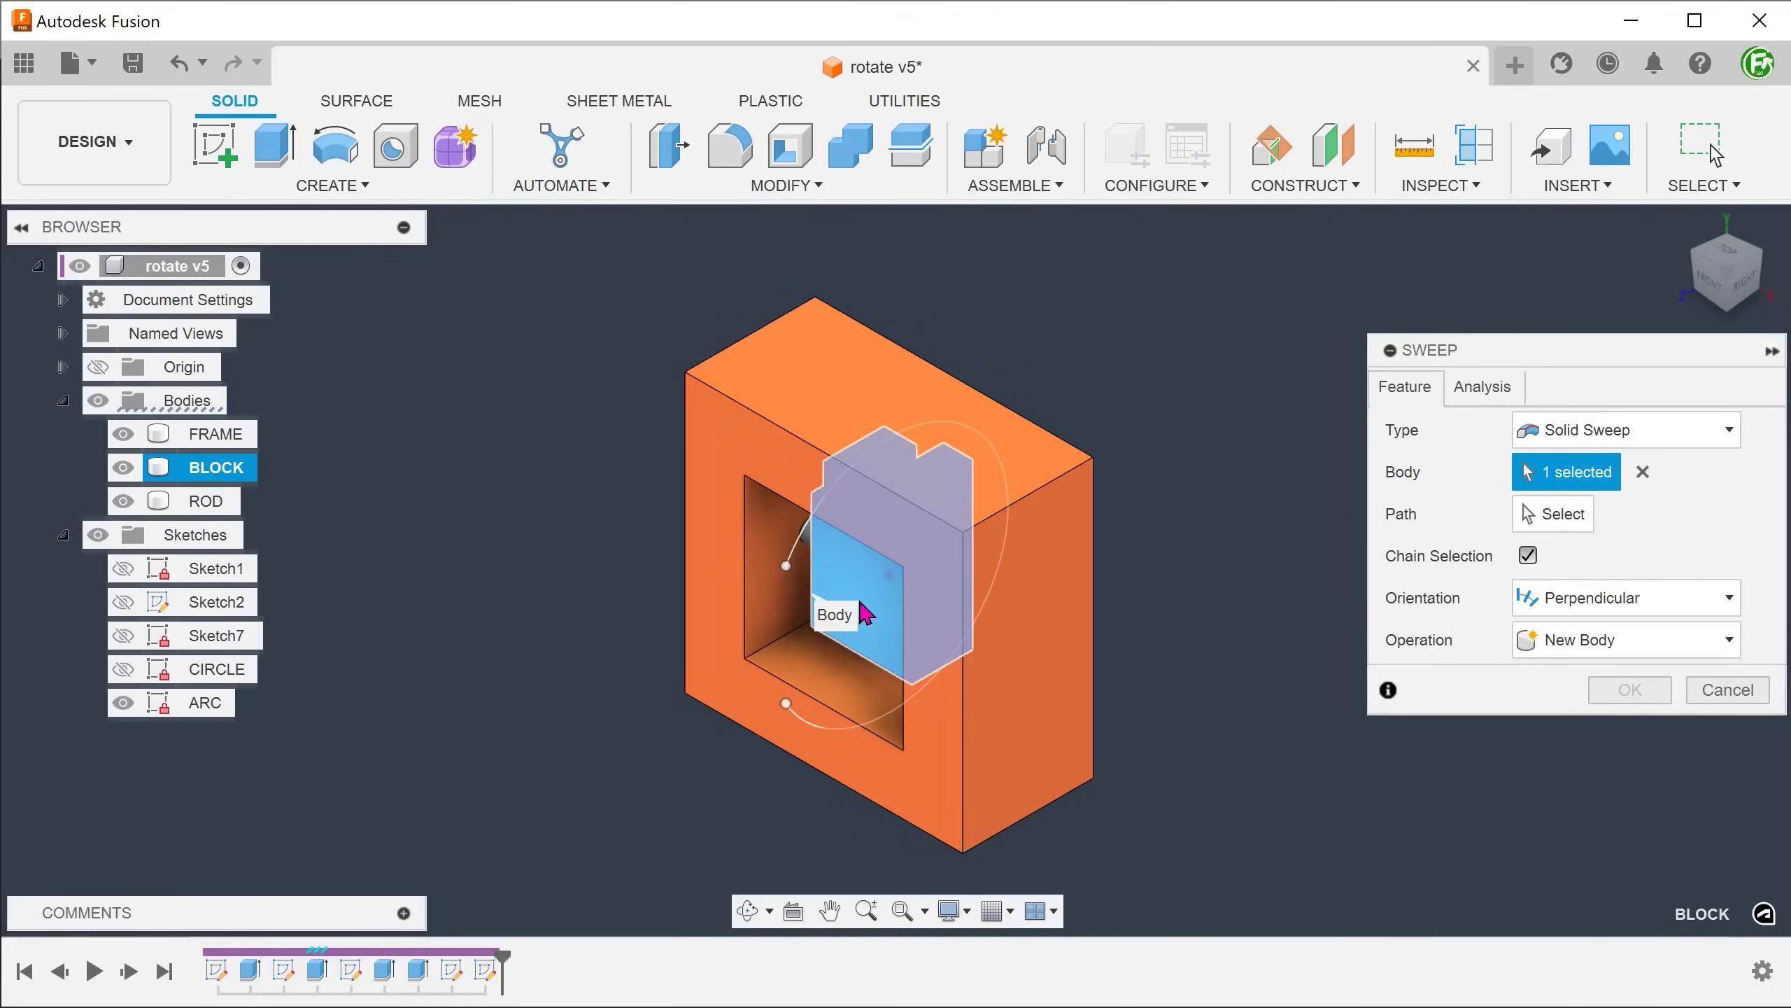
left_click(1562, 523)
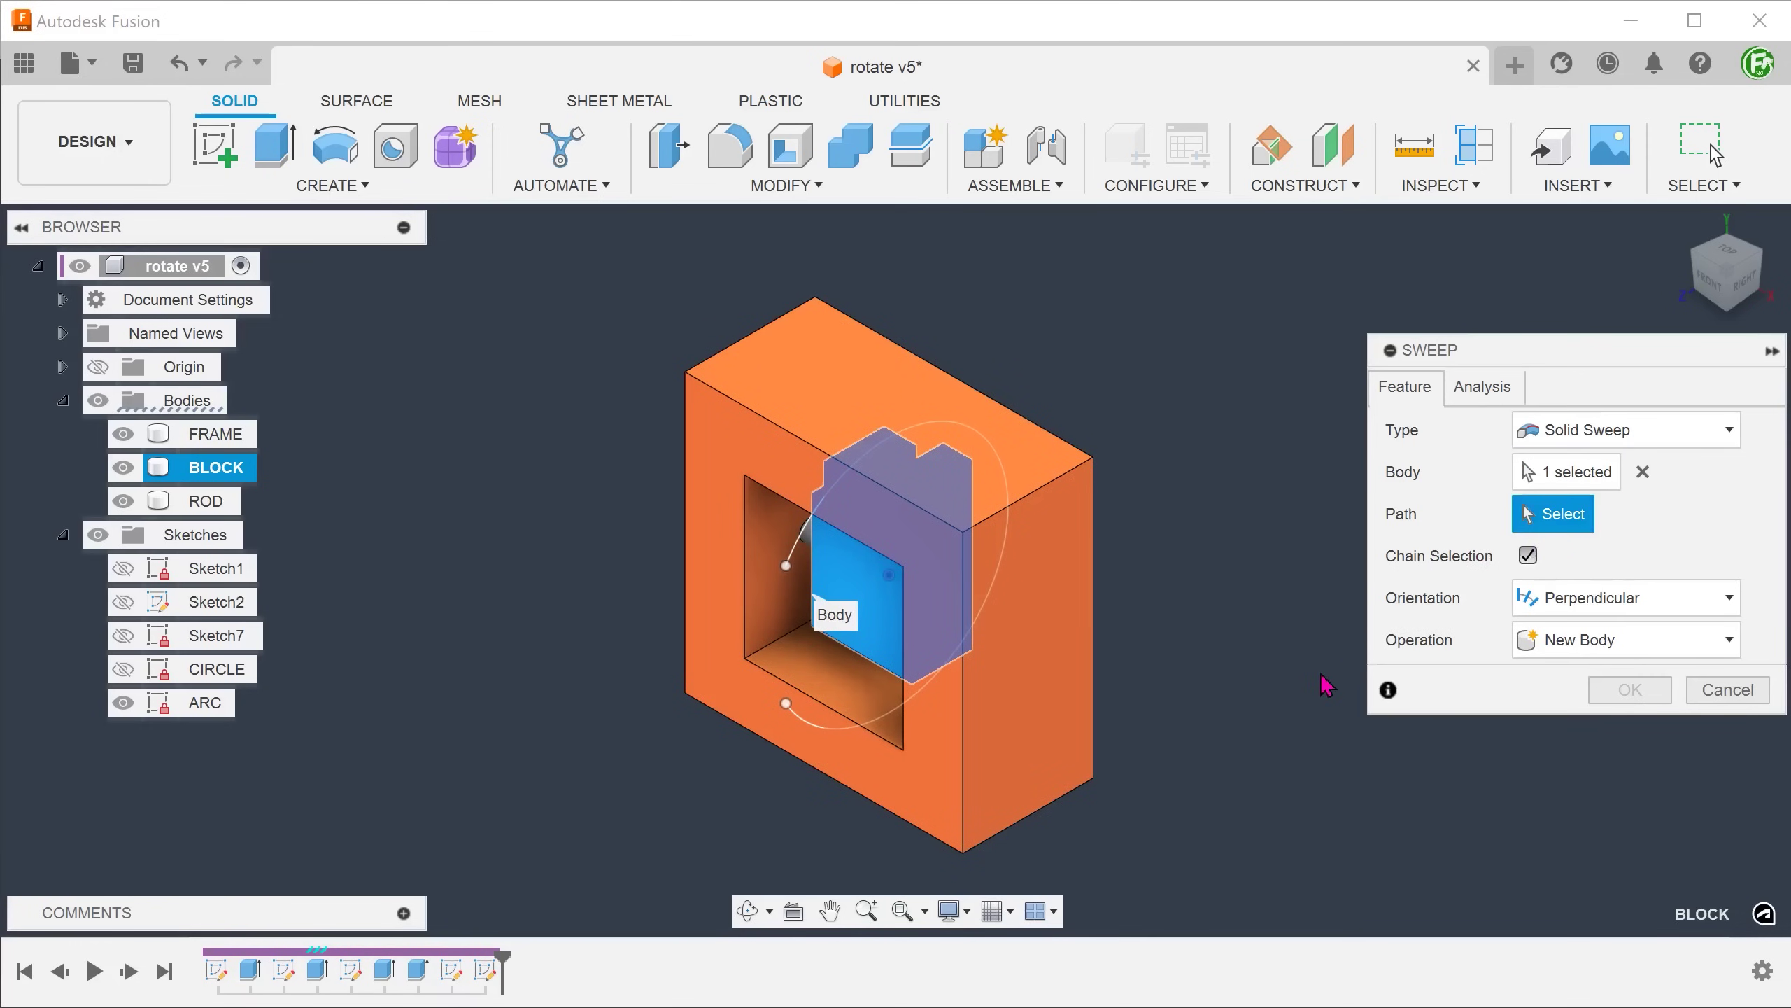
left_click(799, 730)
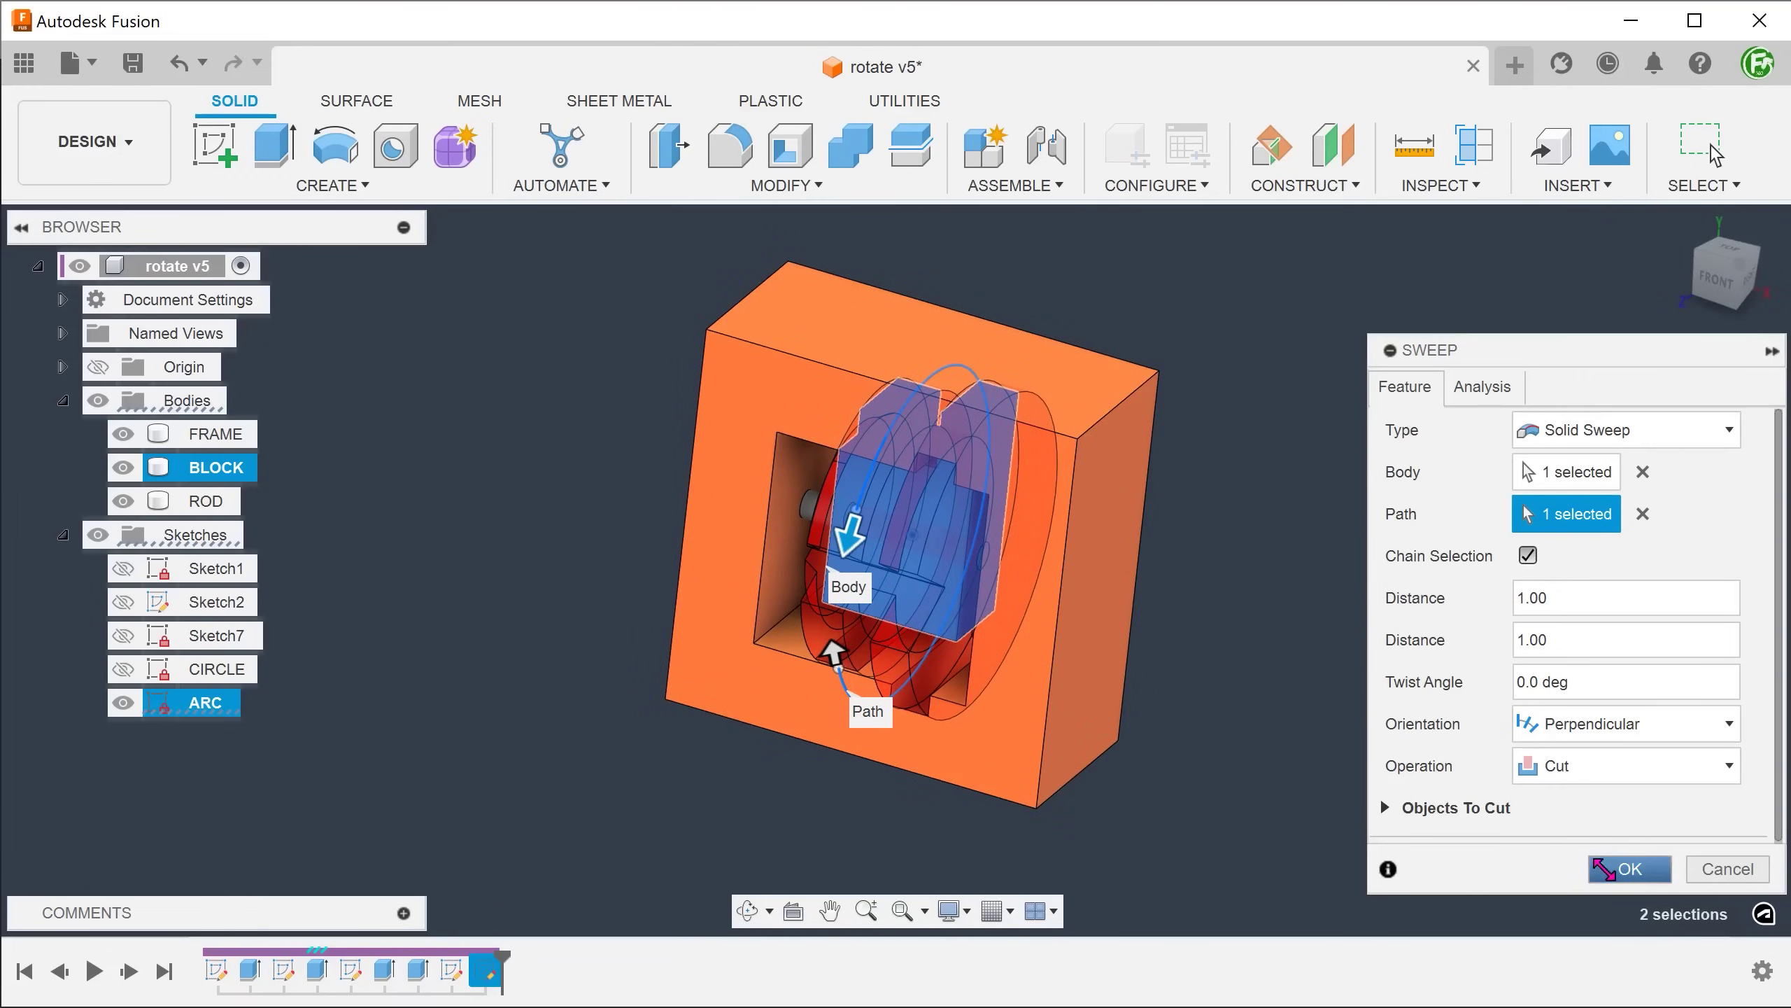
left_click(1629, 868)
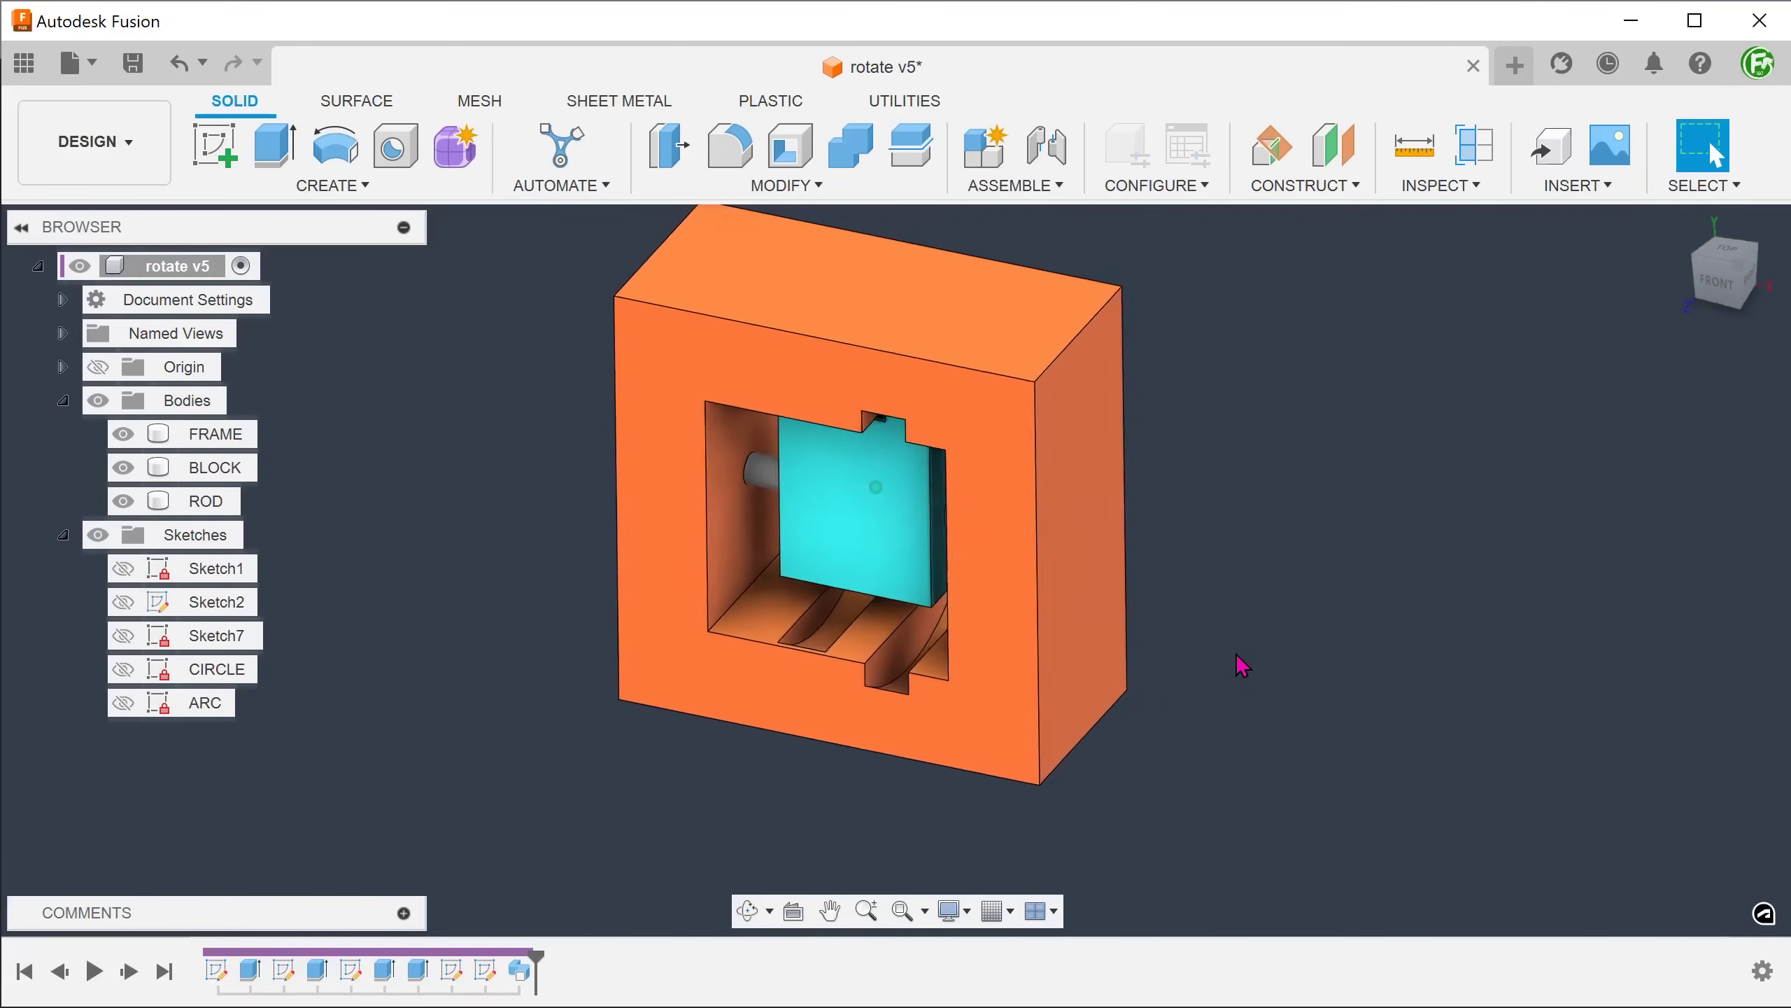
- Add a section analysis on the frame's right face, offset inward to -24.33 mm
left_click(1475, 147)
left_click(1079, 547)
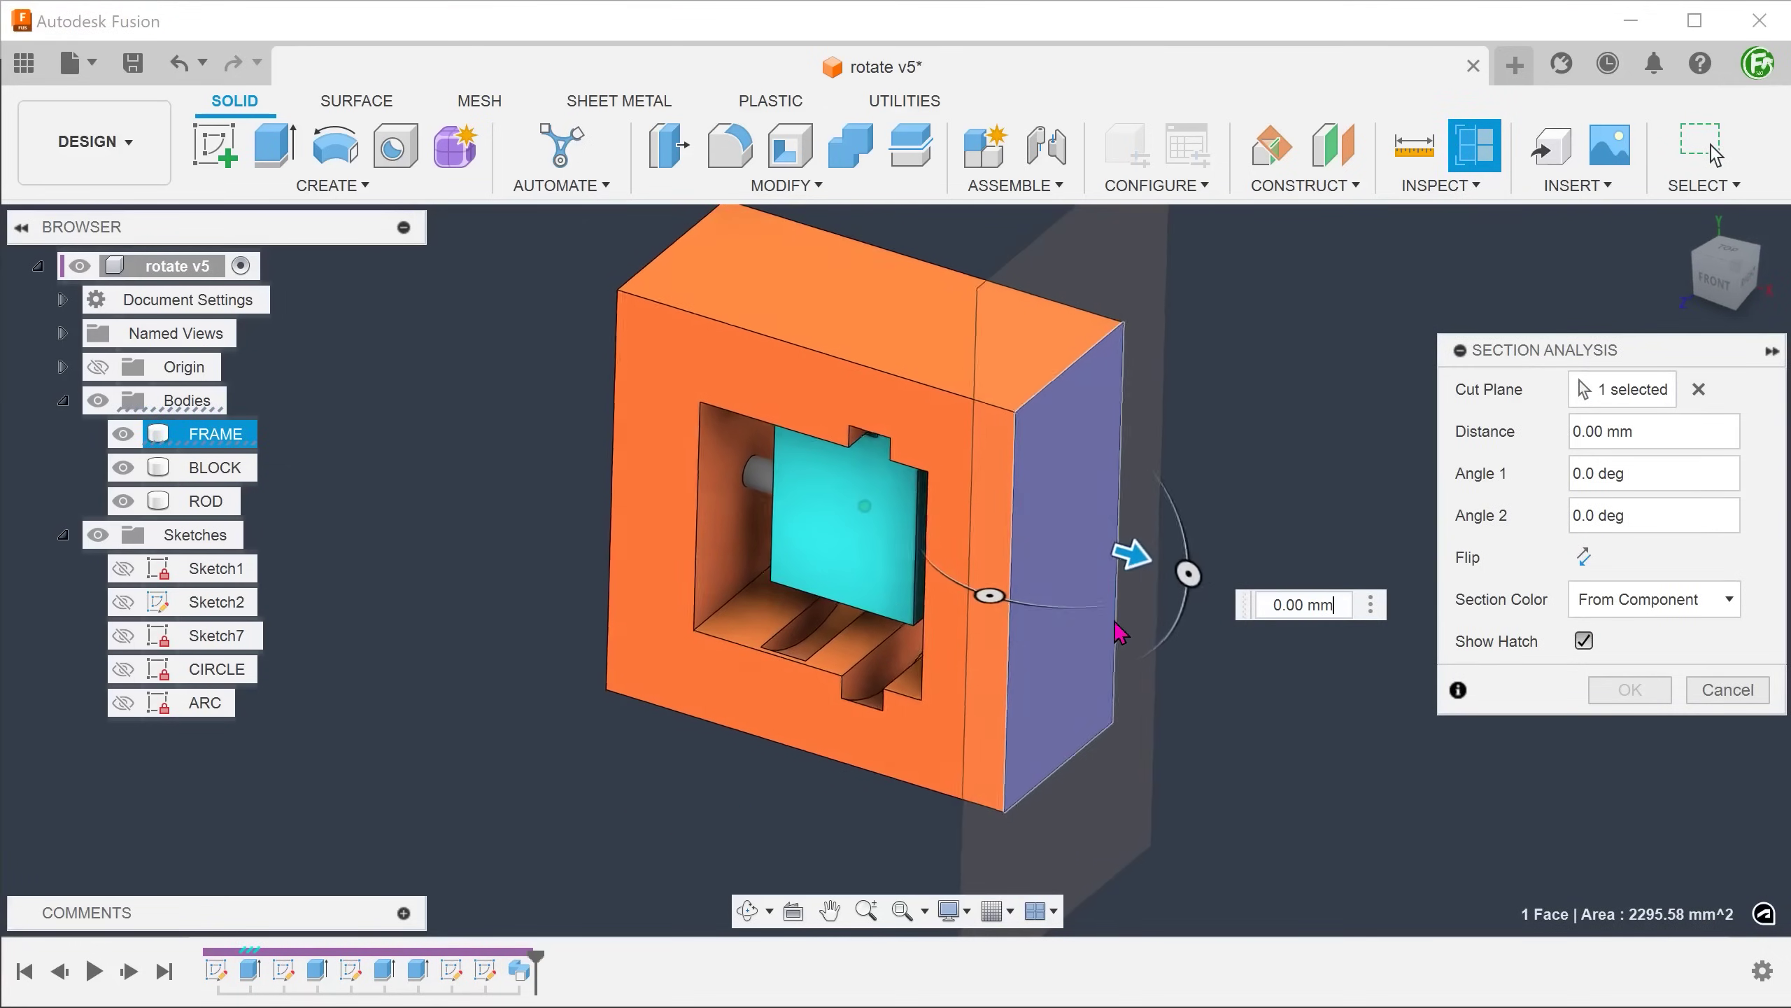
left_click_drag(1103, 561, 937, 542)
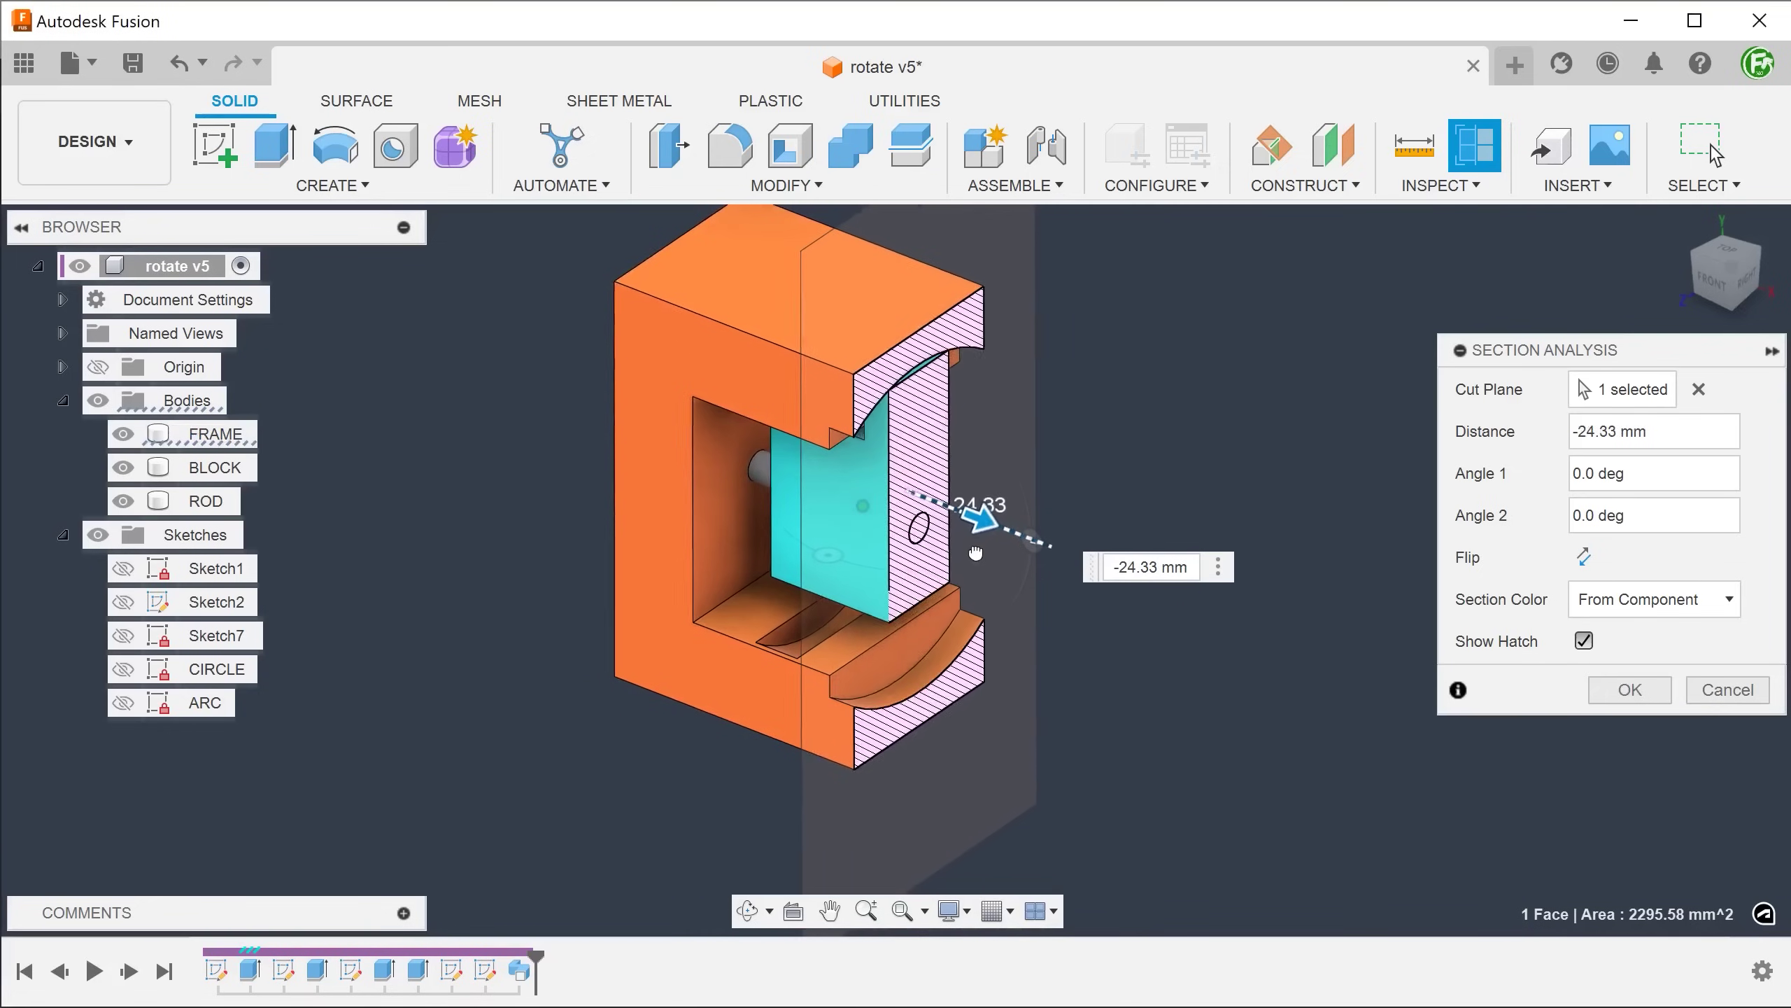
left_click(1629, 690)
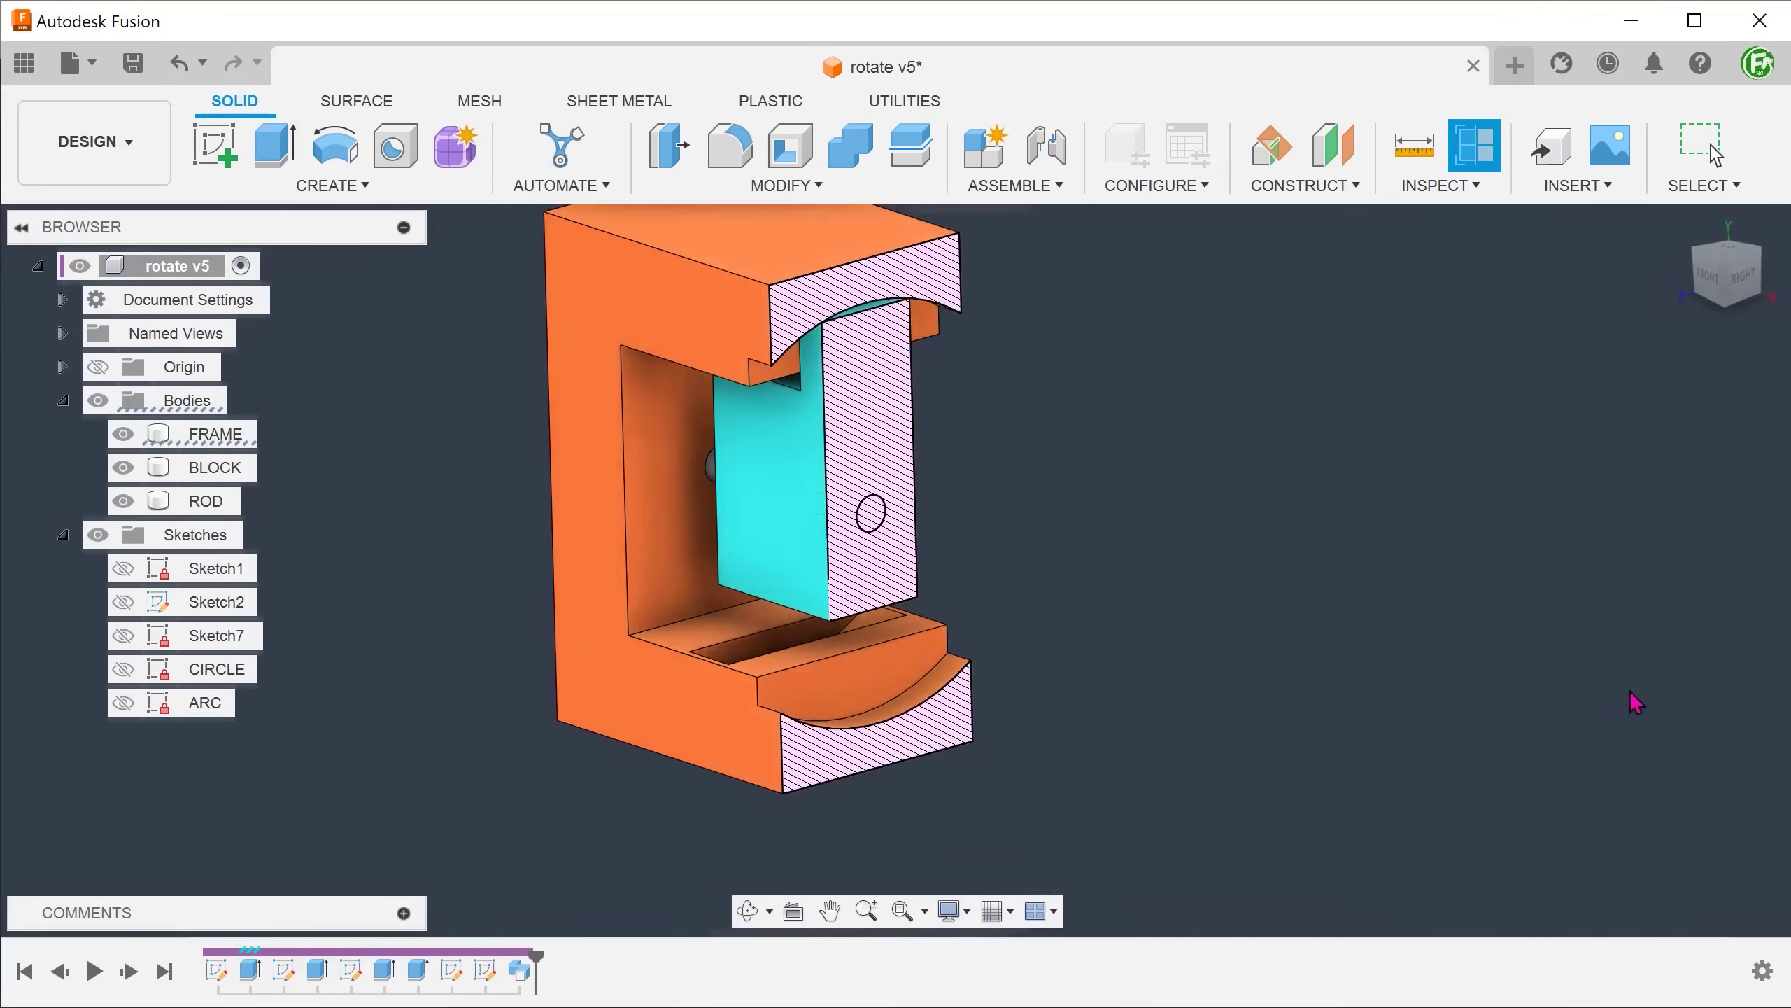